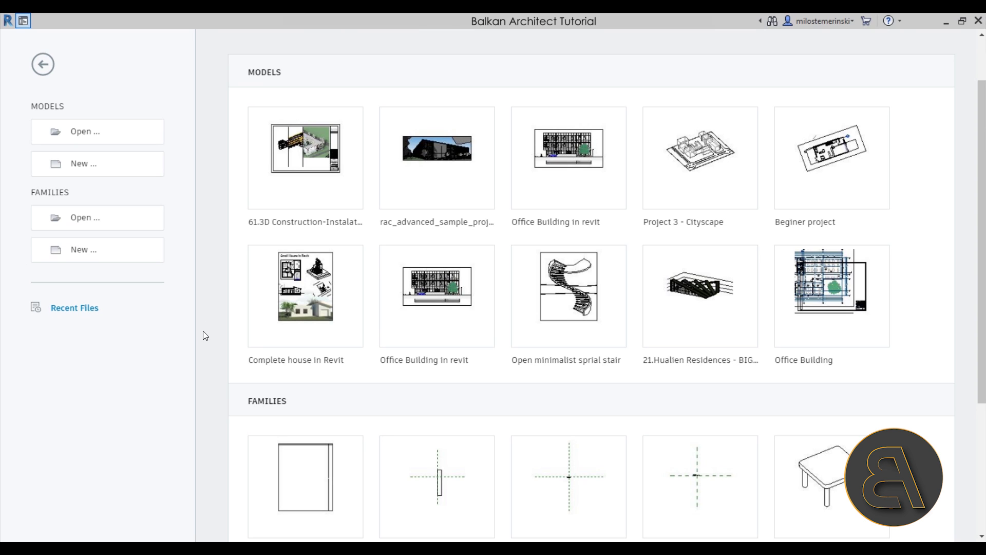
Create a new project from the Architectural Template.
left_click(75, 162)
left_click(274, 206)
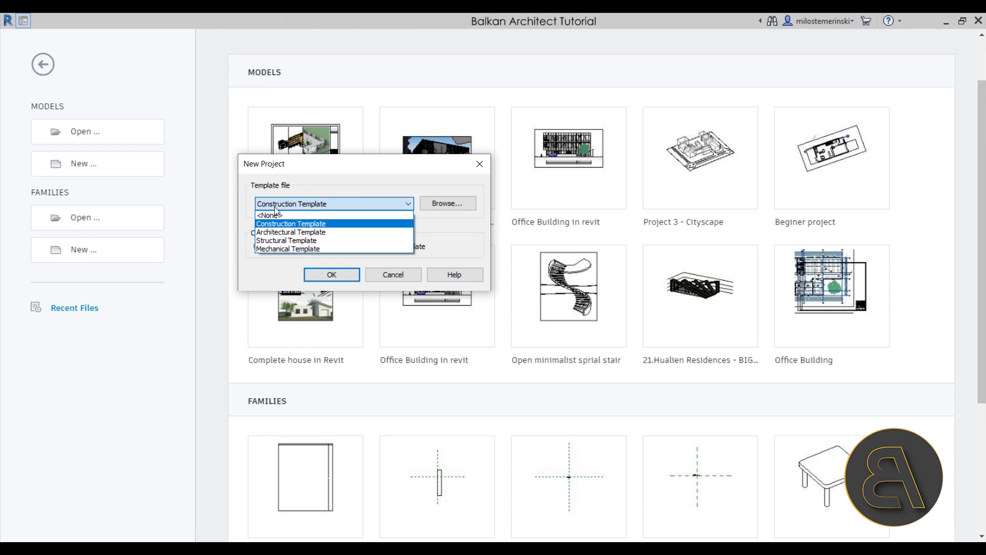
left_click(306, 232)
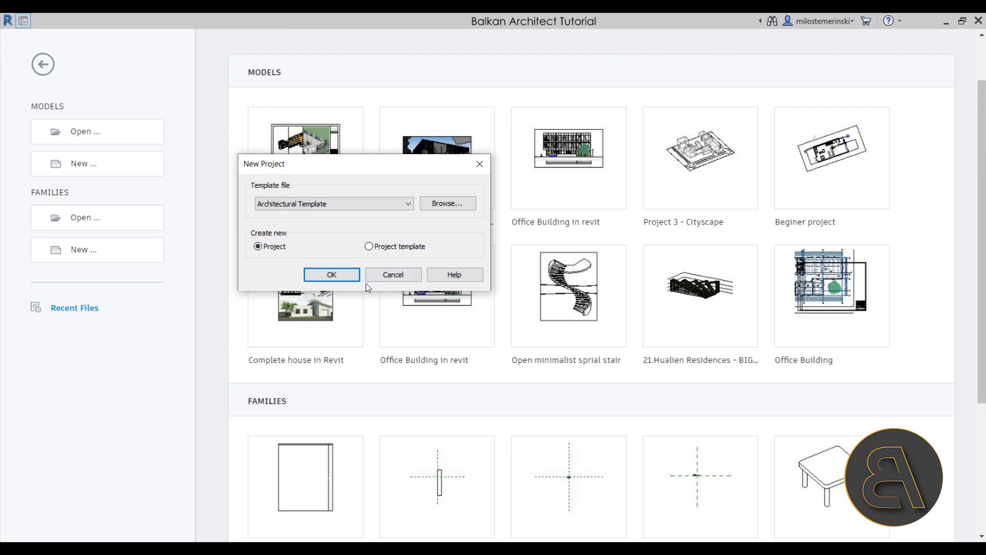
left_click(333, 275)
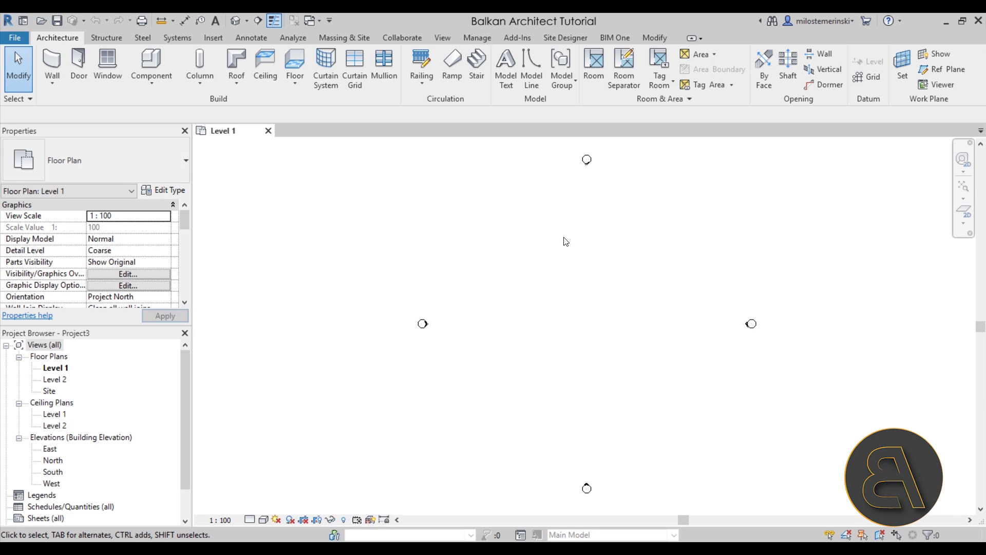
Start the Wall tool with the Basic Wall type Generic - 300mm.
middle_click_drag(611, 298, 520, 301)
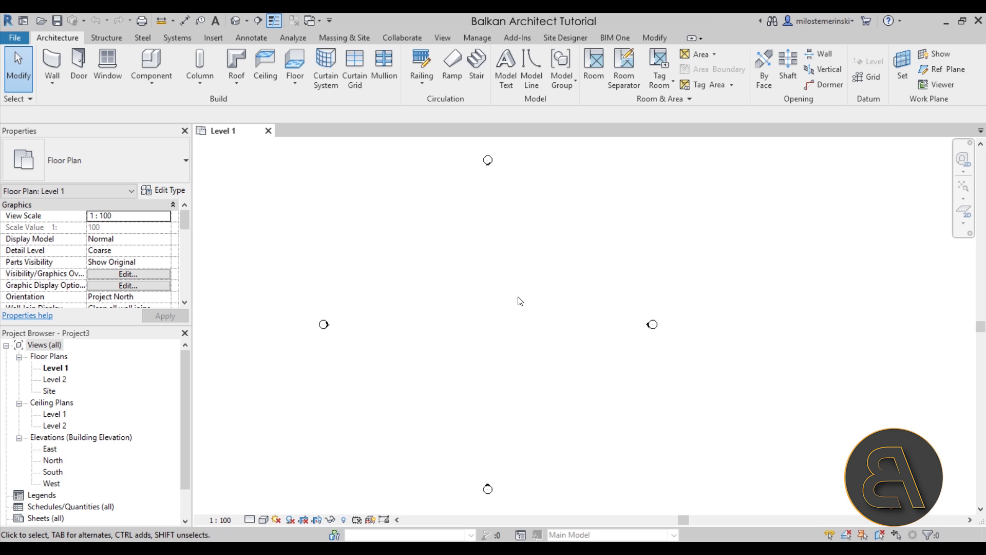
left_click(62, 60)
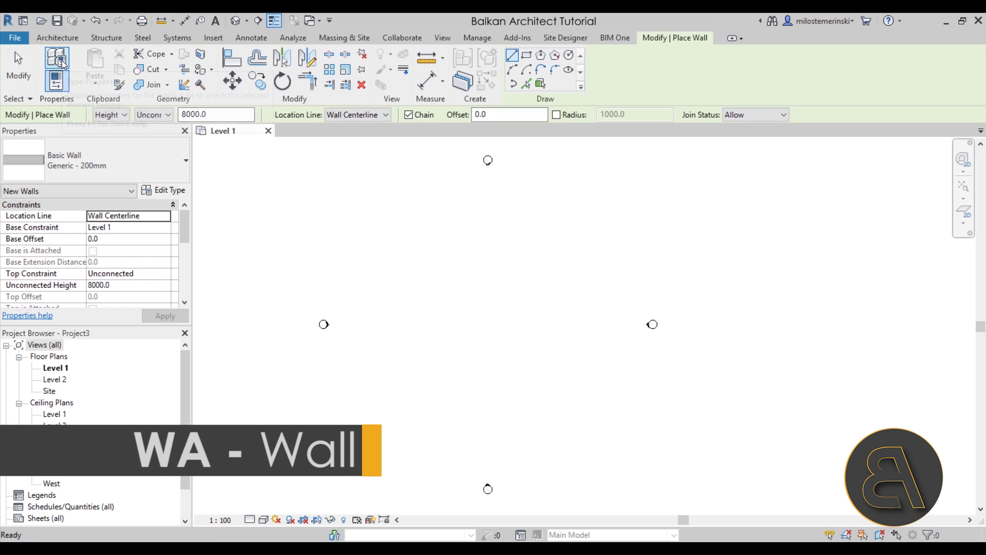
left_click(111, 169)
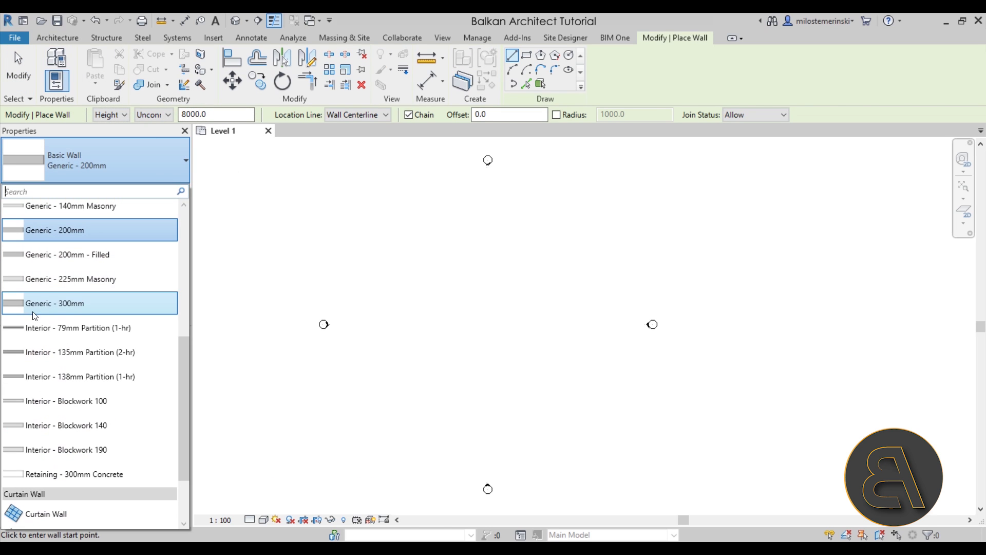
left_click(62, 304)
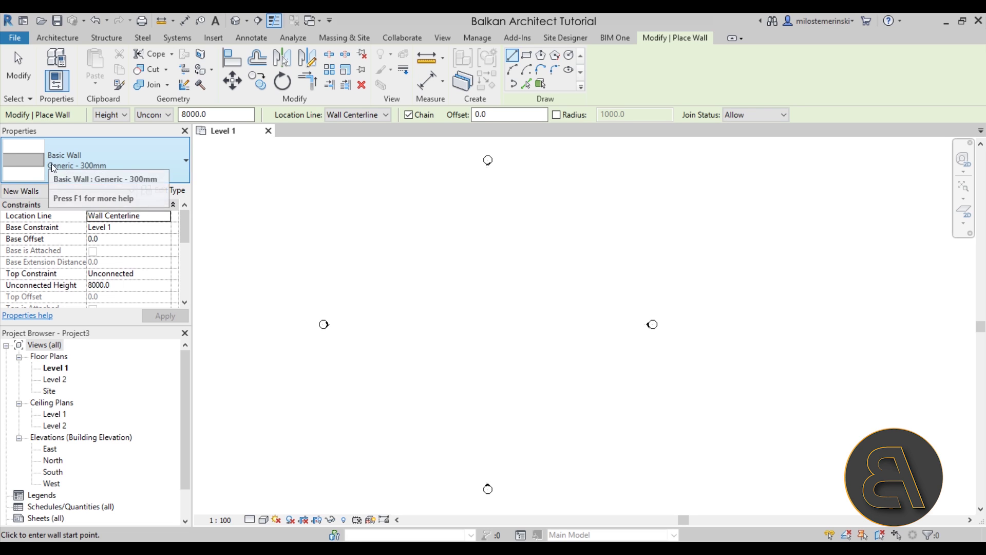
Draw a wide rectangle of walls between the four elevation markers on Level 1, about 10.7 m deep inside.
middle_click_drag(432, 303, 425, 306)
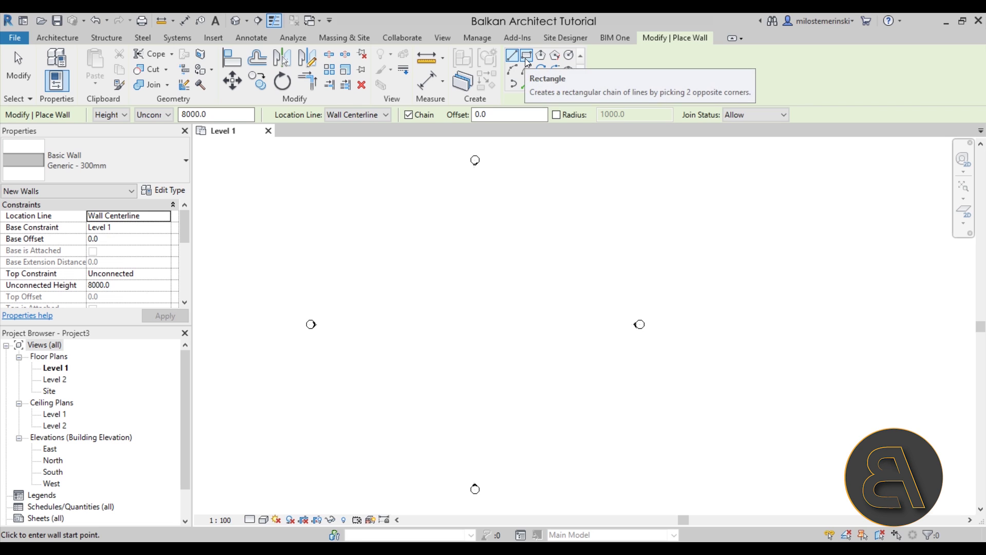
left_click(526, 56)
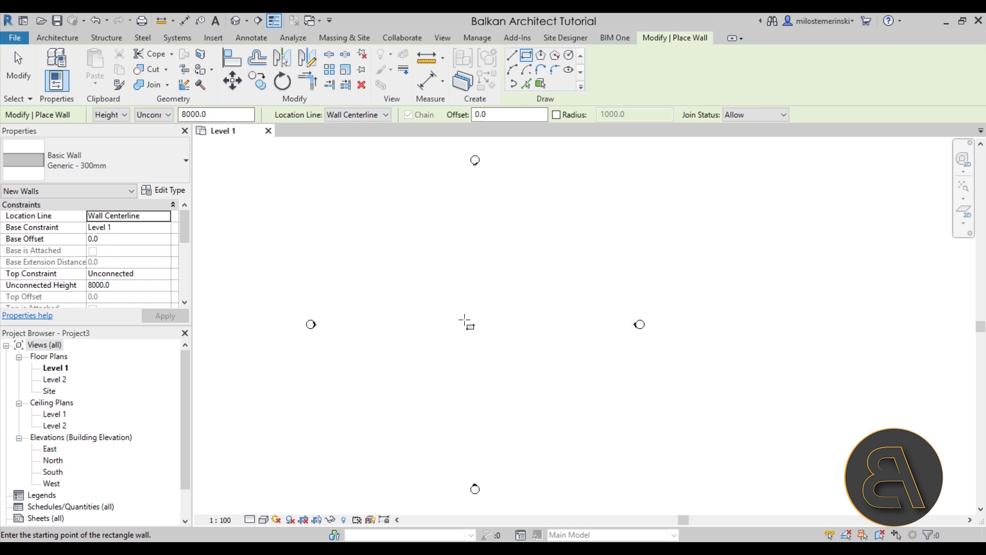
left_click(427, 291)
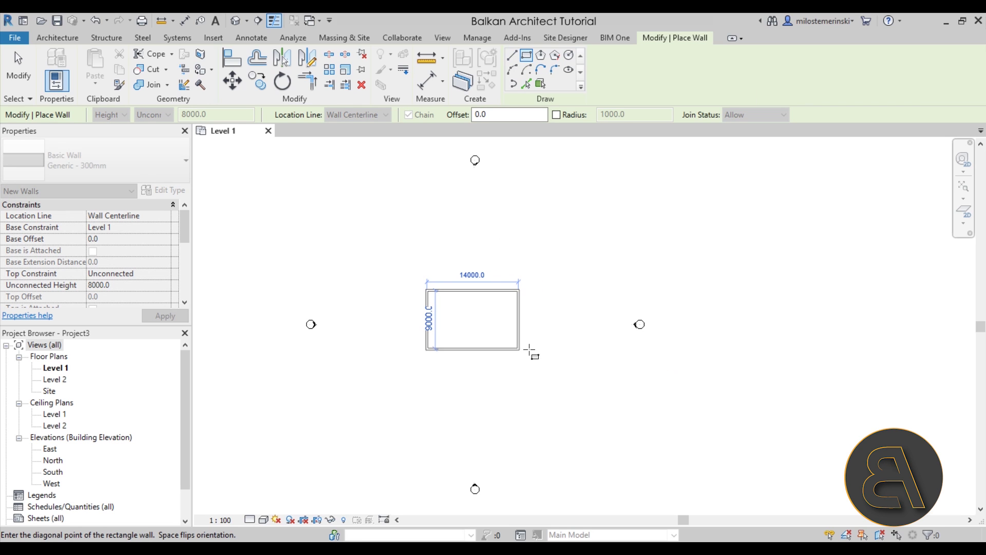
left_click(538, 359)
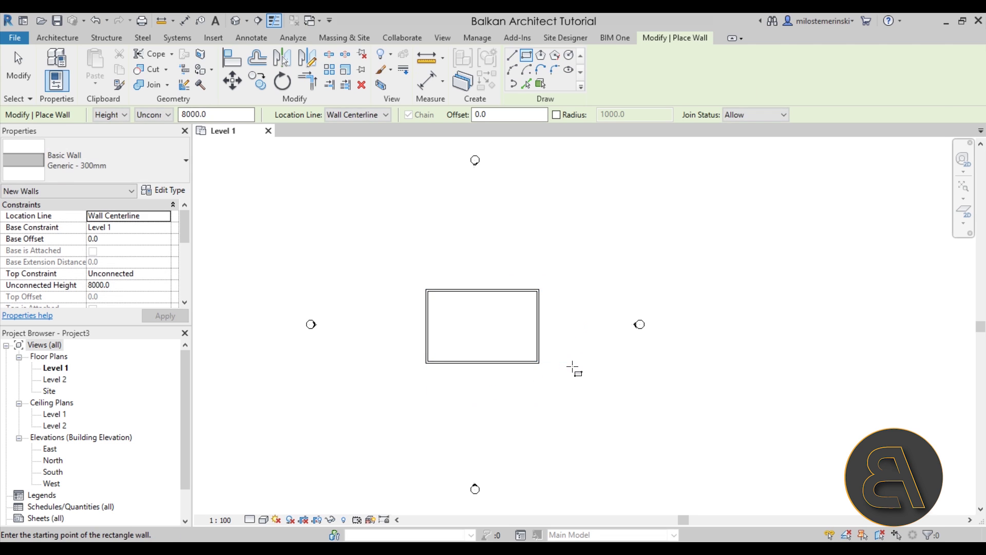
key("Escape")
key("Escape")
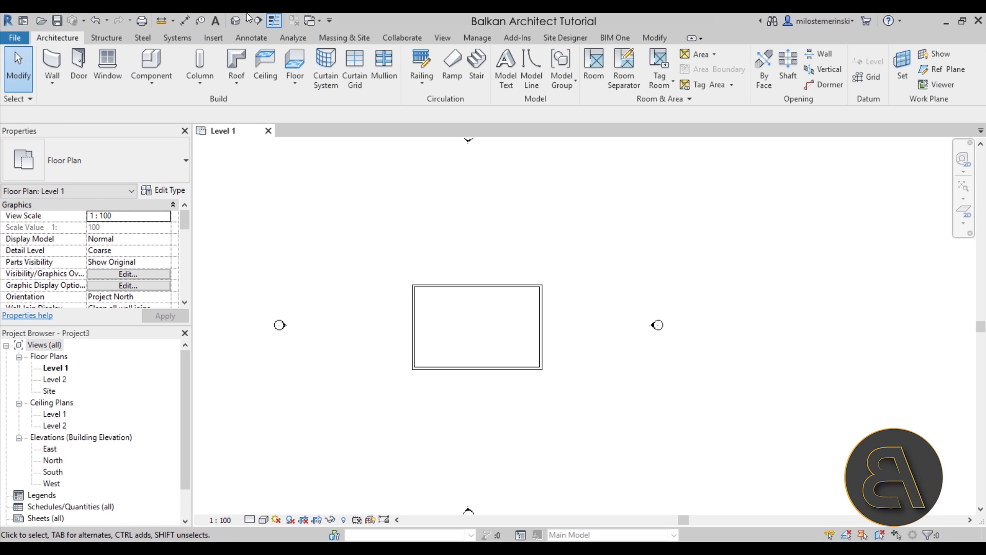
Open the default 3D view and check the height of the building's long front wall.
left_click(236, 20)
middle_click_drag(632, 389, 595, 292, "shift")
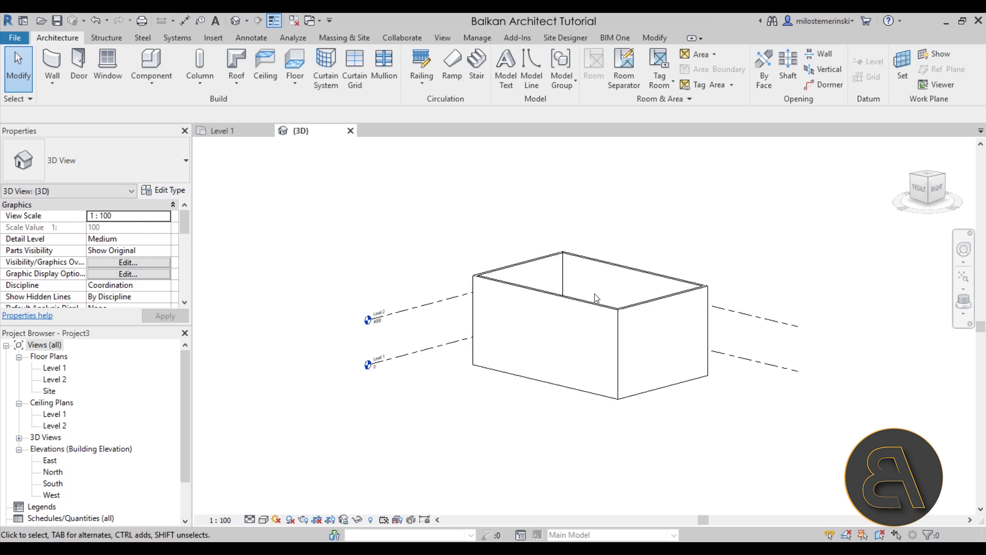
left_click(545, 313)
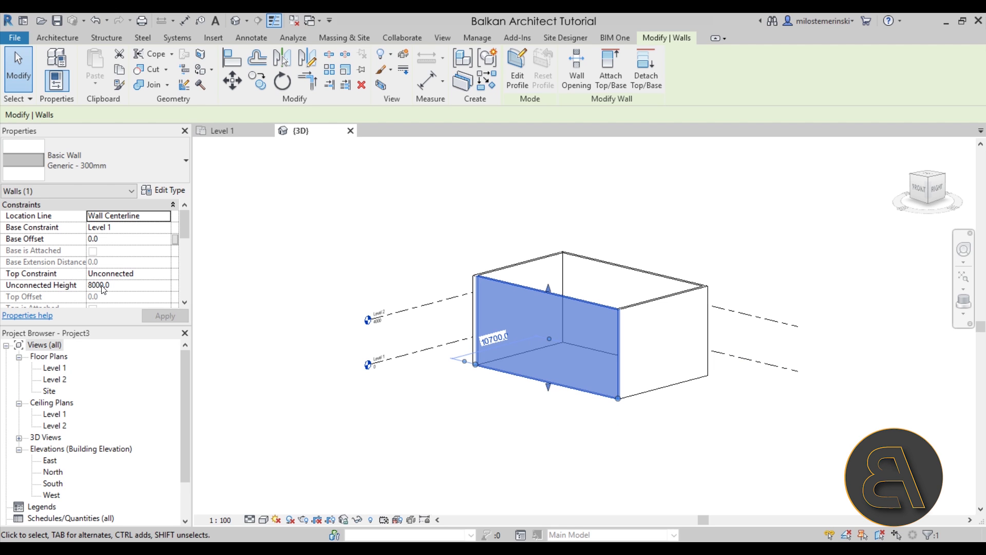
left_click(493, 400)
Start placing a door and browse the family library to the Commercial folder under Doors.
middle_click_drag(491, 399, 519, 412, "shift")
scroll(498, 341, "up", 4)
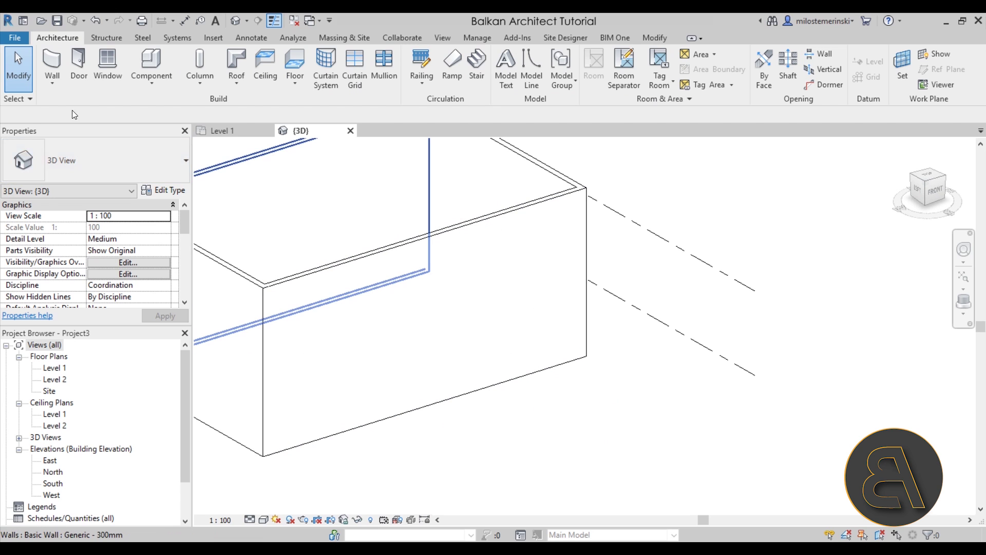
left_click(73, 77)
left_click(110, 168)
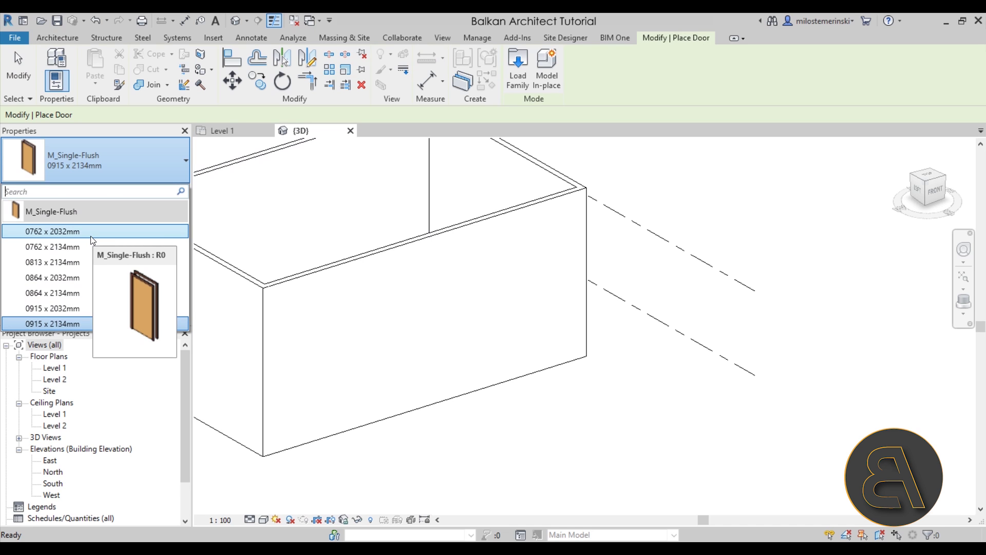
left_click(529, 87)
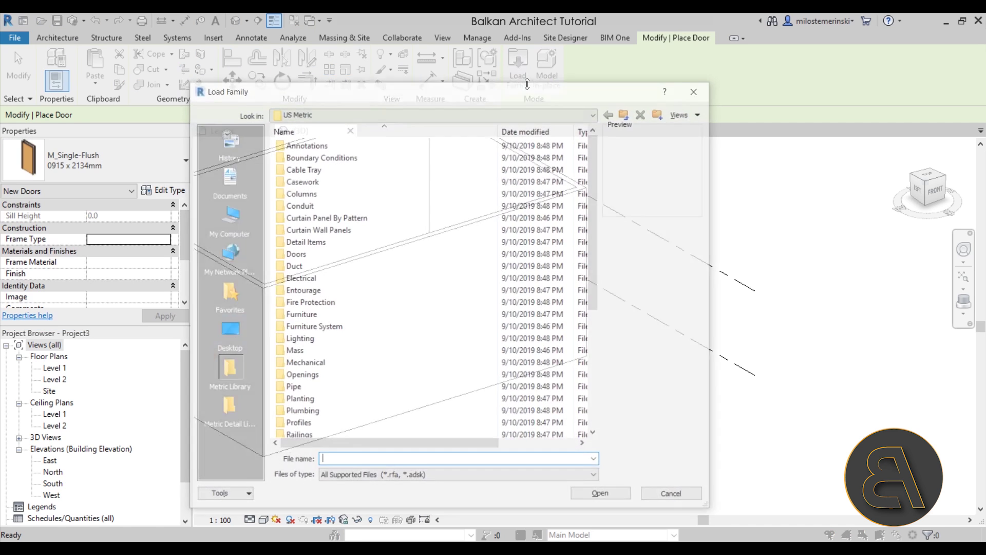
double_click(309, 252)
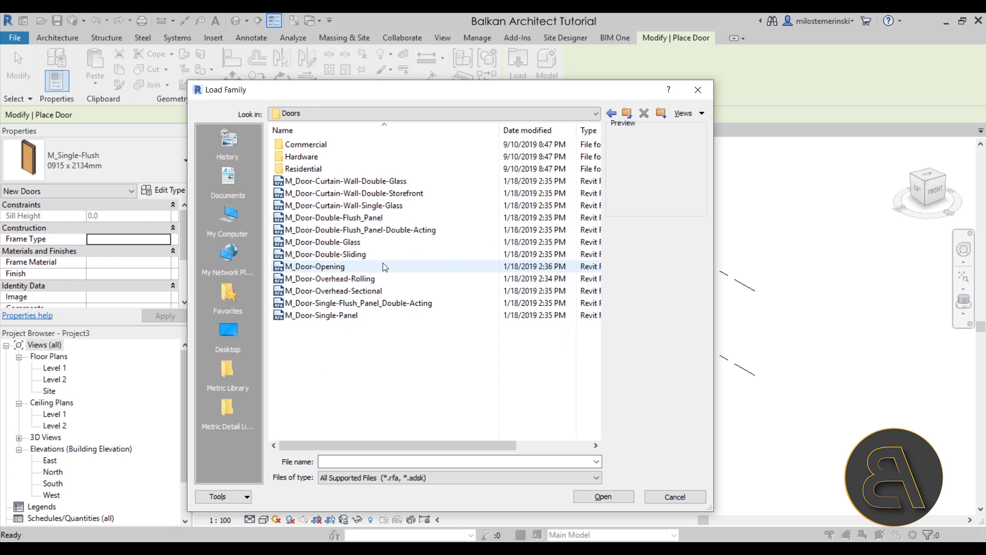
double_click(314, 148)
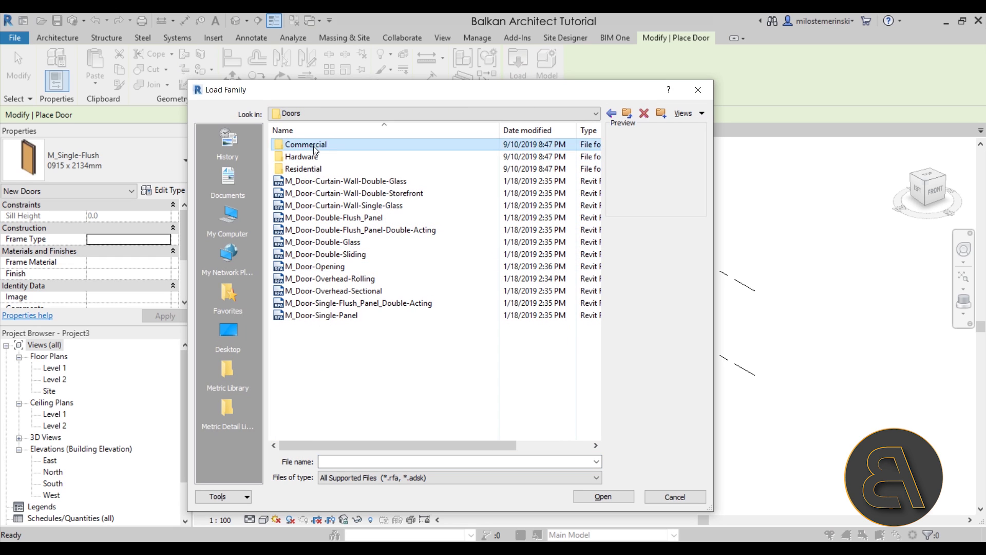
Preview the exterior and passage door families in the Commercial folder to compare their designs.
left_click(315, 156)
left_click(317, 171)
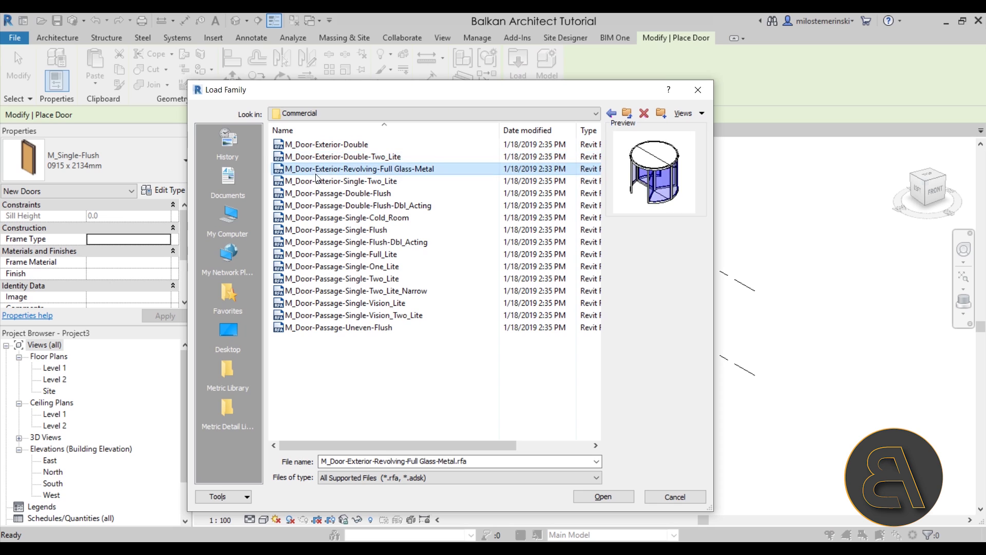
left_click(316, 159)
left_click(319, 181)
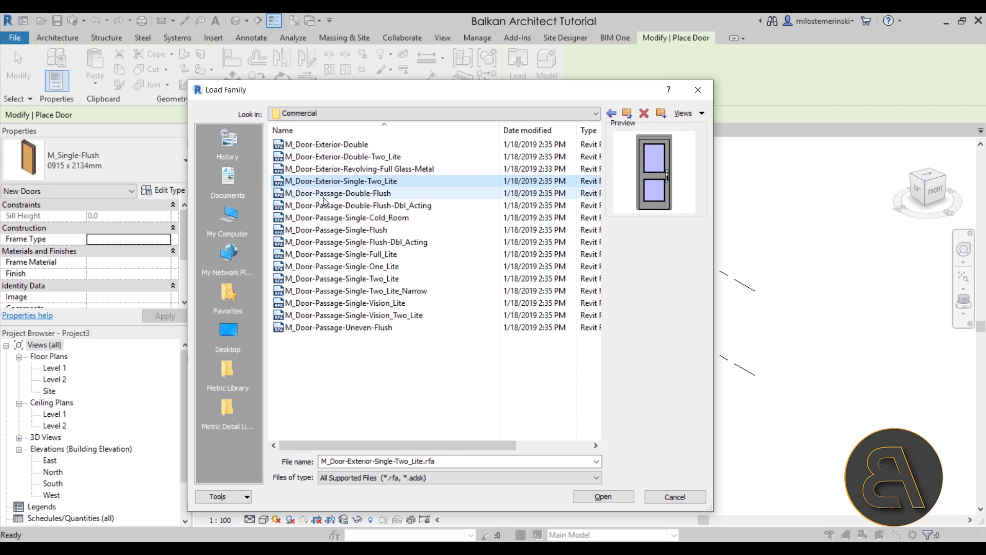
left_click(323, 193)
left_click(325, 205)
left_click(329, 229)
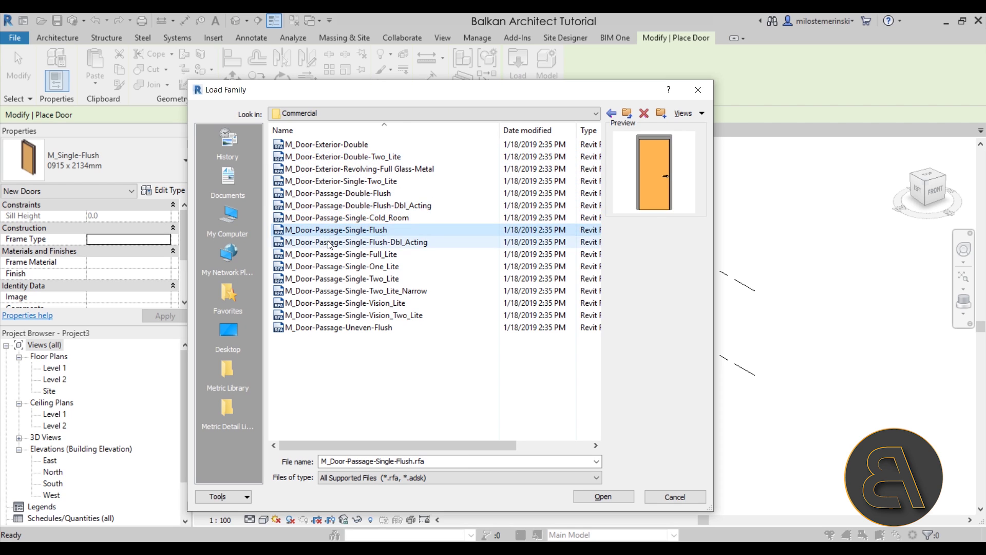
left_click(326, 303)
left_click(326, 315)
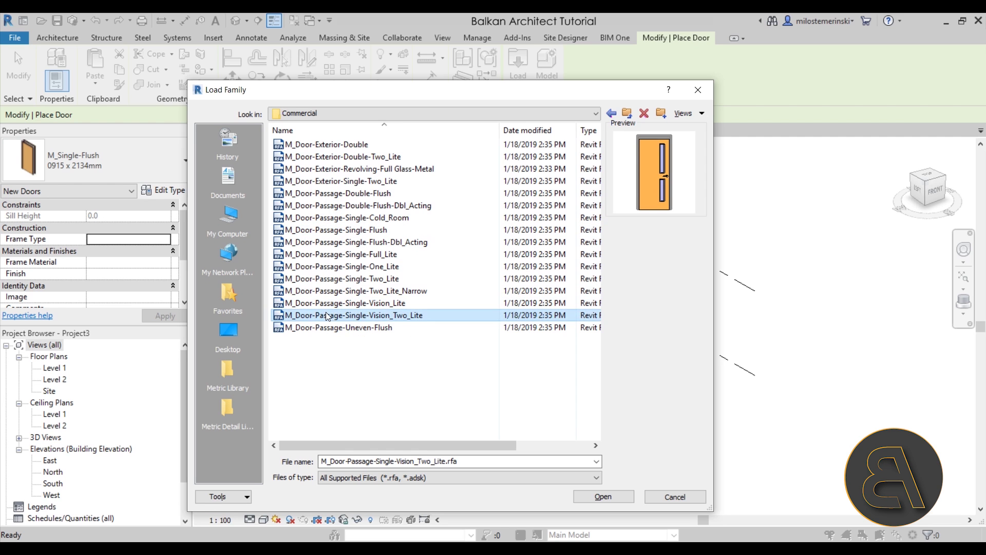
left_click(349, 169)
Load the M_Door-Exterior-Double-Two_Lite family with the 2400 x 2100mm type.
left_click(353, 157)
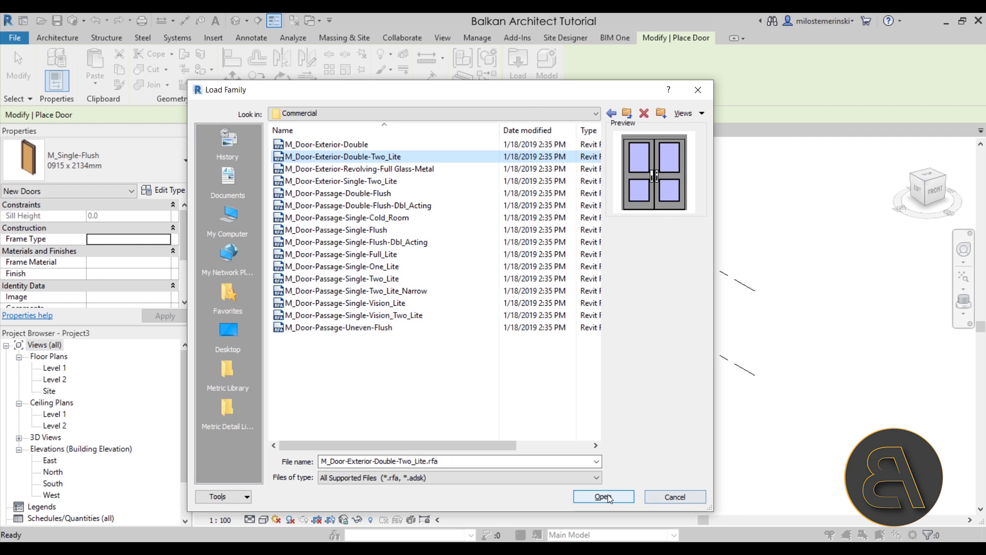
key("Return")
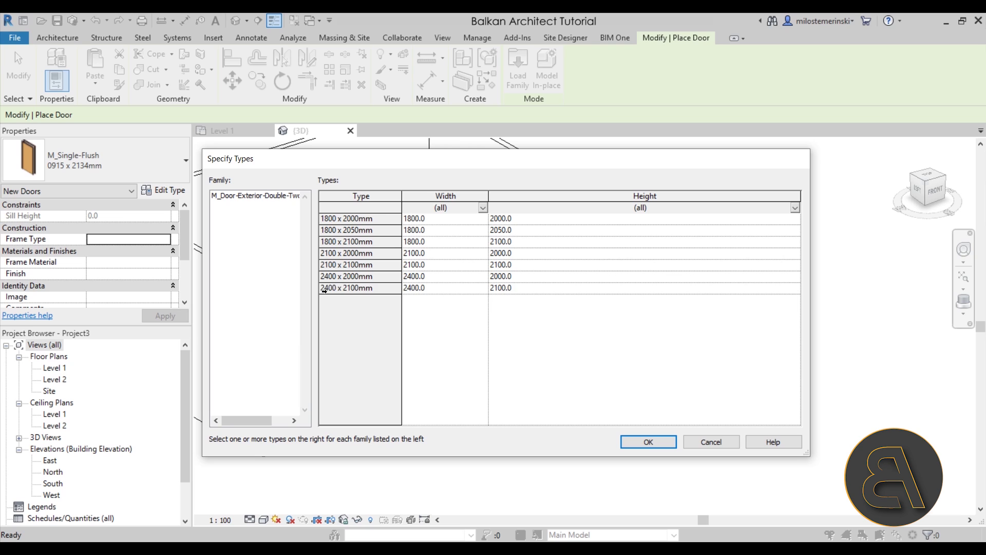
left_click(324, 289)
left_click(648, 441)
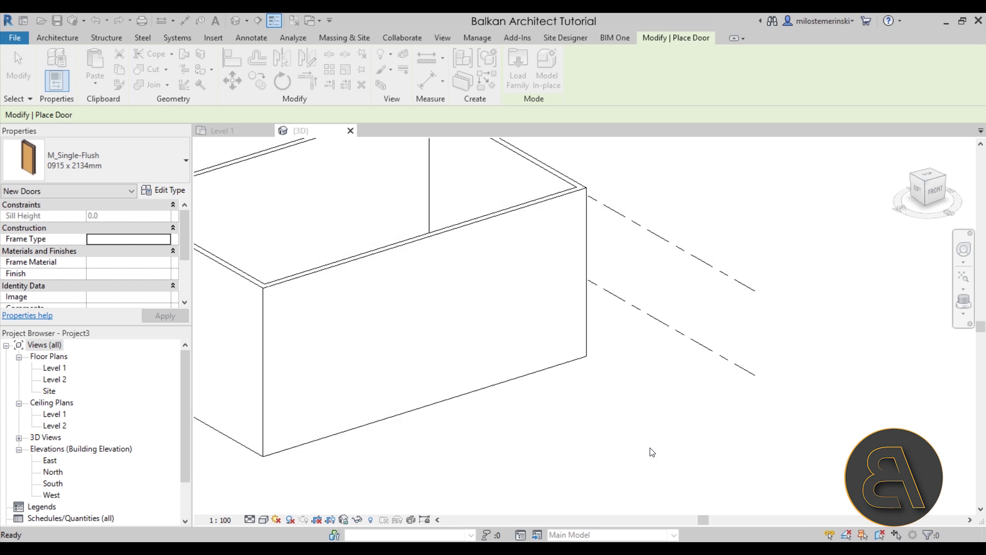
Place the 2400 x 2100mm double door at the base of the front wall, near its right end.
left_click(509, 371)
key("Escape")
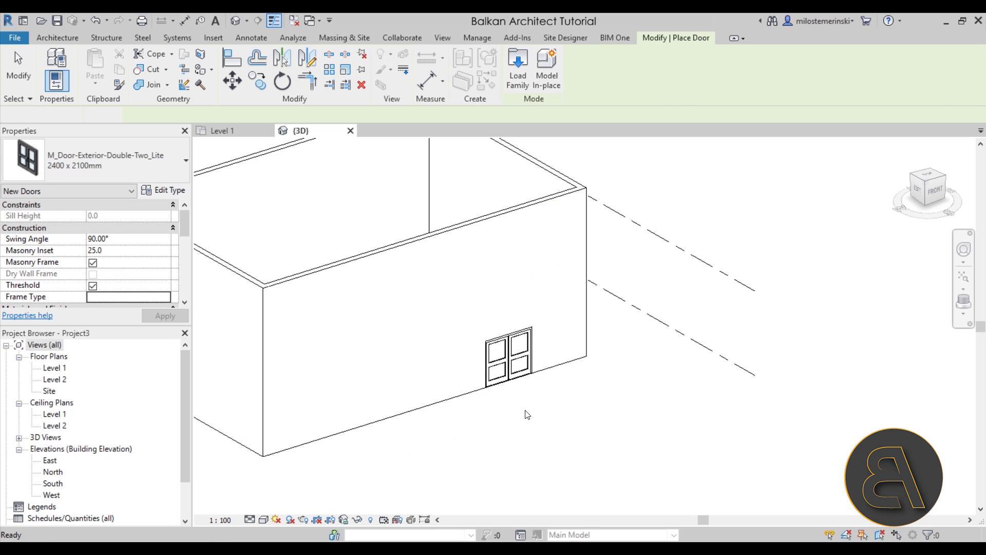
key("Escape")
Turn on Show Mass Form and Floors for the conceptual masses.
scroll(527, 405, "down", 3)
middle_click_drag(513, 360, 539, 411, "shift")
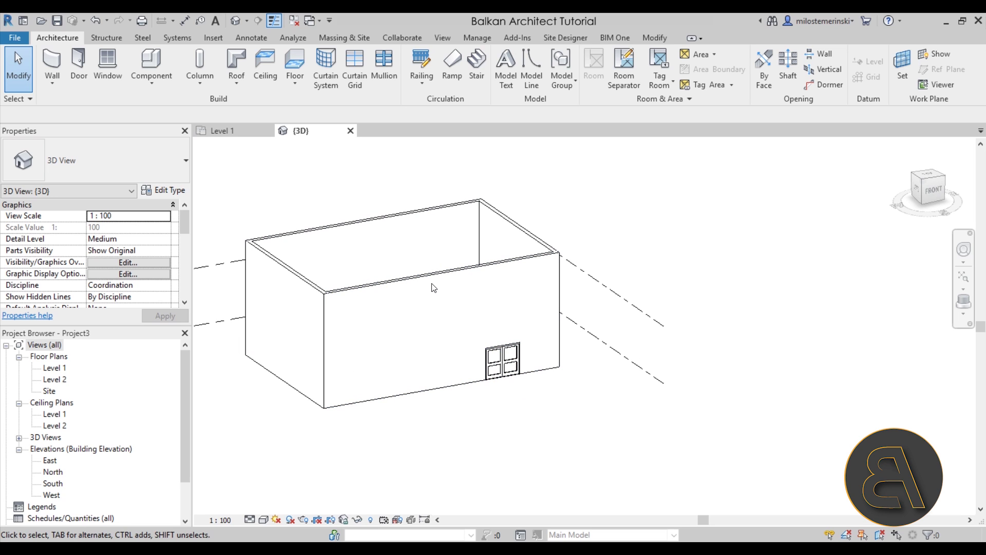
middle_click_drag(433, 286, 393, 272)
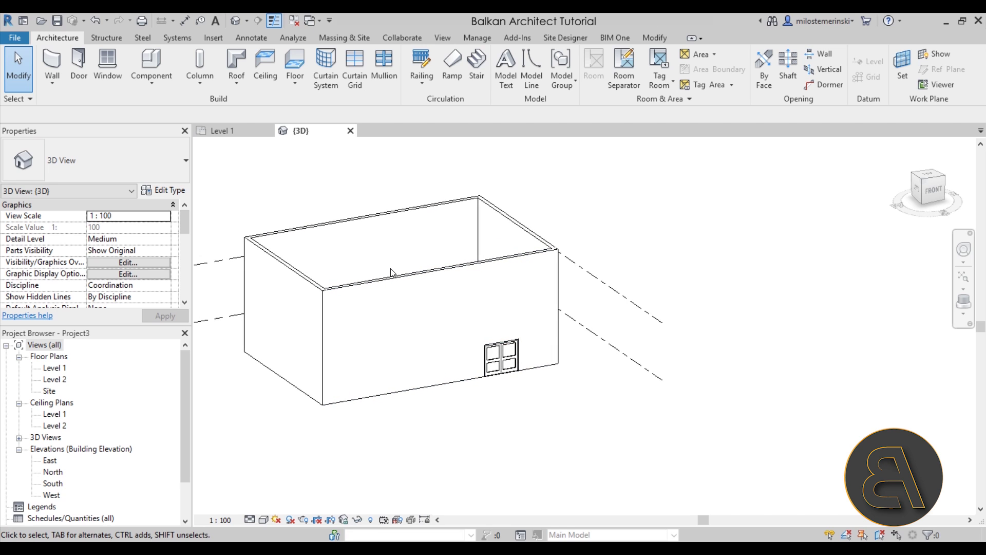
scroll(392, 273, "up", 1)
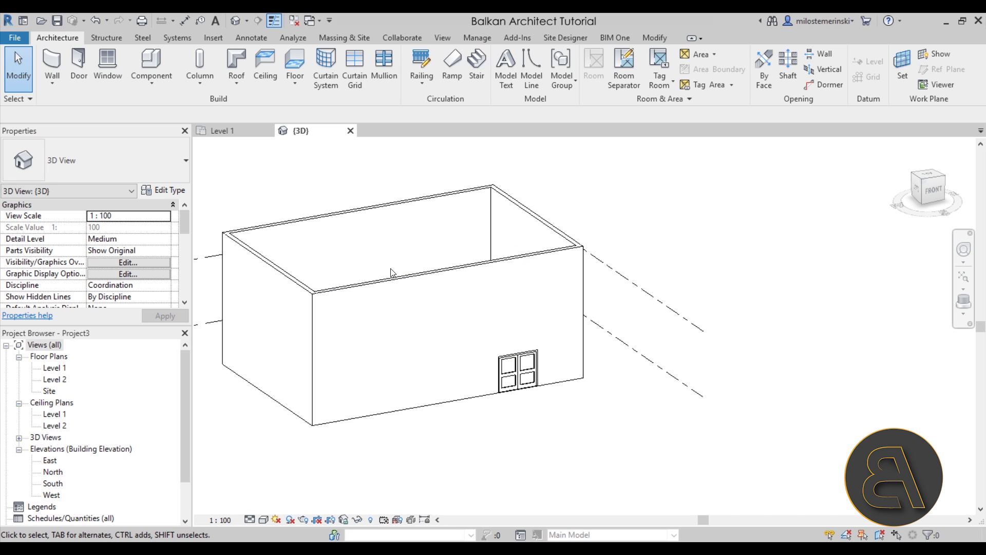
left_click(342, 40)
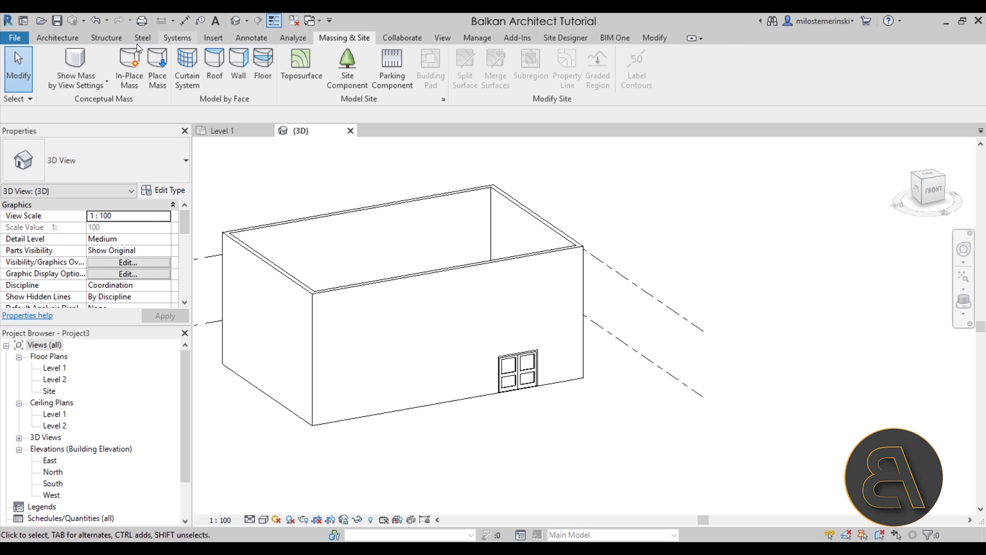
left_click(71, 59)
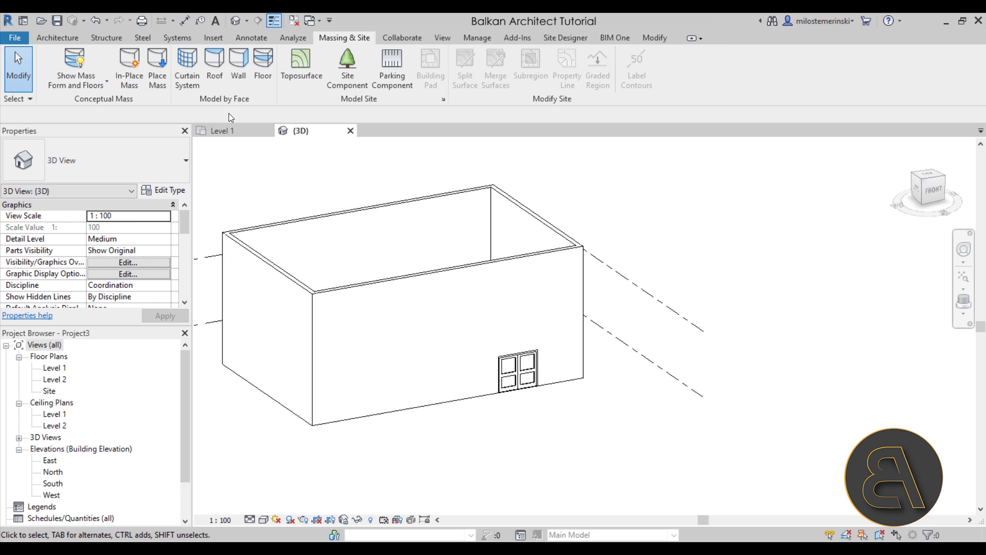
Create an in-place mass named Peeled Facade.
left_click(127, 81)
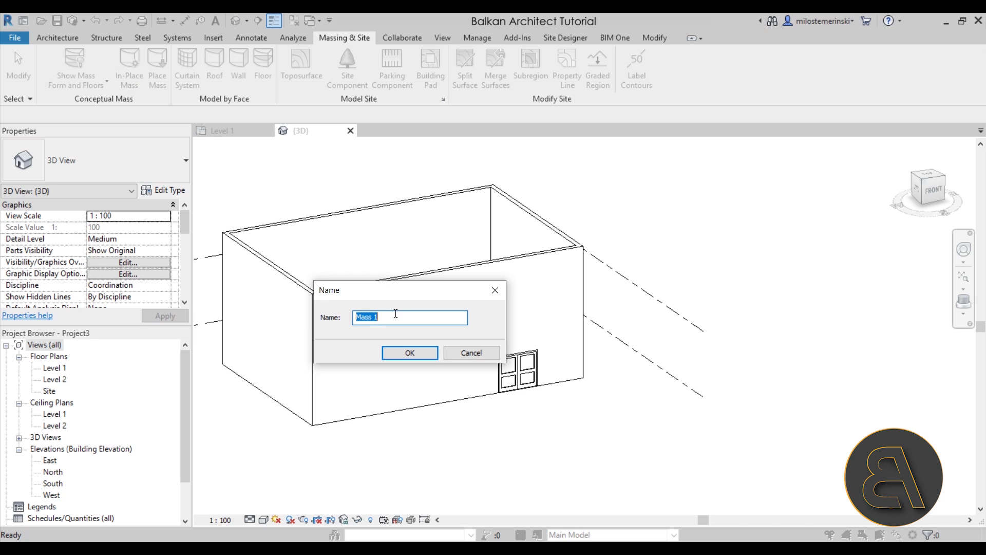
type("Peeled Facade")
key("Return")
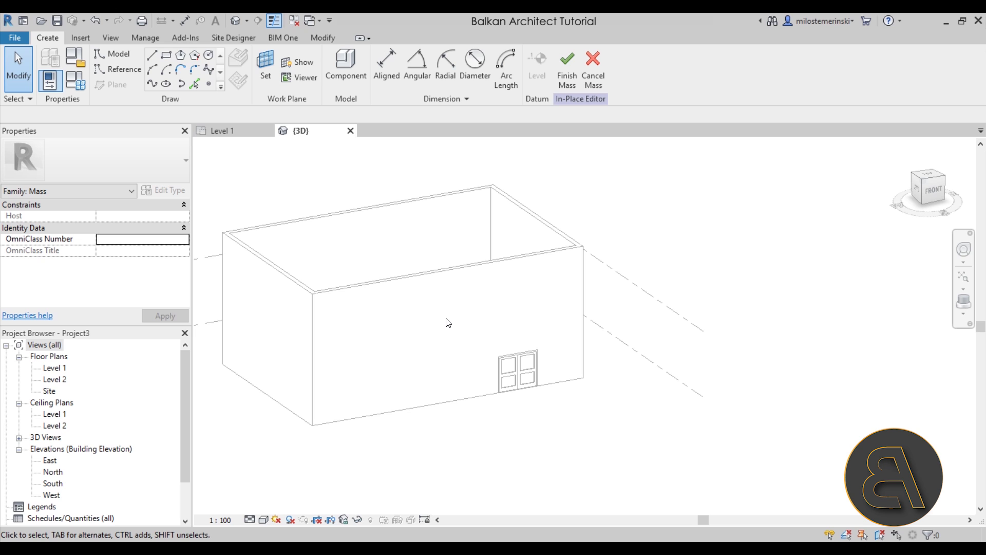
mouse_move(446, 331)
middle_mouse_down()
mouse_move(451, 308)
mouse_move(445, 354)
mouse_move(465, 357)
mouse_move(452, 316)
middle_mouse_up()
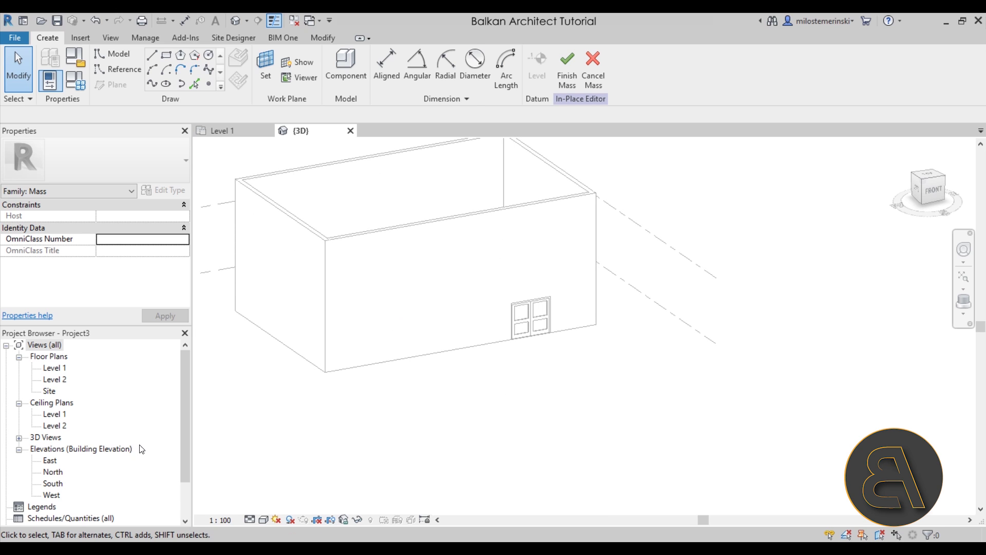
In the South elevation, draw two horizontal reference planes, one along the wall top and one about 1900 mm below it.
double_click(54, 484)
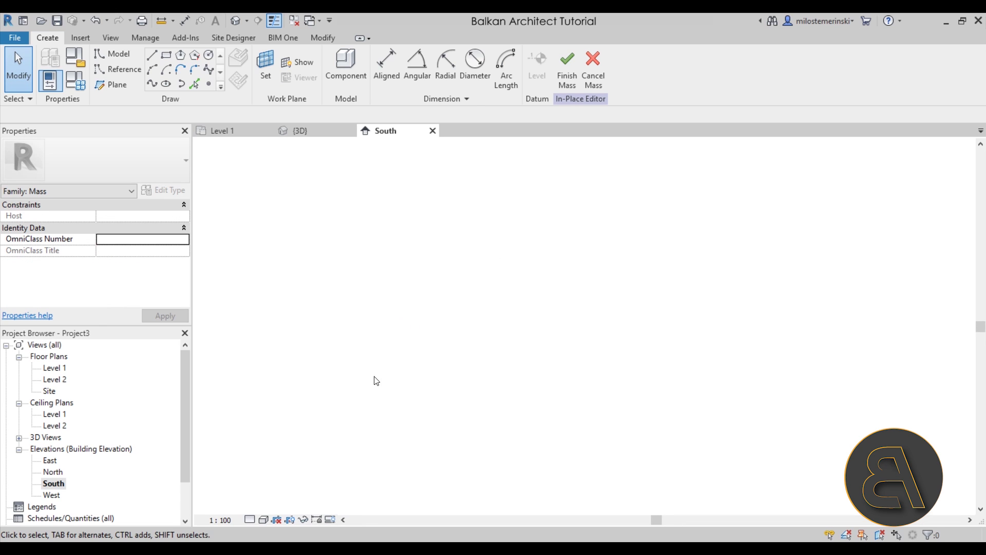
middle_click_drag(417, 386, 424, 365)
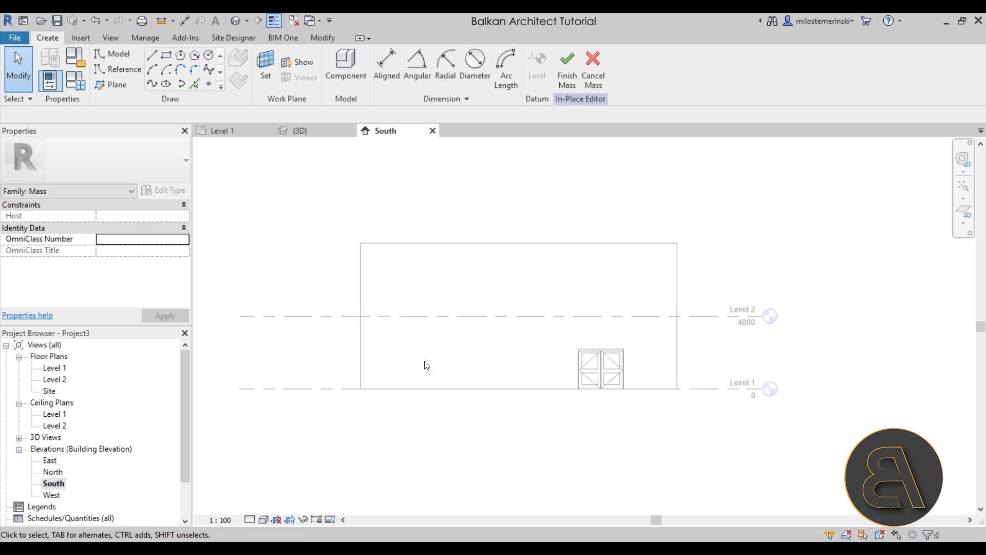
middle_click_drag(448, 315, 445, 311)
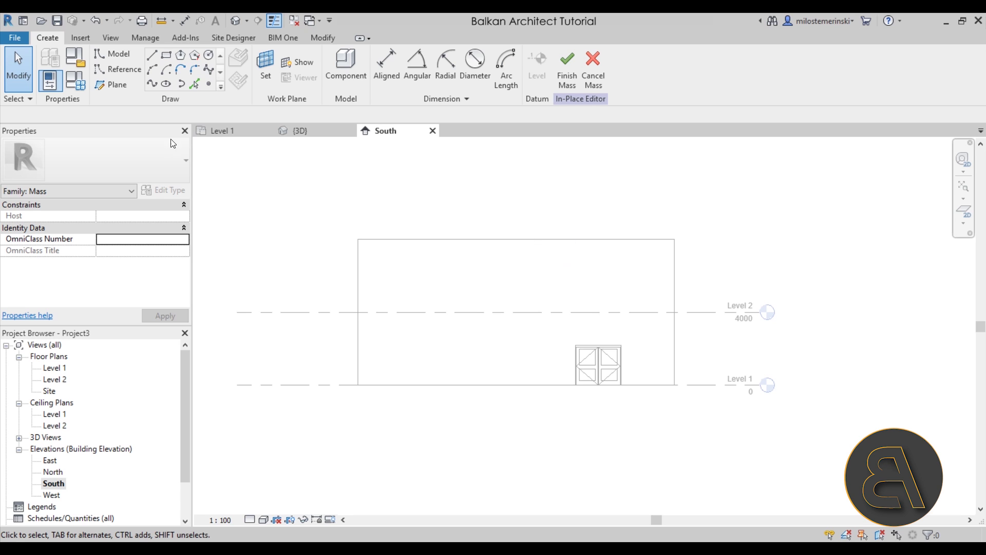
left_click(116, 90)
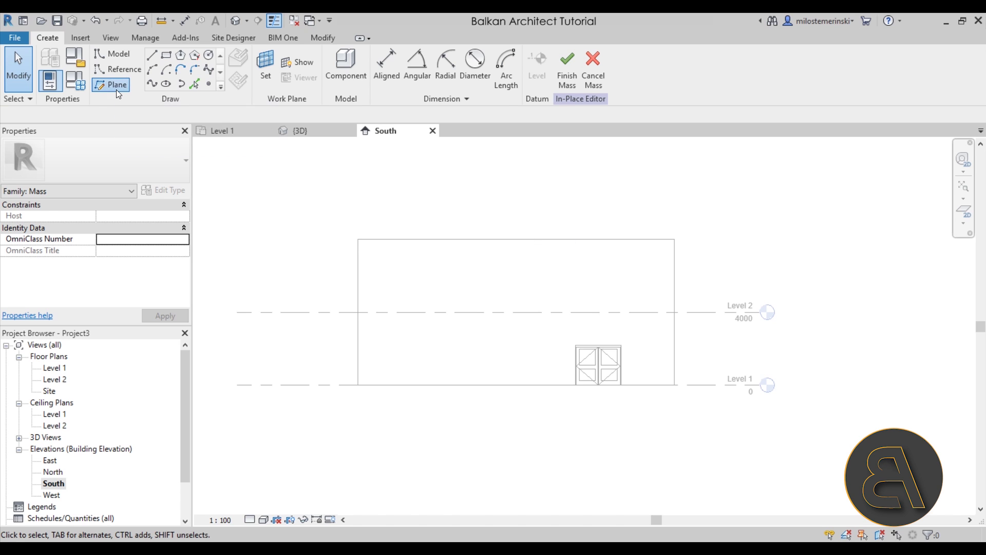
left_click(262, 238)
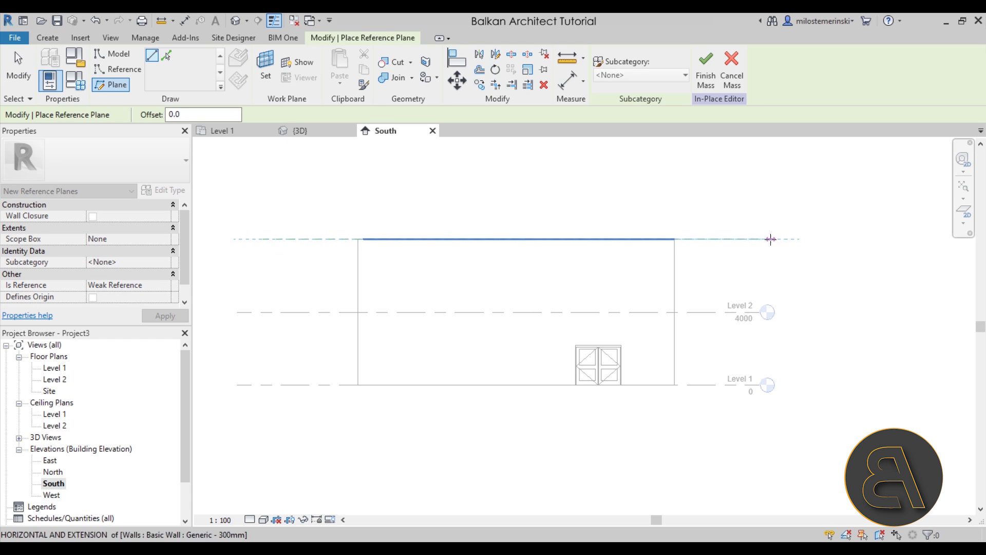
left_click(771, 238)
left_click(263, 273)
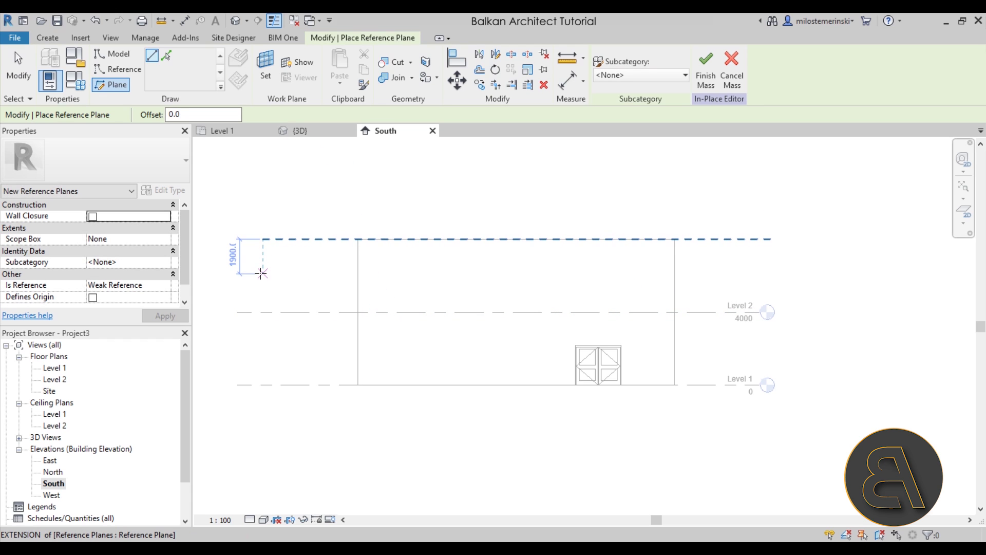
left_click(769, 274)
key("Escape")
key("Escape")
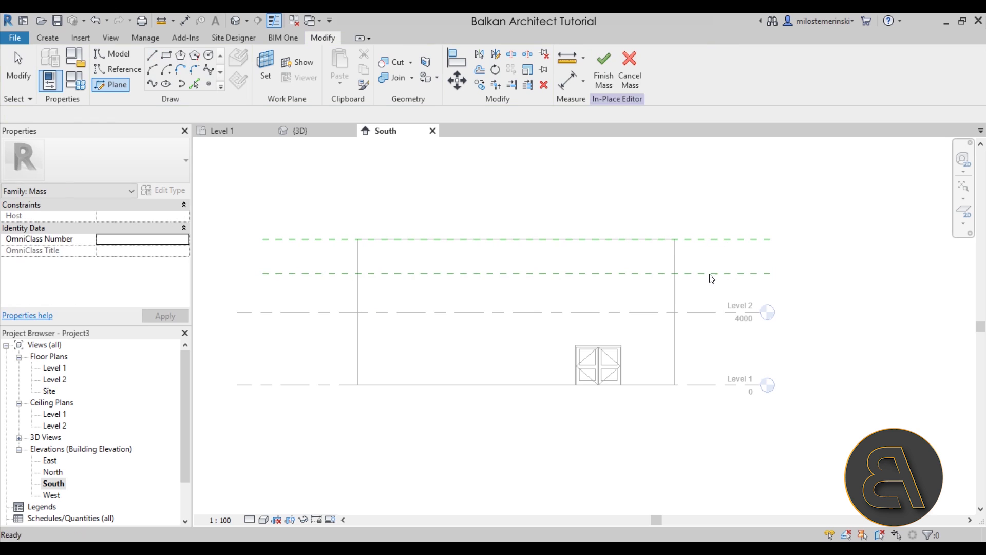
Set the lower reference plane 2400 mm below the one at the wall top.
left_click(765, 273)
left_click_drag(711, 273, 707, 277)
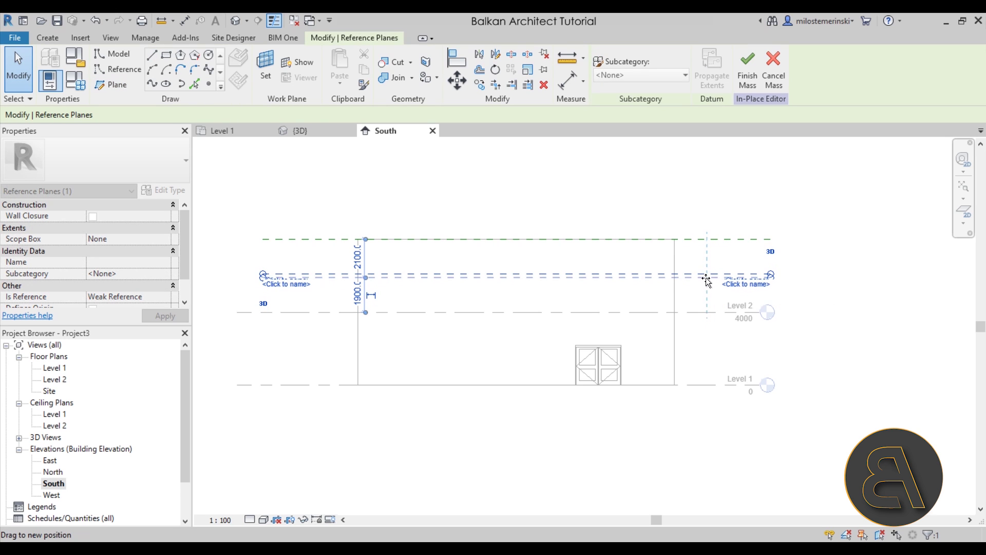
left_click(358, 258)
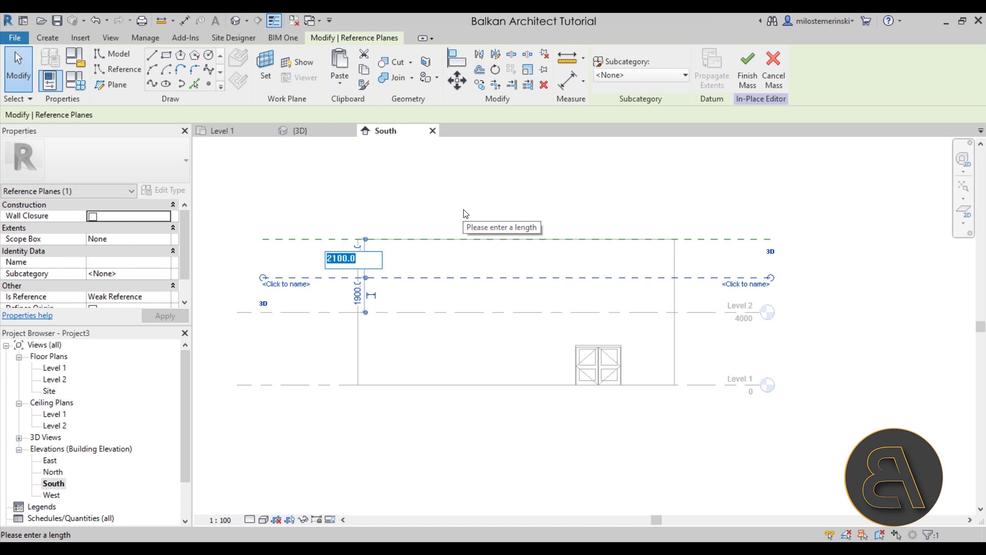
type("2.4")
key("Return")
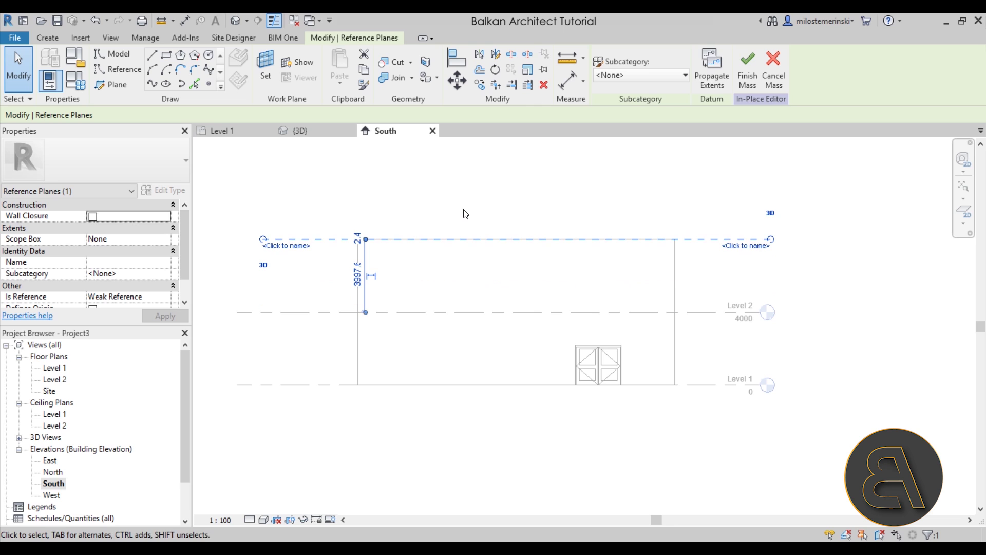
left_click(358, 234)
type("2400")
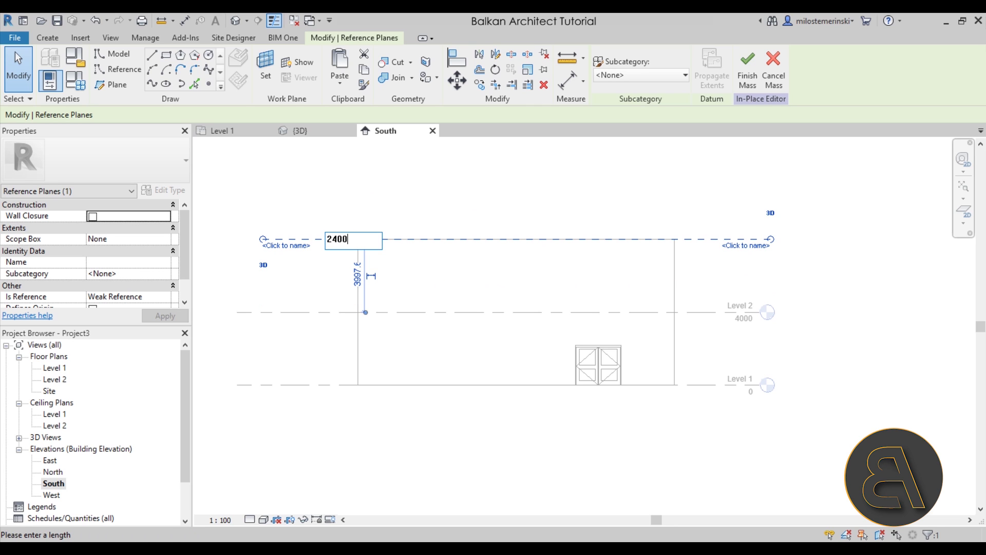
key("Return")
left_click(385, 268)
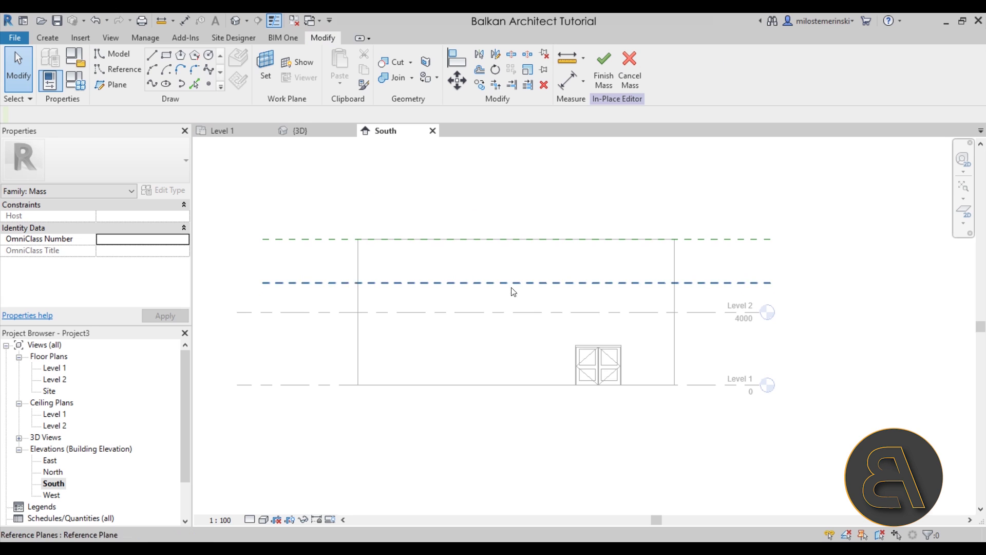
middle_click_drag(592, 302, 583, 272)
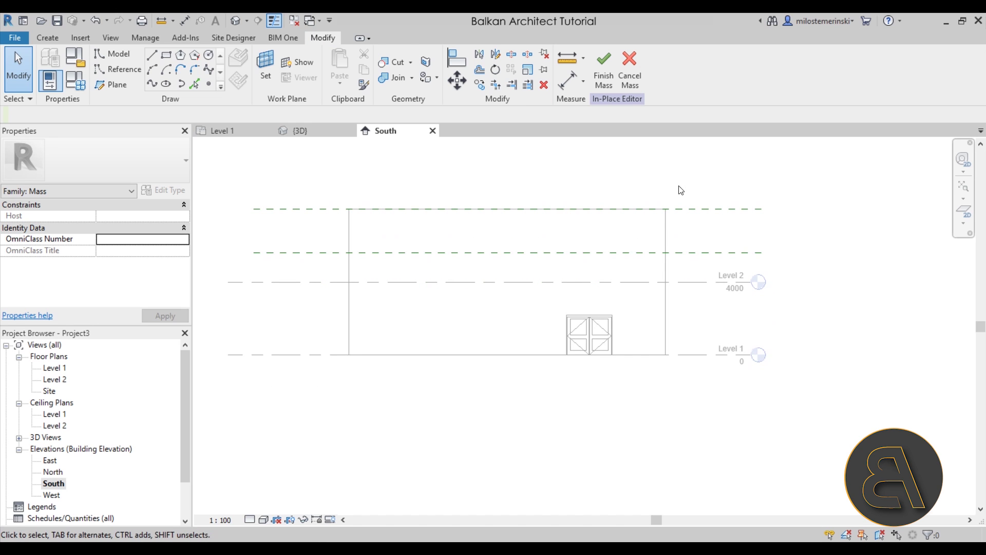
Name the lower reference plane Bottom.
left_click(720, 253)
left_click(725, 259)
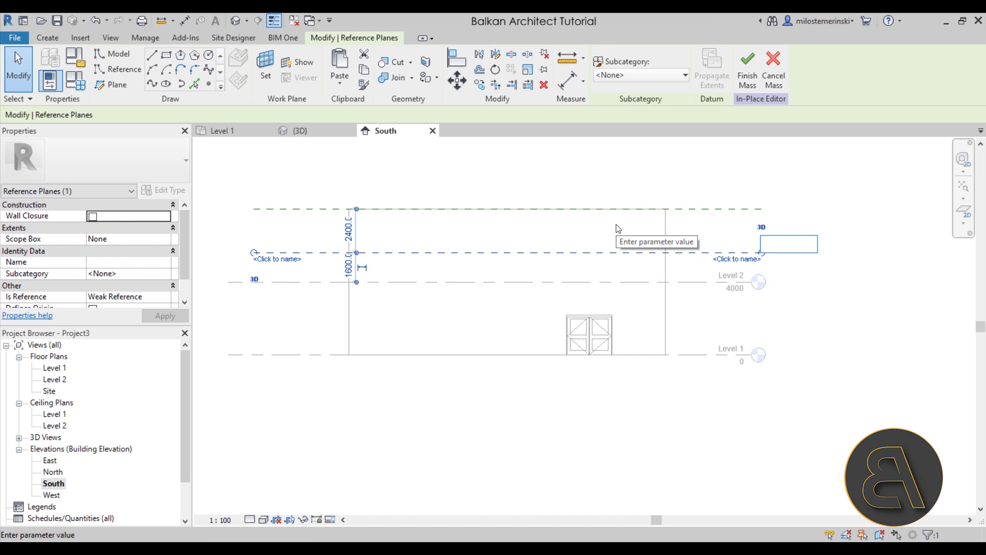
type("Peele")
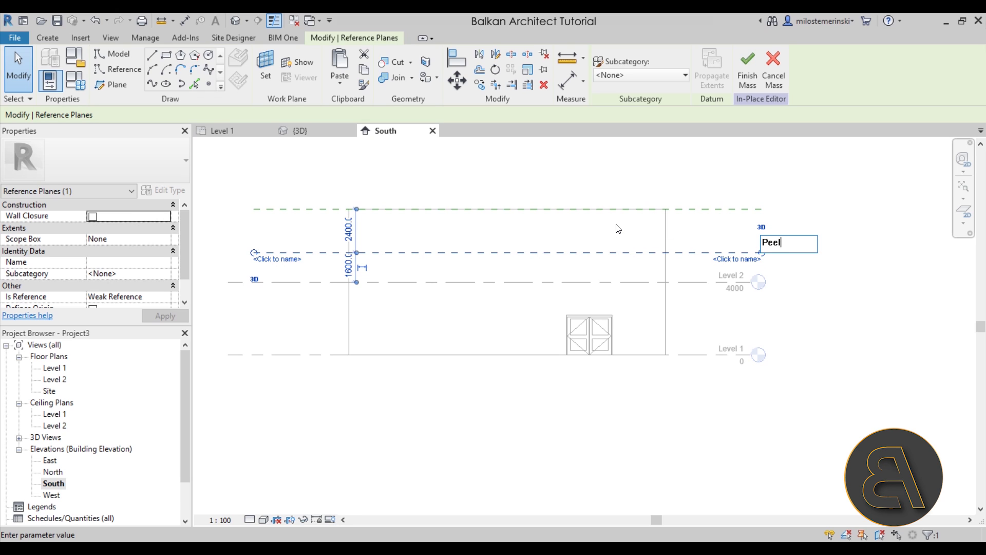
key("BackSpace")
key("BackSpace")
key("BackSpace")
type("Bottom")
key("Return")
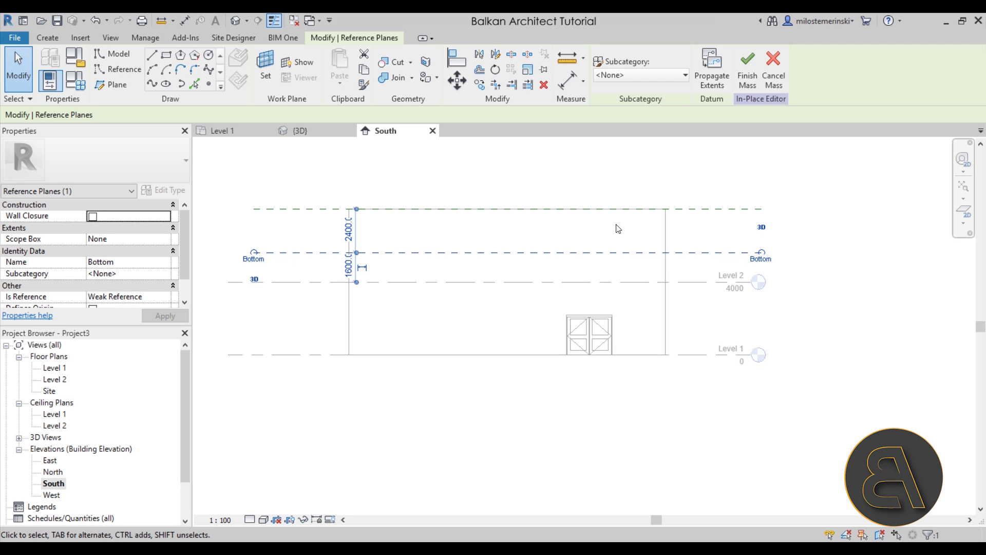
Name the reference plane along the wall top Top.
left_click(709, 209)
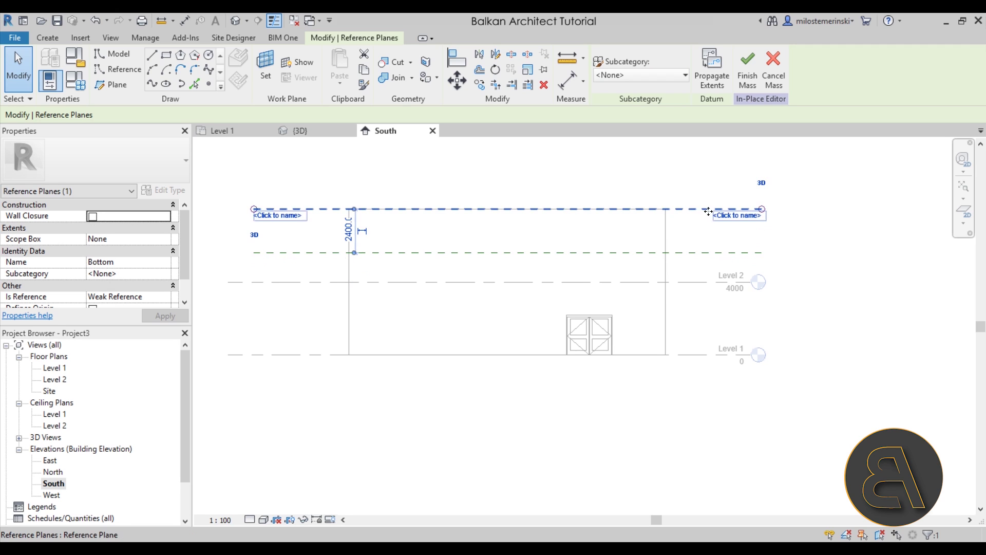
type("Top")
key("Return")
left_click(745, 221)
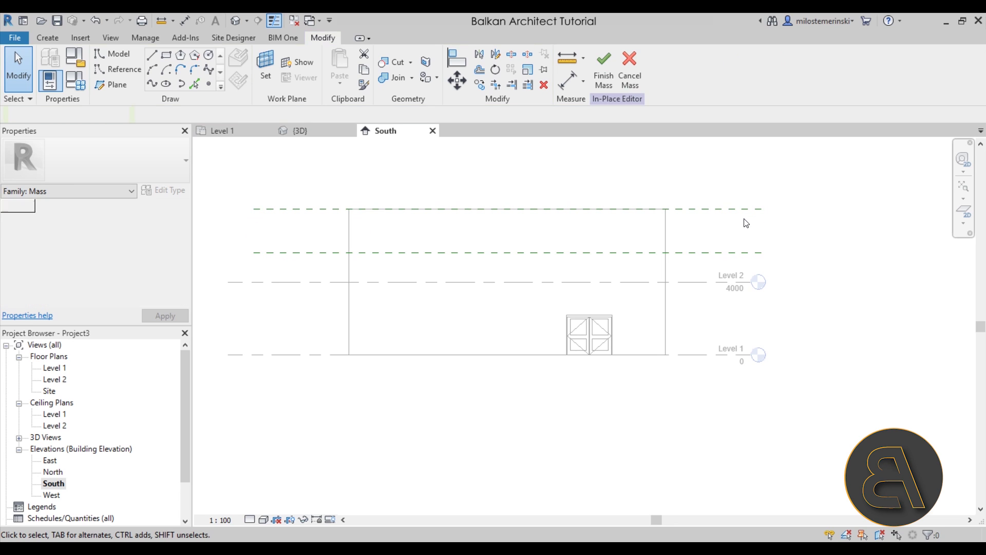
middle_click_drag(609, 232, 605, 221)
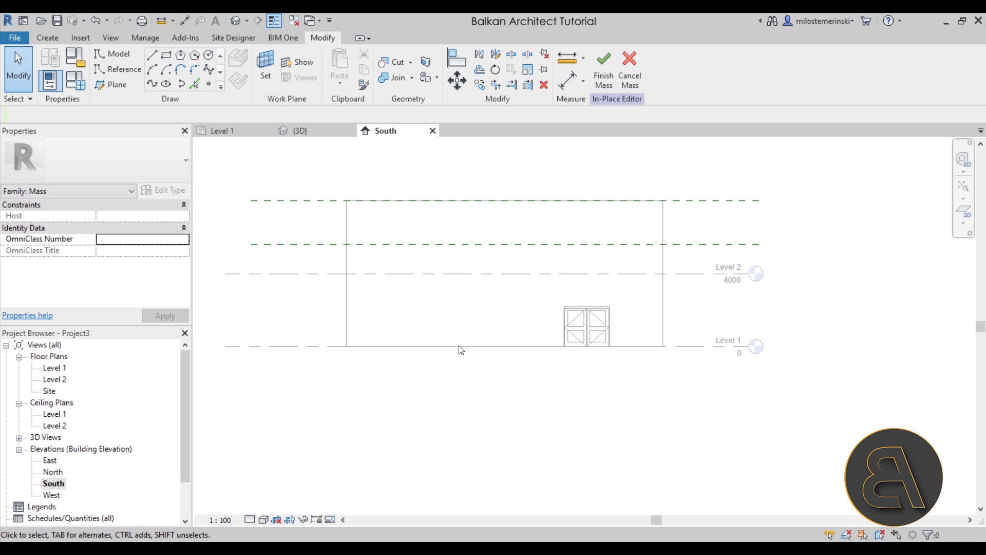
On the Level 1 floor plan, draw a 2000 mm radius quarter arc from 2000 mm in front of the building's front-left corner to the front wall face.
double_click(55, 368)
double_click(48, 391)
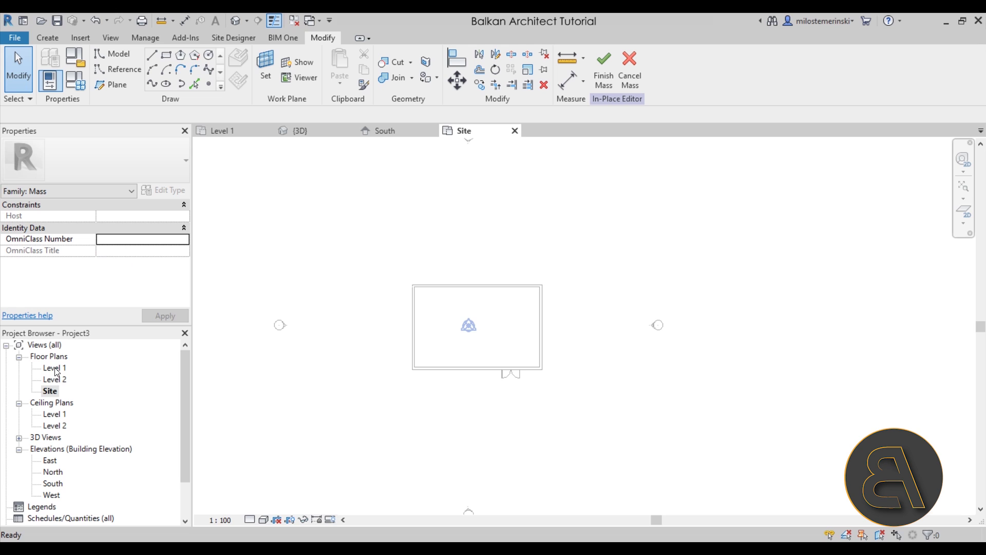
double_click(54, 368)
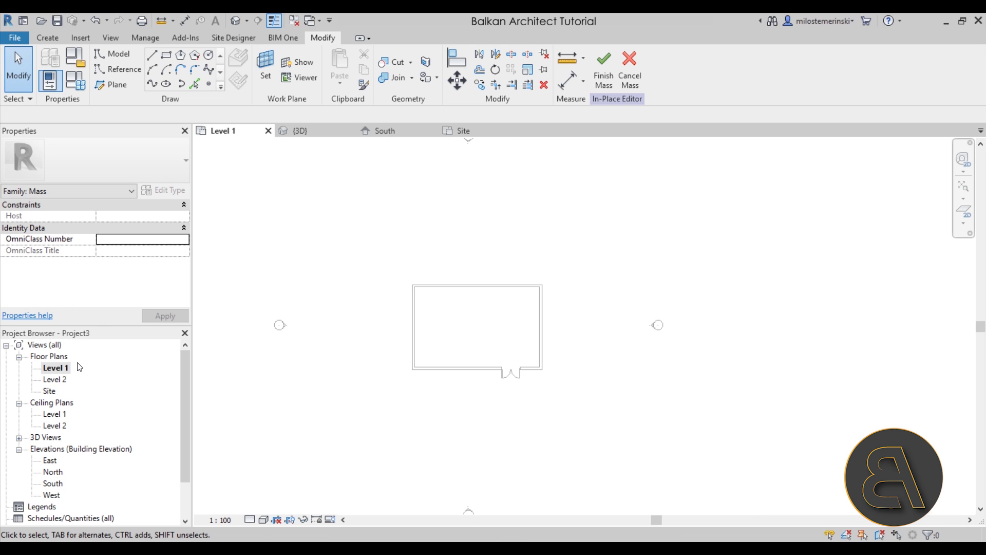
scroll(495, 386, "up", 4)
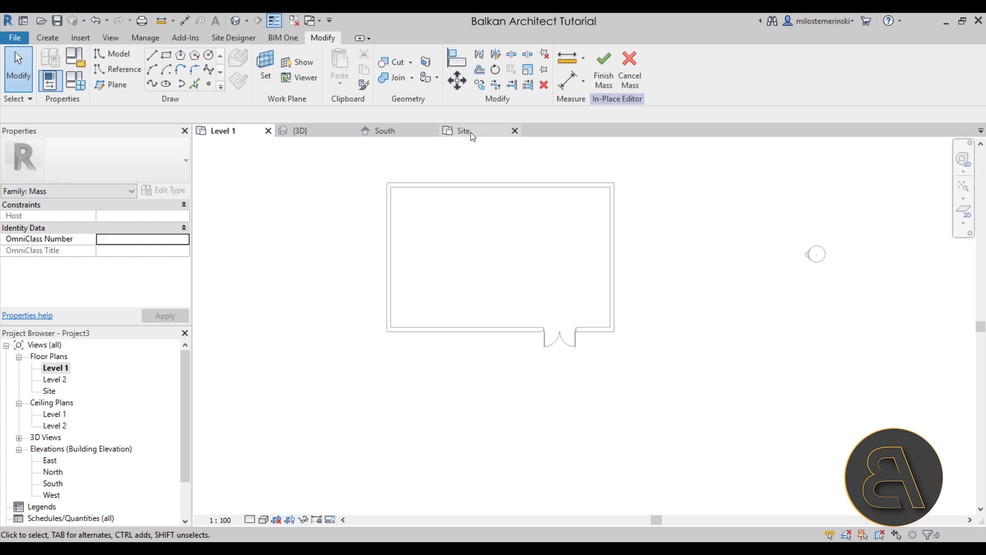
left_click(327, 132)
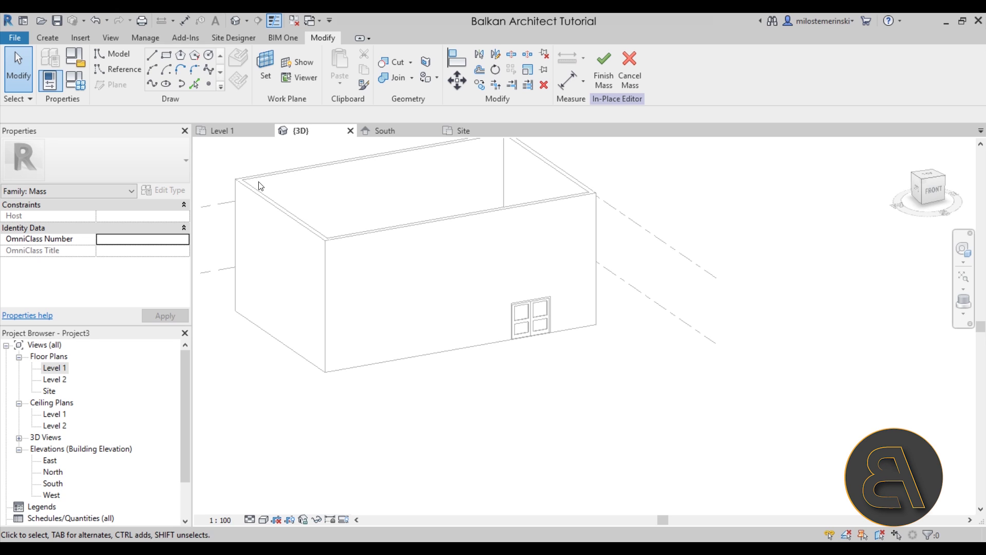
left_click(227, 137)
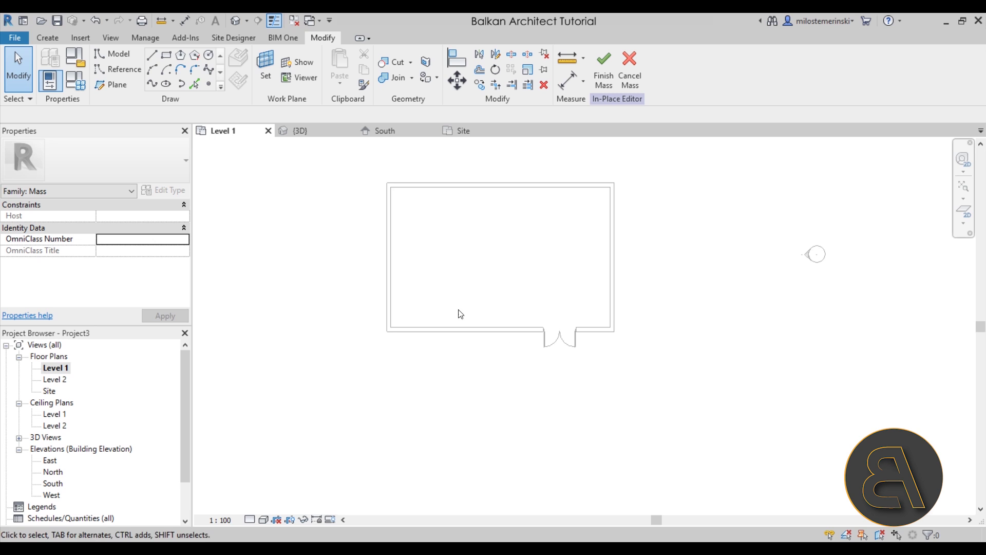
left_click(153, 70)
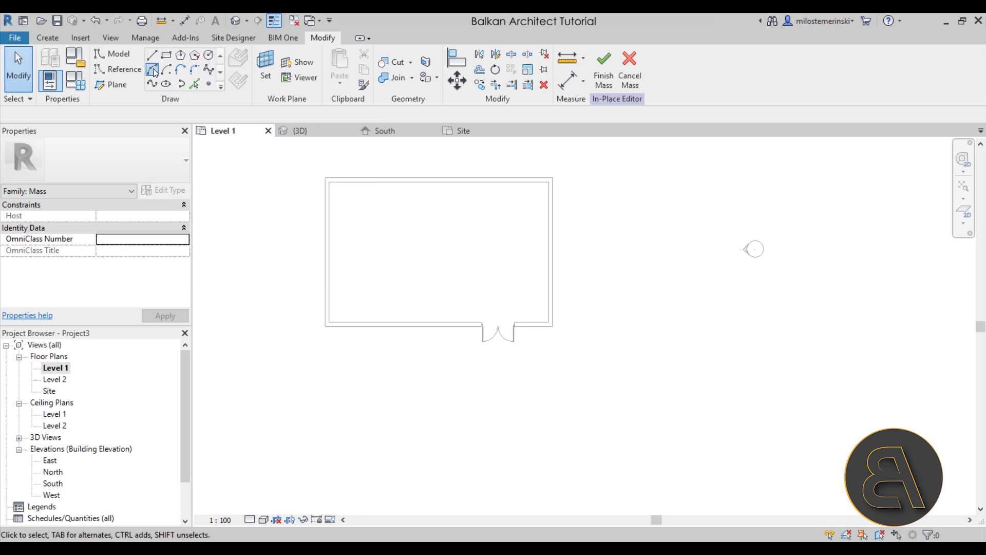
scroll(458, 398, "up", 3)
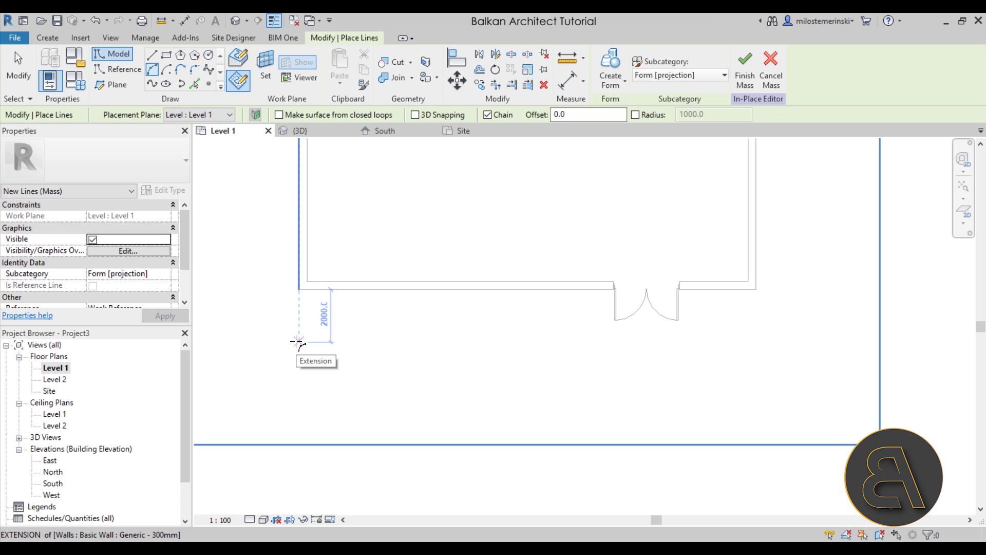
left_click(298, 341)
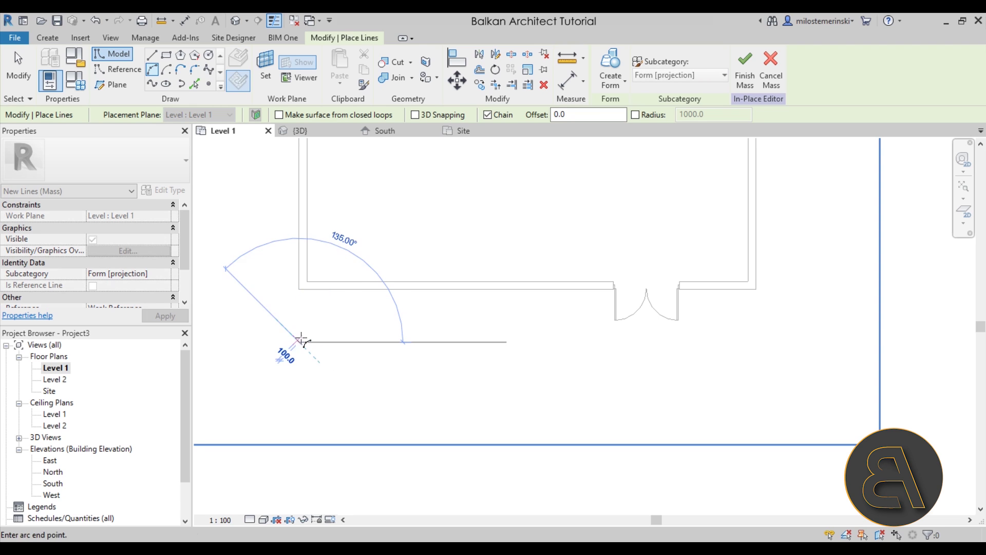
left_click(352, 289)
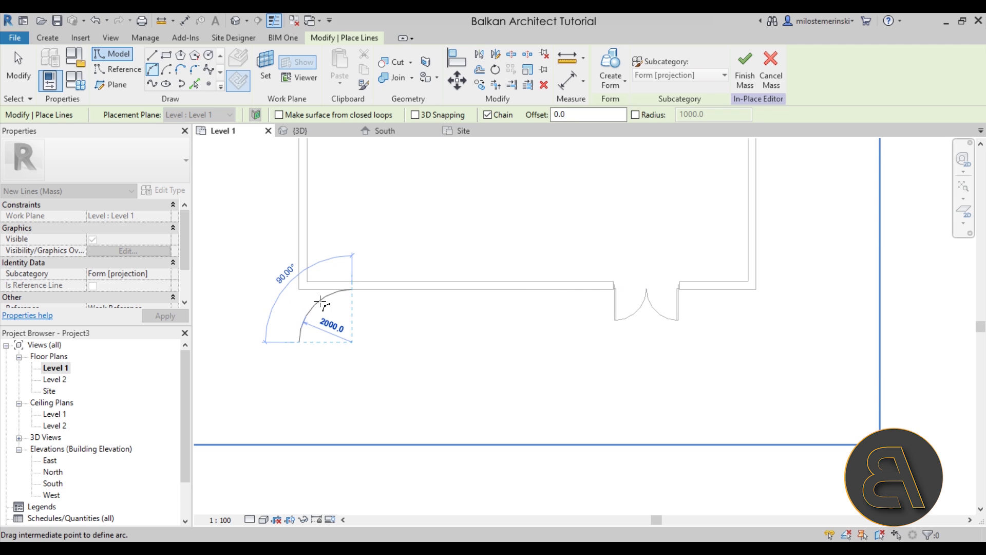
left_click(327, 303)
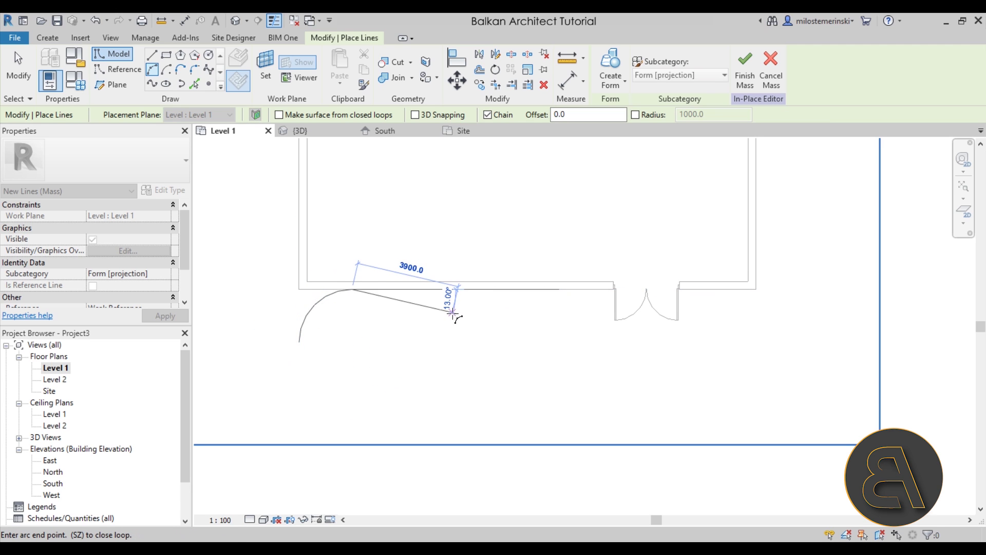
Draw a straight model line along the front wall face from the arc's end to the building's front-right corner.
left_click(152, 55)
left_click(351, 289)
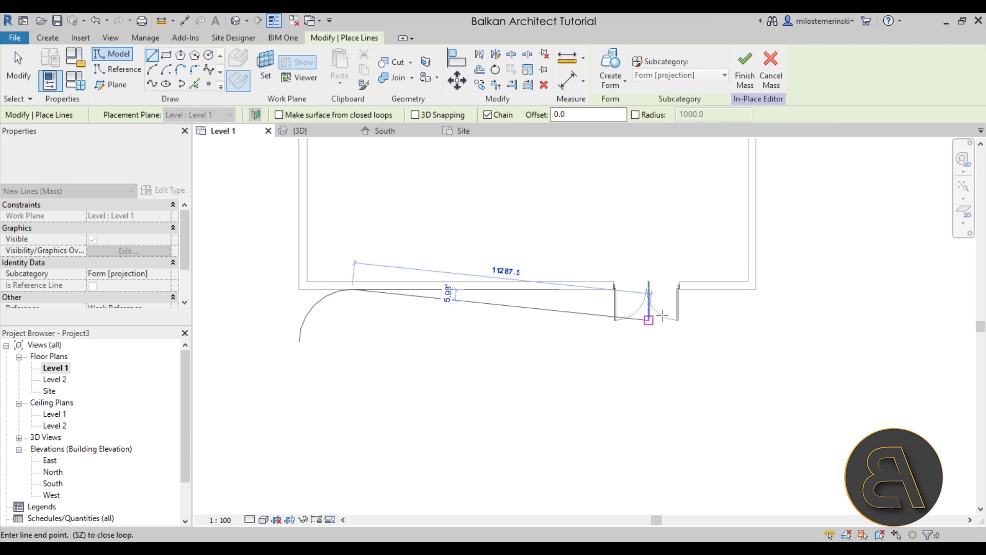
left_click(756, 289)
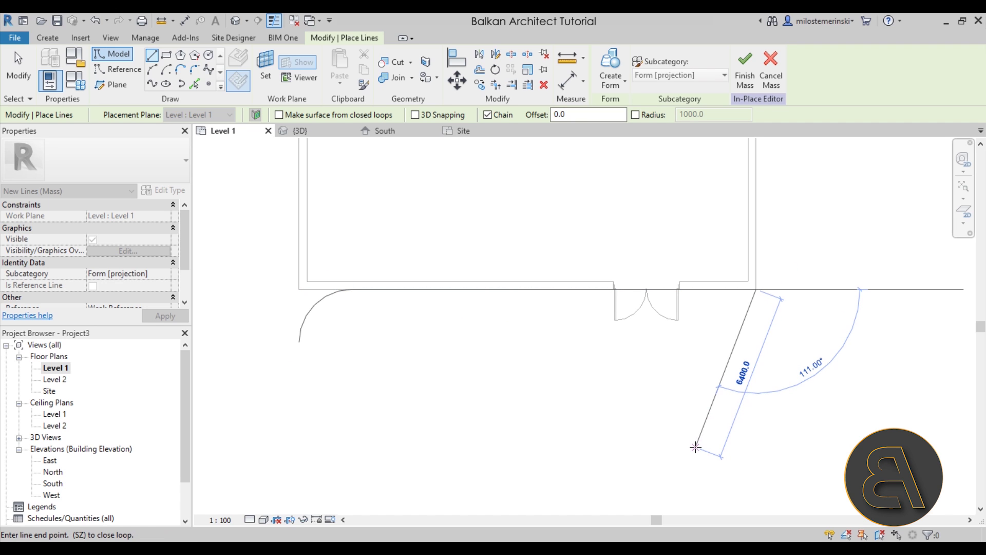
key("Escape")
key("Escape")
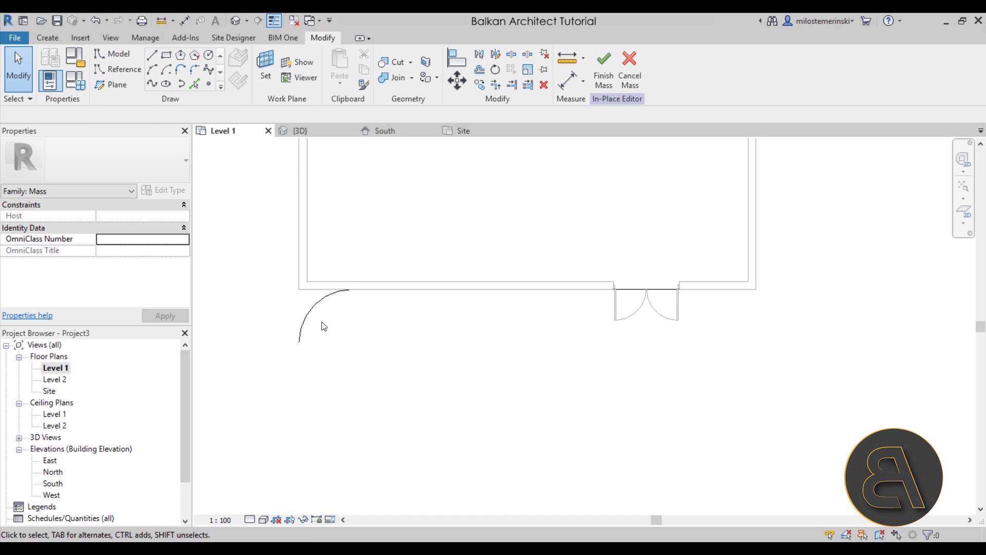
Select the connected quarter arc and front wall line on Level 1 and copy them to the clipboard in the 3D view.
key("Tab")
left_click(310, 312)
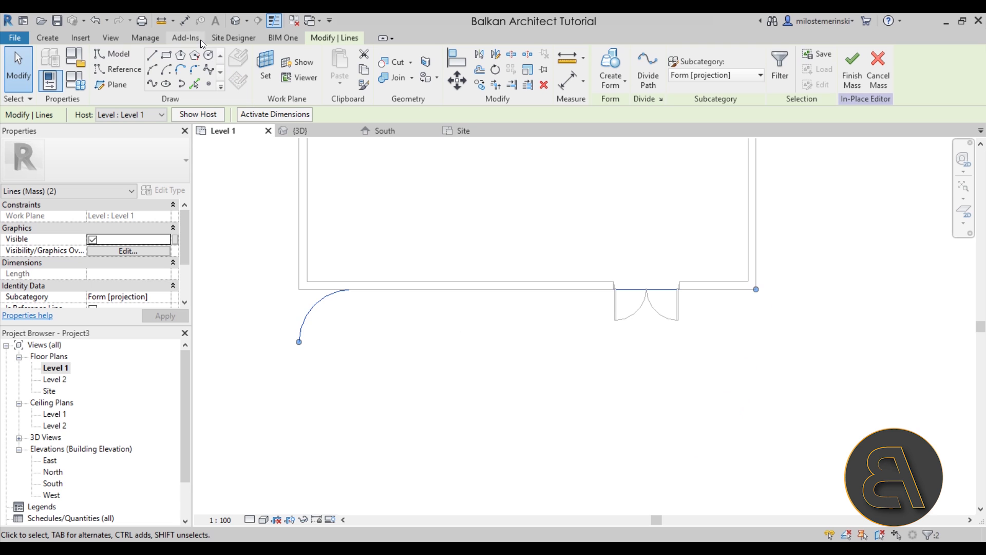
left_click(235, 20)
mouse_move(514, 355)
middle_mouse_down("shift")
mouse_move(527, 349)
mouse_move(514, 359)
middle_mouse_up("shift")
key("Tab")
left_click(390, 376)
middle_click_drag(492, 422, 494, 395, "shift")
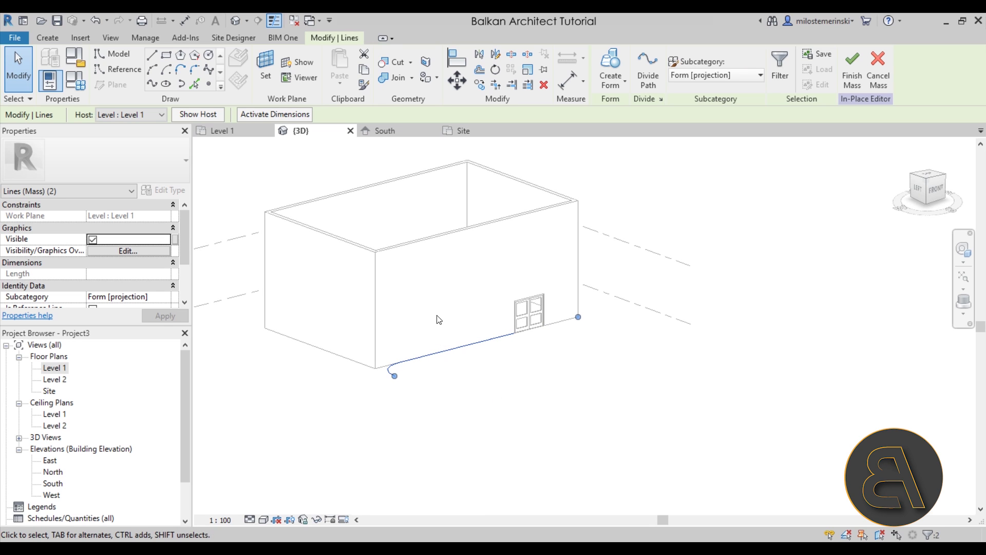
scroll(448, 357, "up", 3)
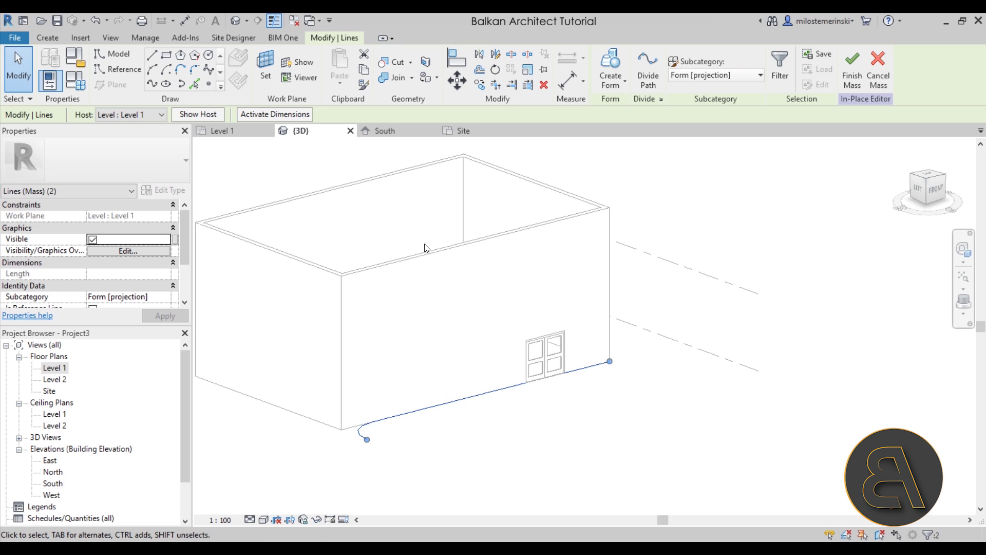
middle_click_drag(425, 248, 428, 276)
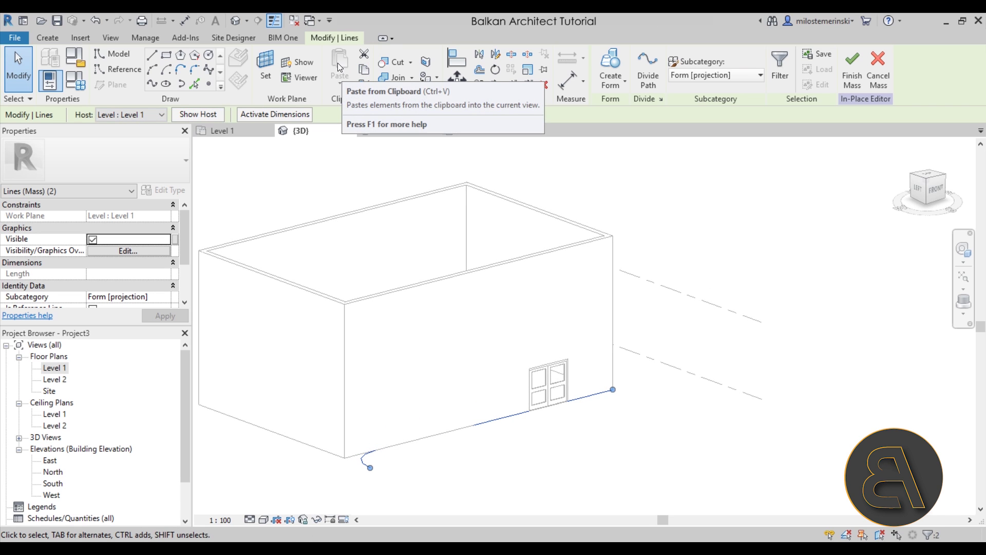
left_click(365, 71)
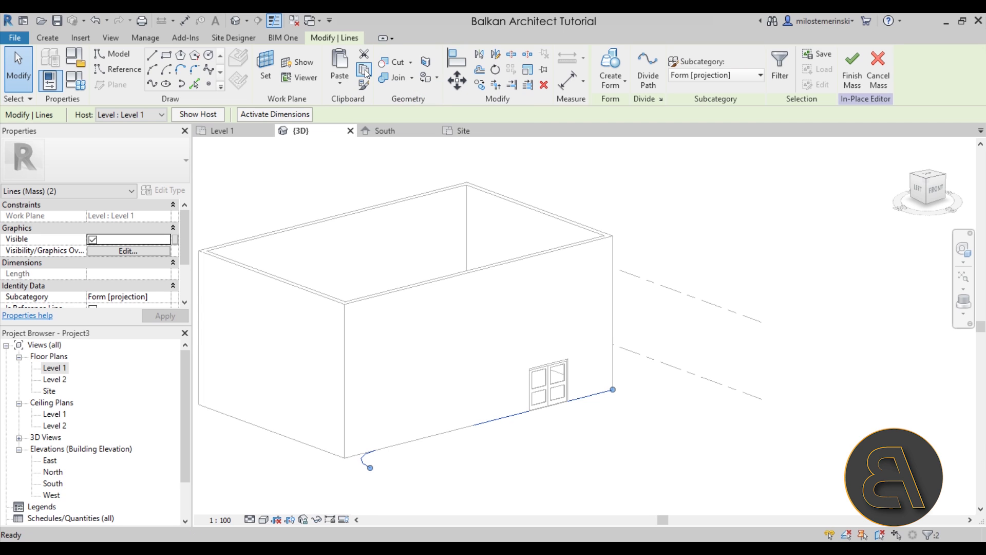
Paste a copy of the profile aligned to the same place and host it on Level 2.
left_click(335, 86)
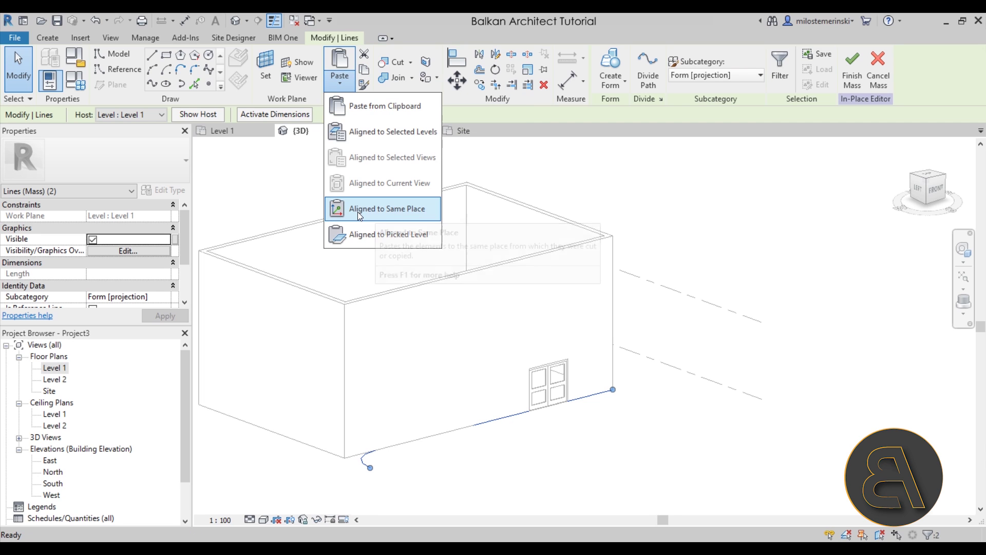
left_click(396, 208)
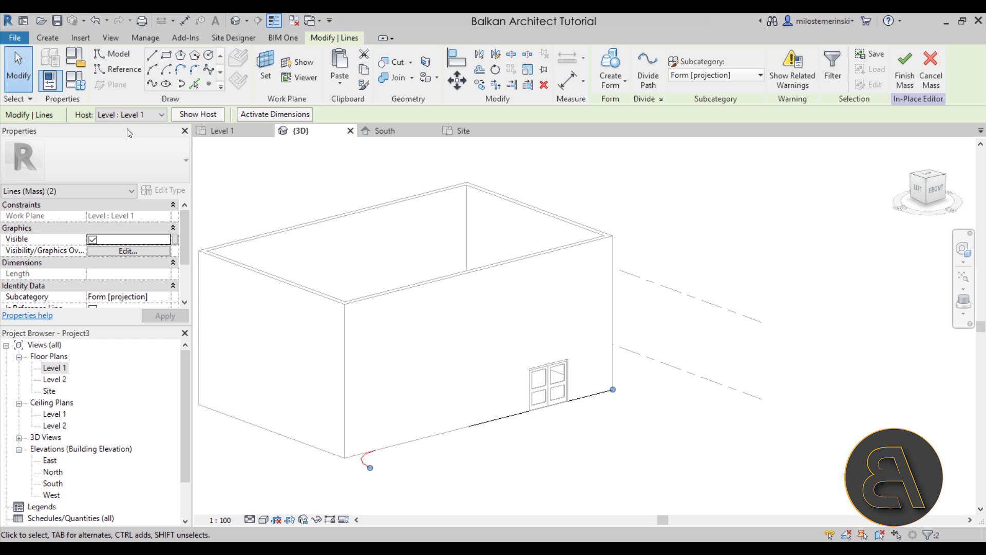
left_click(106, 118)
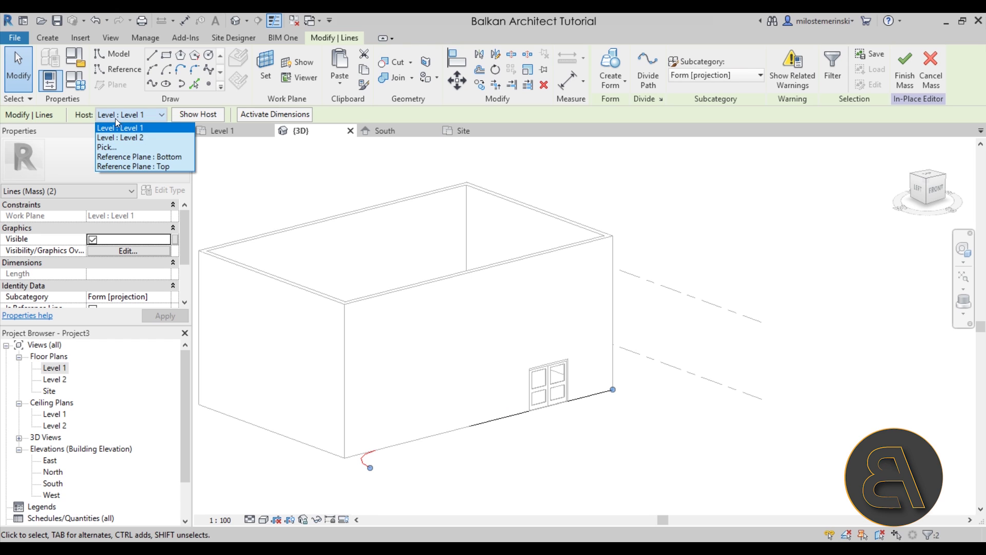
left_click(125, 137)
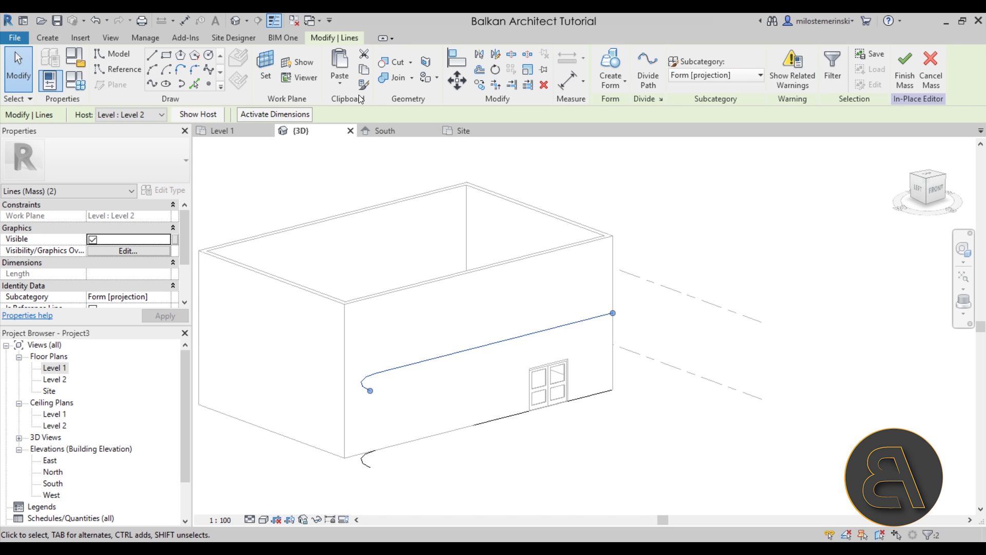
Paste a second copy of the profile in the same place and host it on the reference plane Bottom.
left_click(346, 86)
left_click(381, 205)
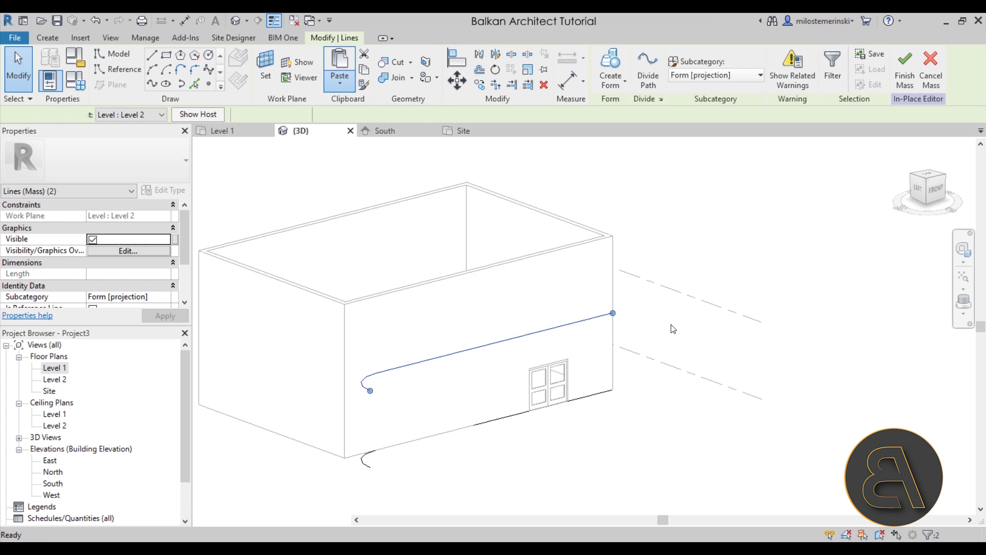
left_click(149, 115)
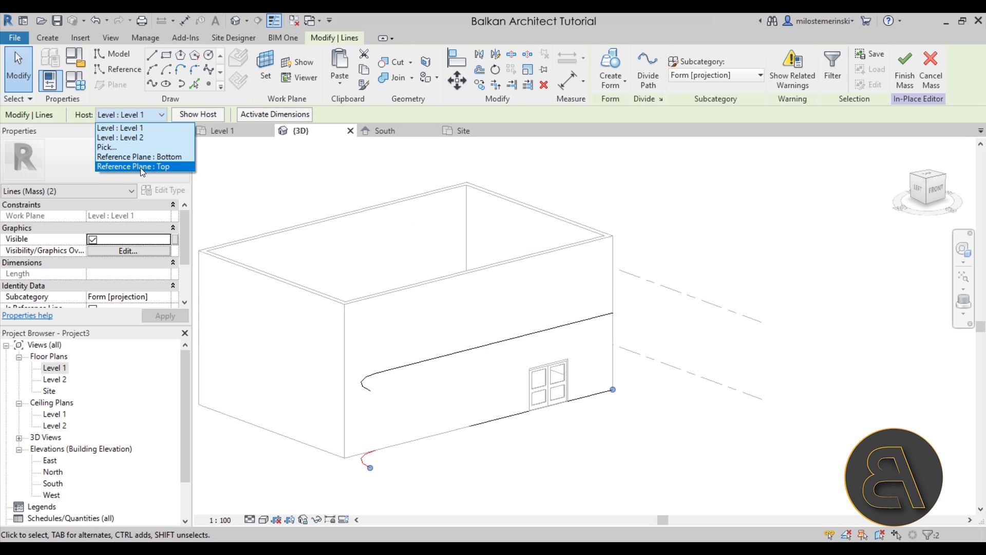
left_click(164, 156)
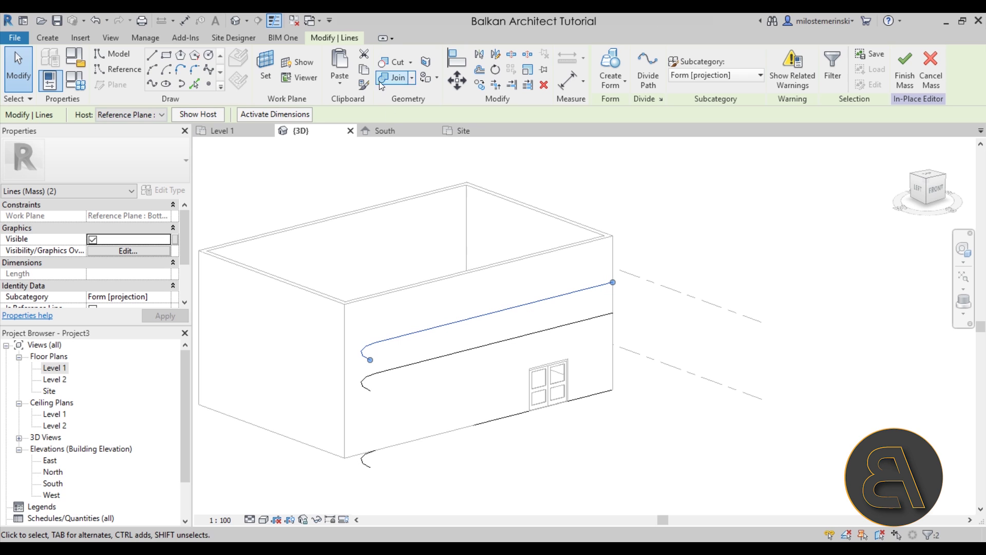
Paste a third copy of the profile in the same place and host it on the reference plane Top.
left_click(345, 87)
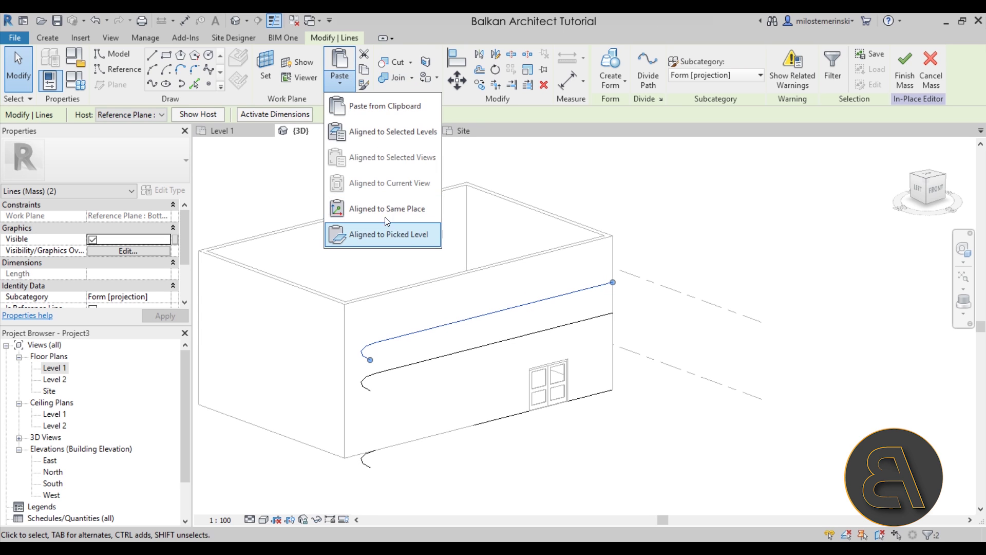
left_click(383, 234)
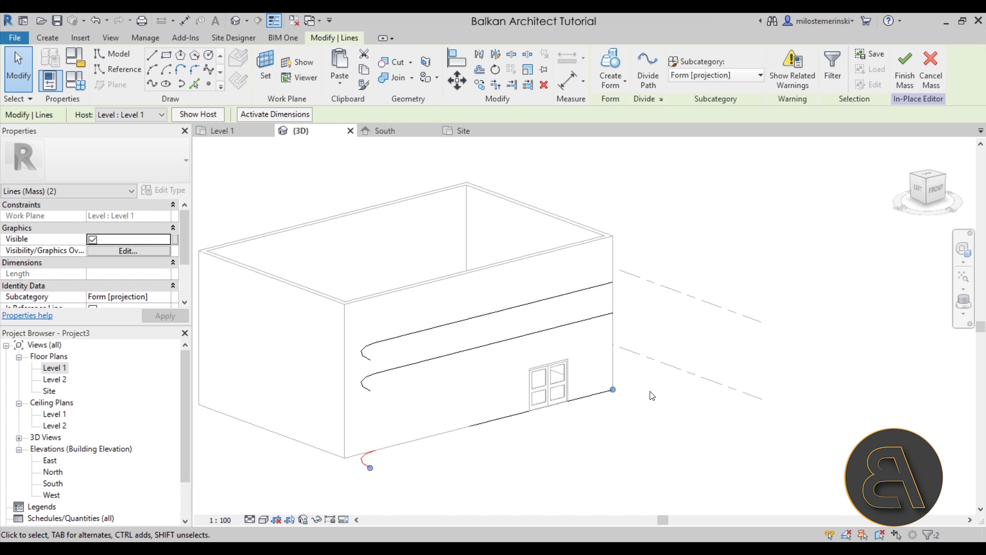
left_click(133, 115)
left_click(142, 166)
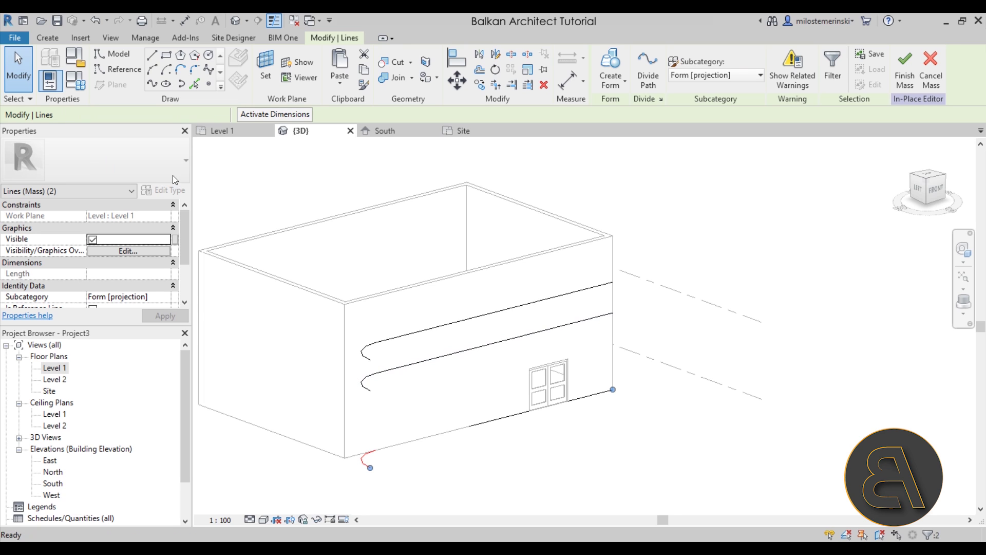
left_click(478, 282)
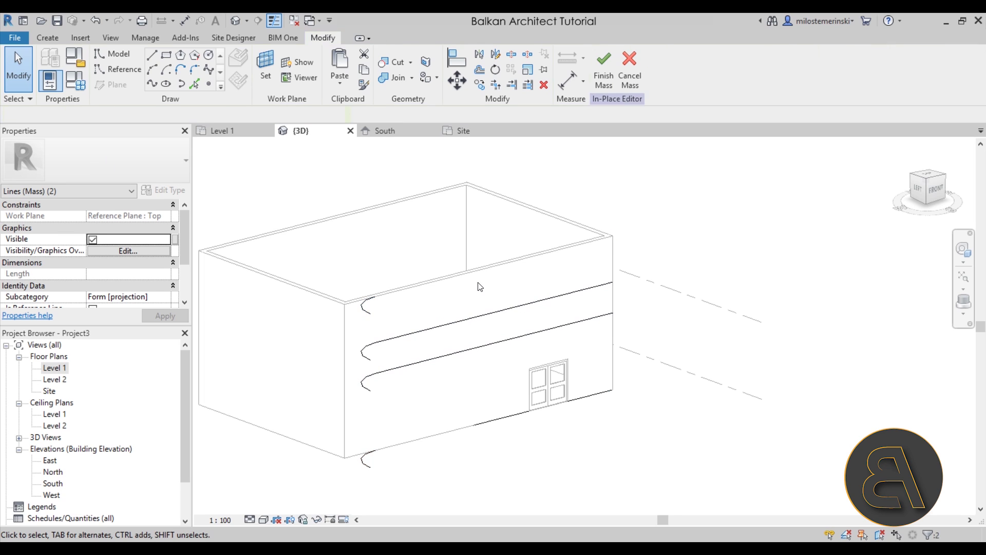
Select the uppermost profile, open the Site floor plan and set the work plane to the reference plane Top.
left_click(358, 310)
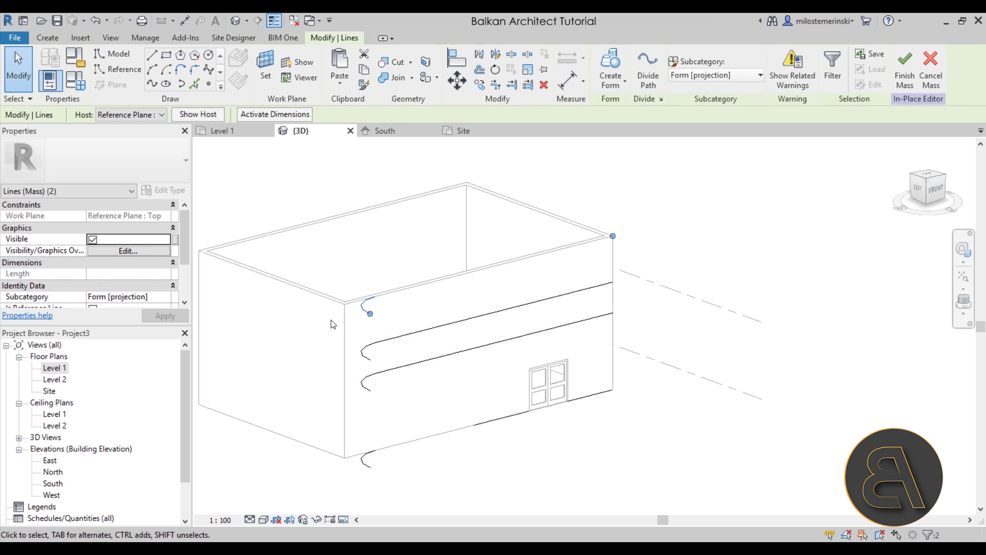
double_click(50, 392)
scroll(484, 411, "up", 4)
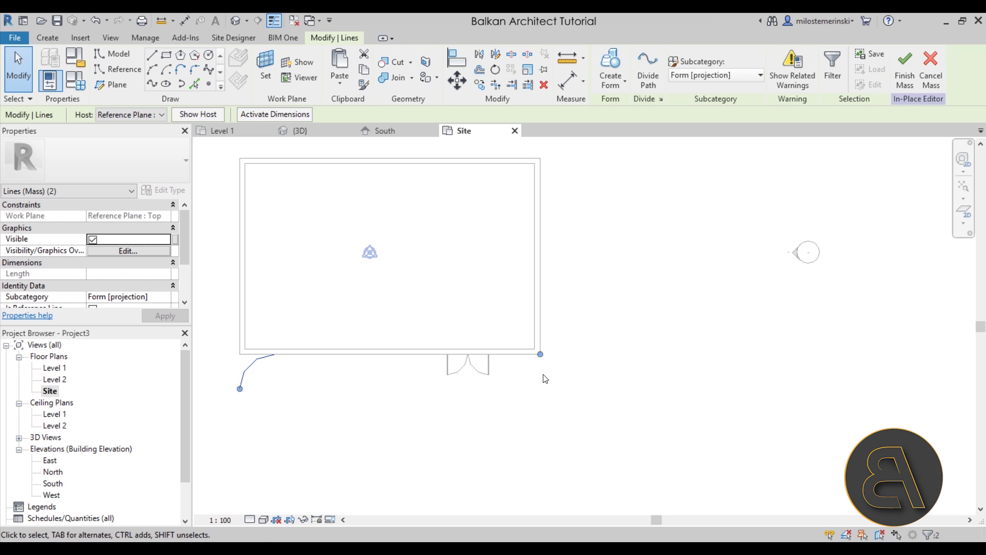
middle_click_drag(536, 362, 609, 358)
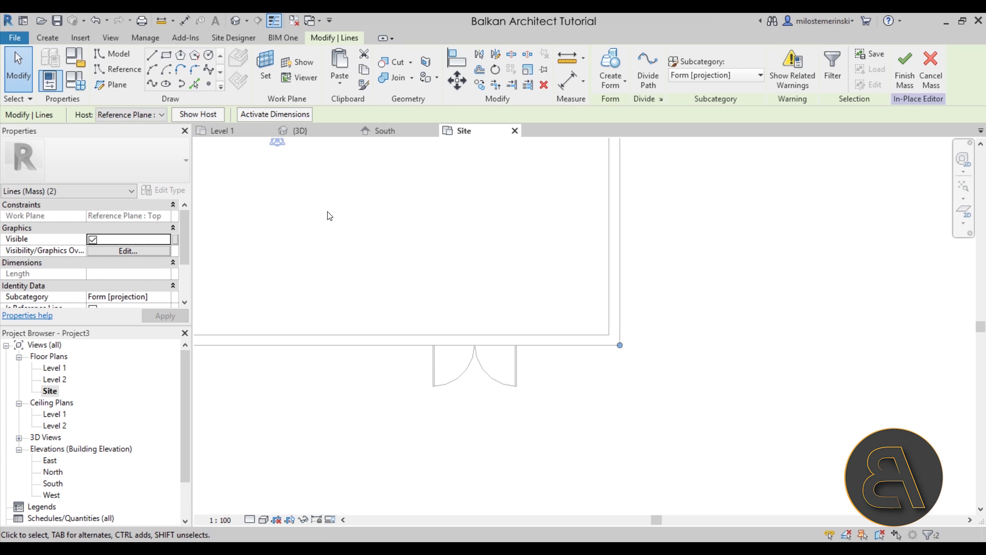
left_click(259, 68)
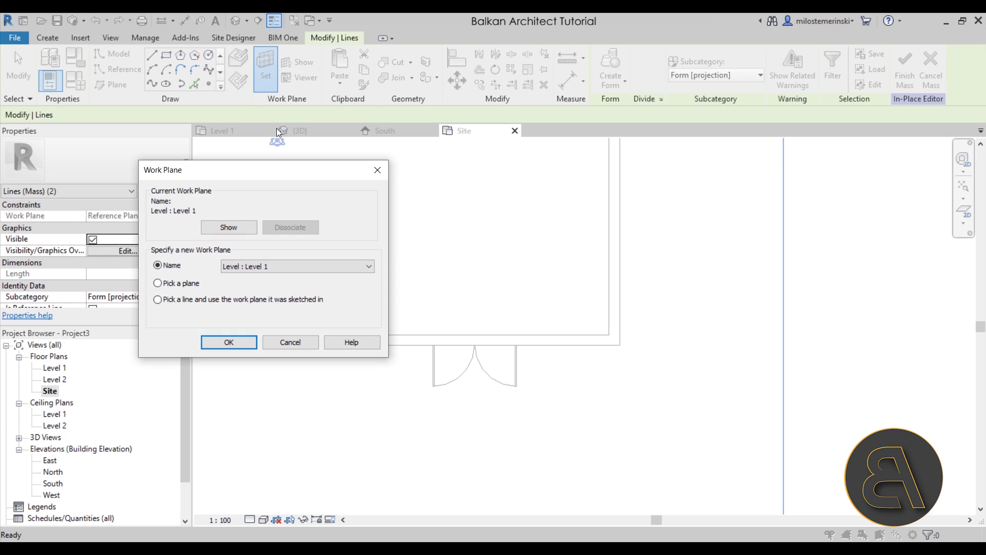
left_click(260, 267)
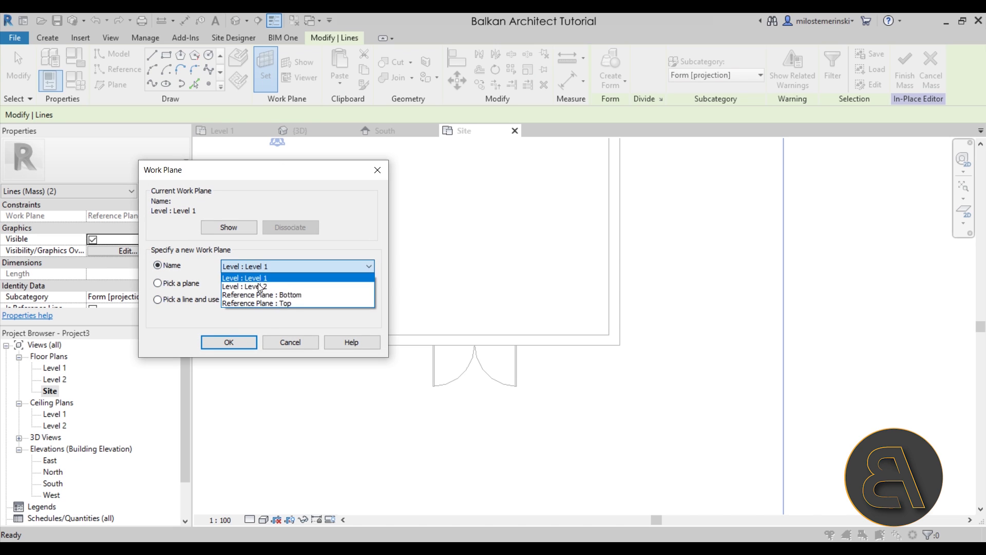
left_click(241, 303)
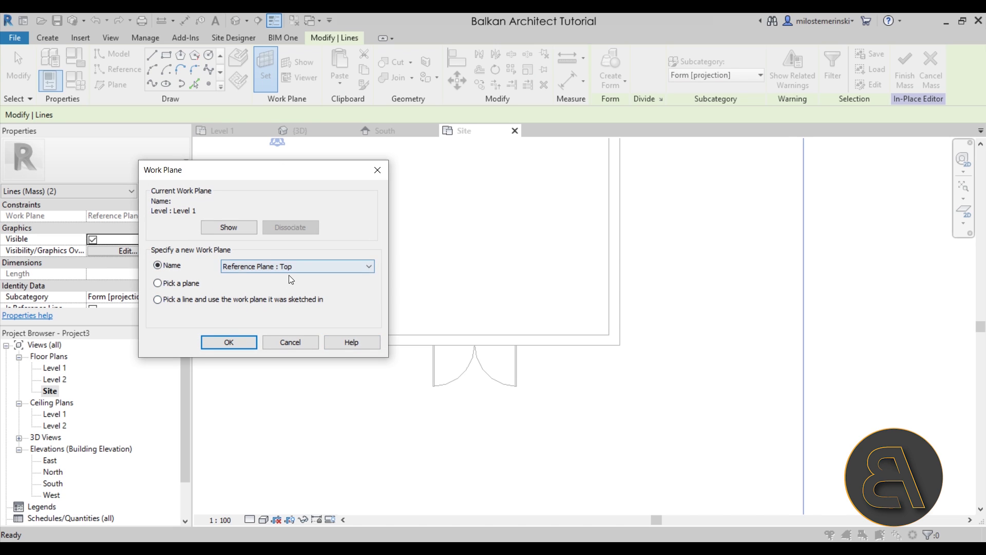
left_click(230, 342)
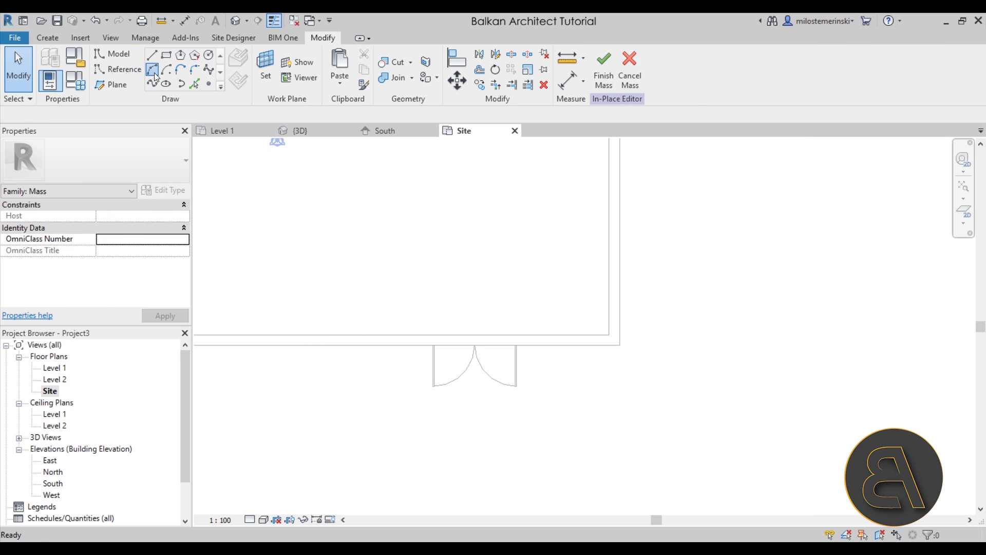
Draw a model line quarter arc of about 2400 mm radius on plane Top, from in front of the front-right corner to the front wall face.
left_click(111, 53)
middle_click_drag(554, 364, 525, 360)
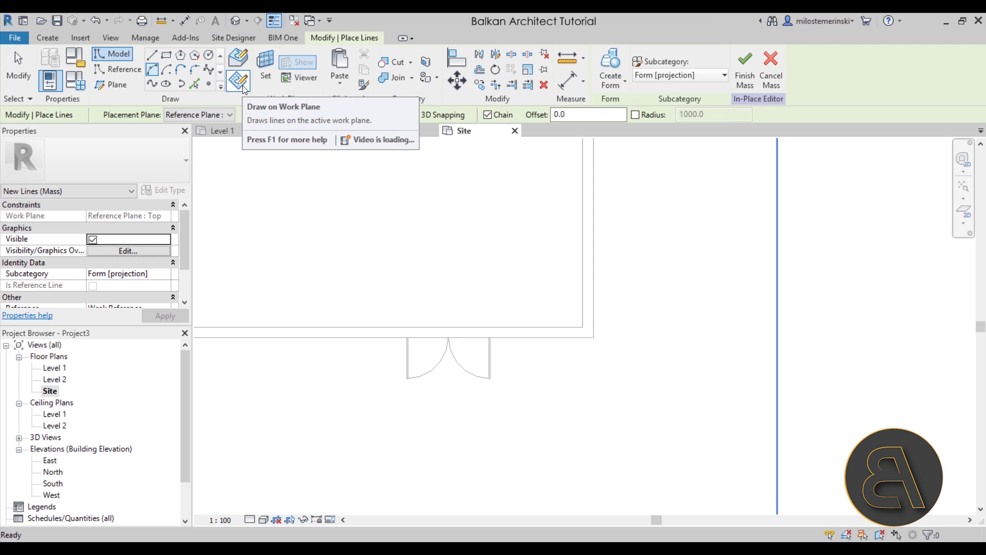
left_click(175, 114)
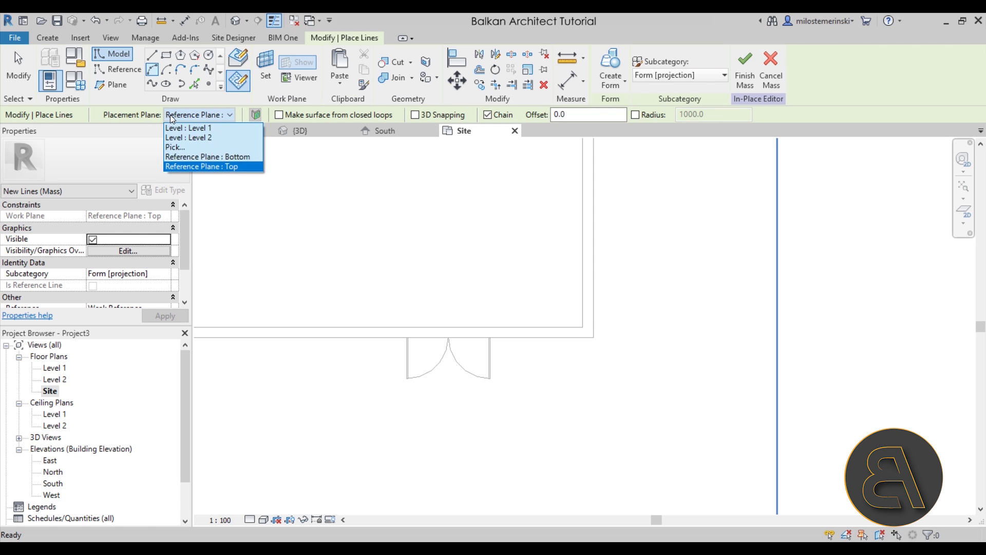
left_click(198, 166)
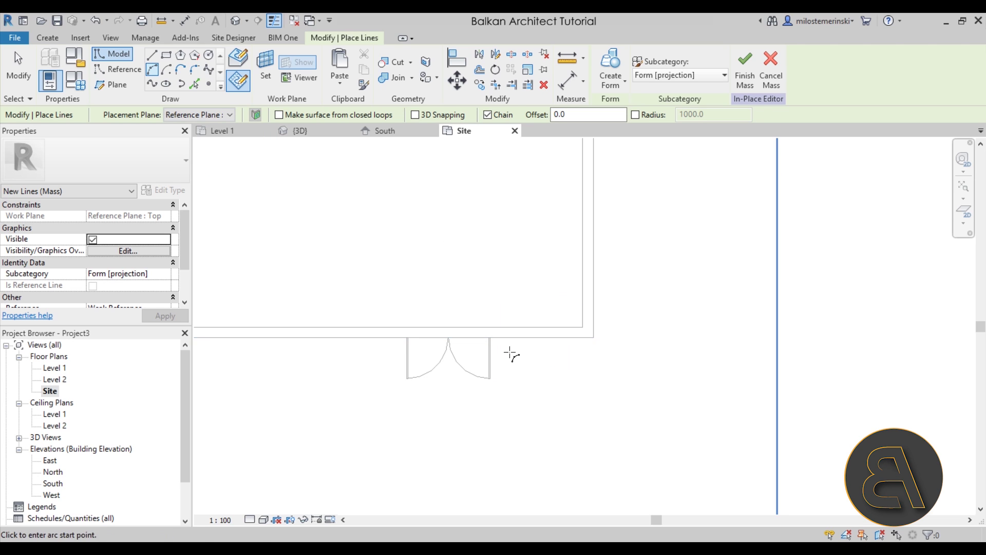
middle_click_drag(510, 352, 445, 296)
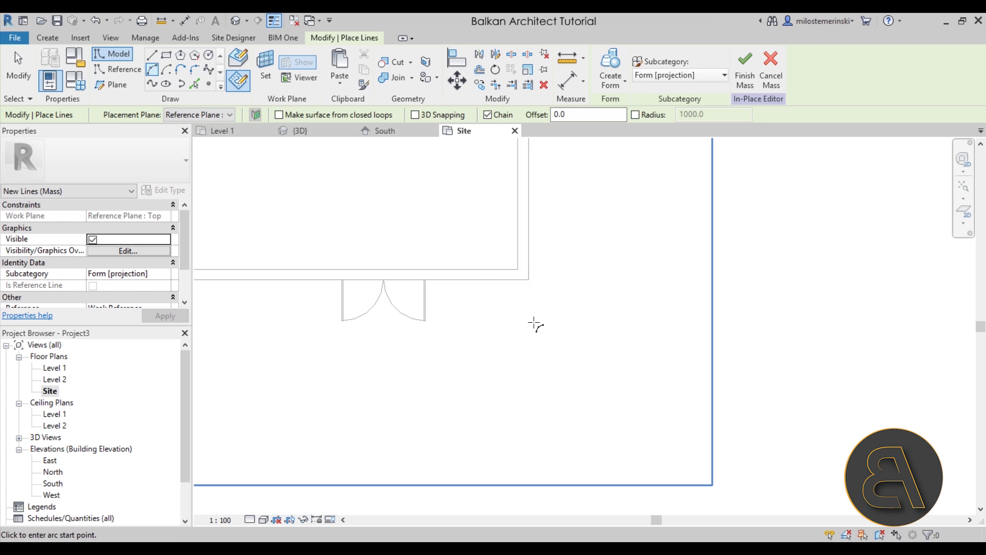
left_click(530, 363)
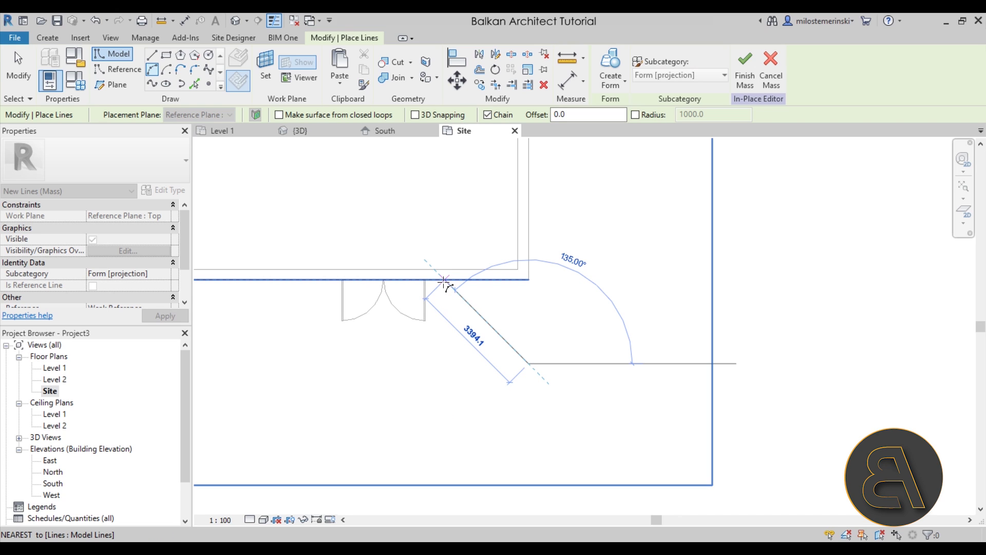
left_click(445, 282)
left_click(508, 302)
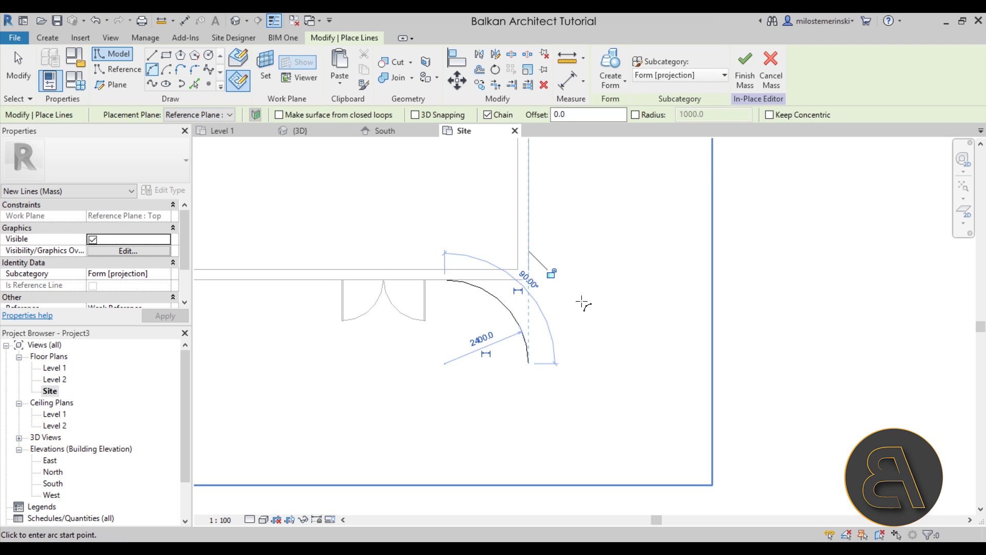
key("Escape")
key("Escape")
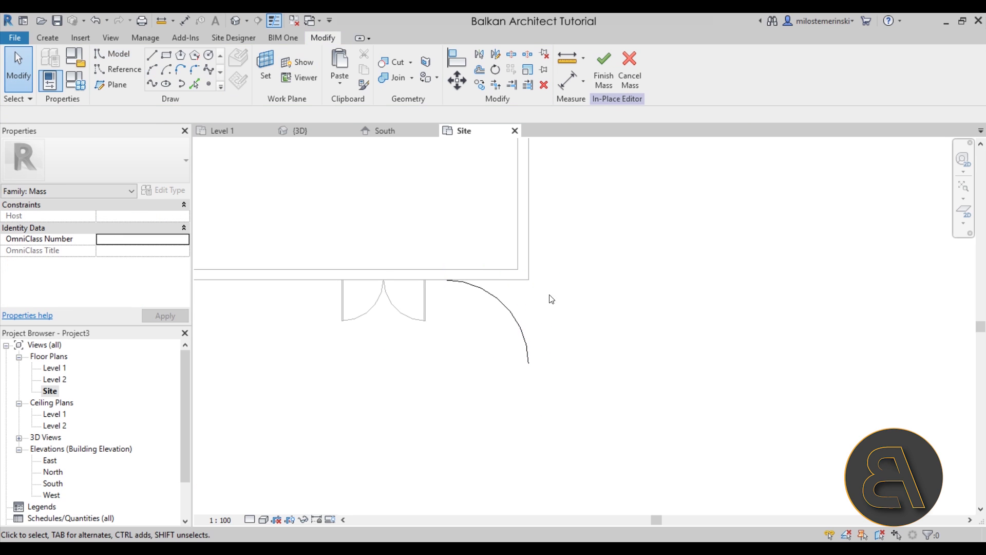
In the 3D view, trim the top profile's straight line to meet the new arc near the building's front-right corner.
left_click(304, 130)
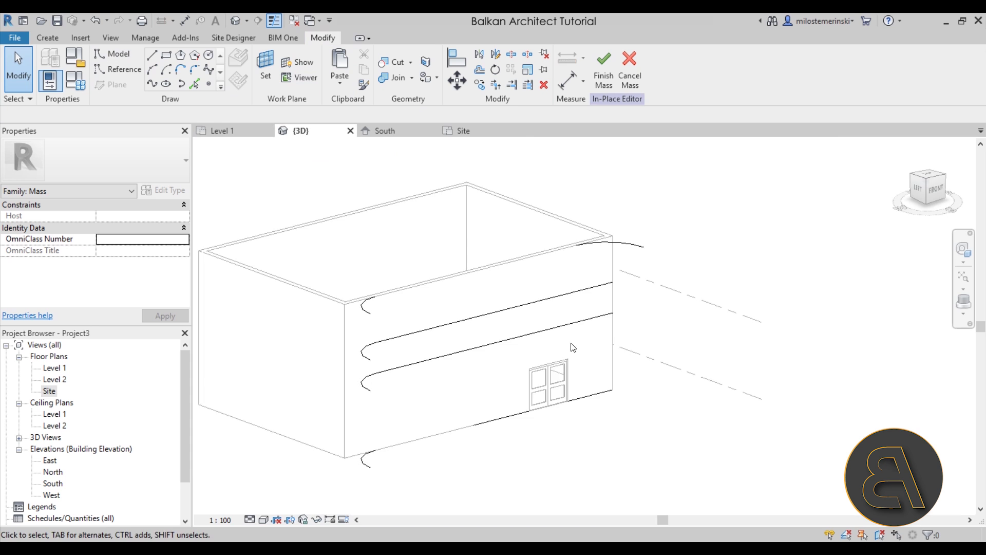
middle_click_drag(573, 346, 630, 434, "shift")
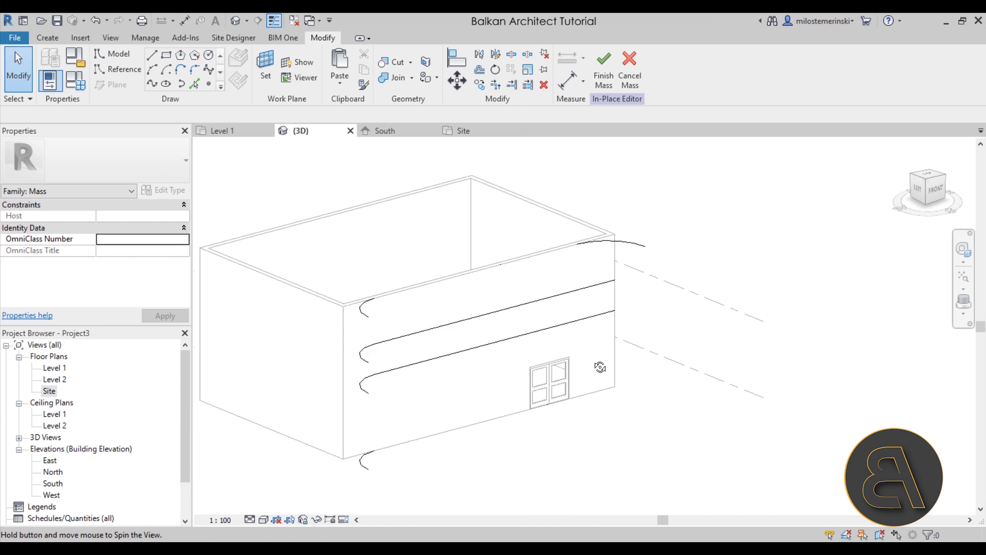
scroll(591, 248, "up", 3)
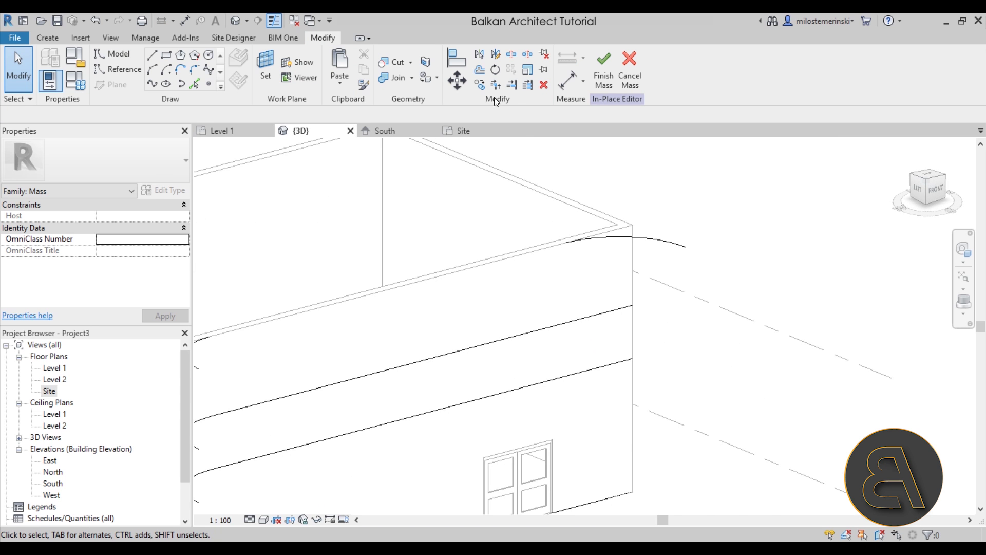
key("t")
key("r")
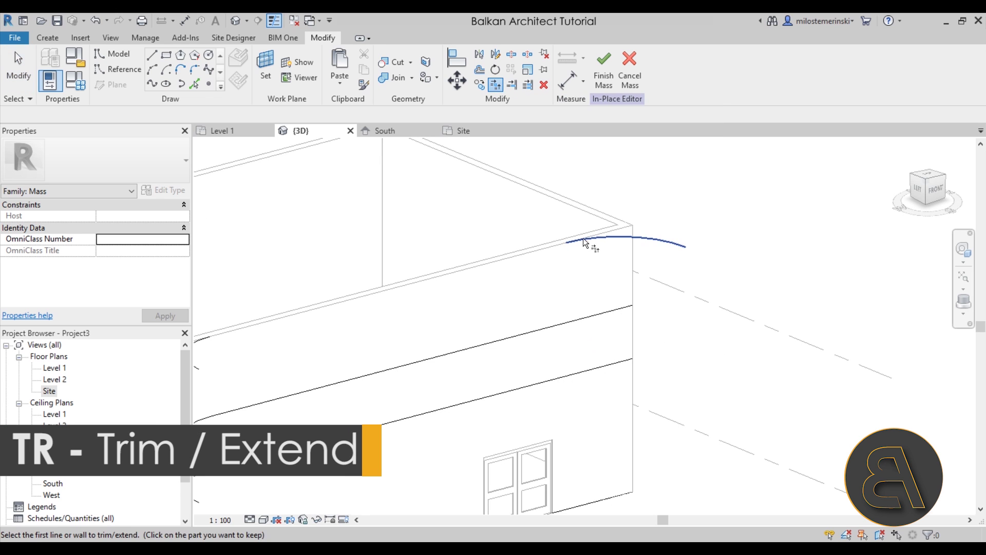
left_click(599, 239)
left_click(518, 251)
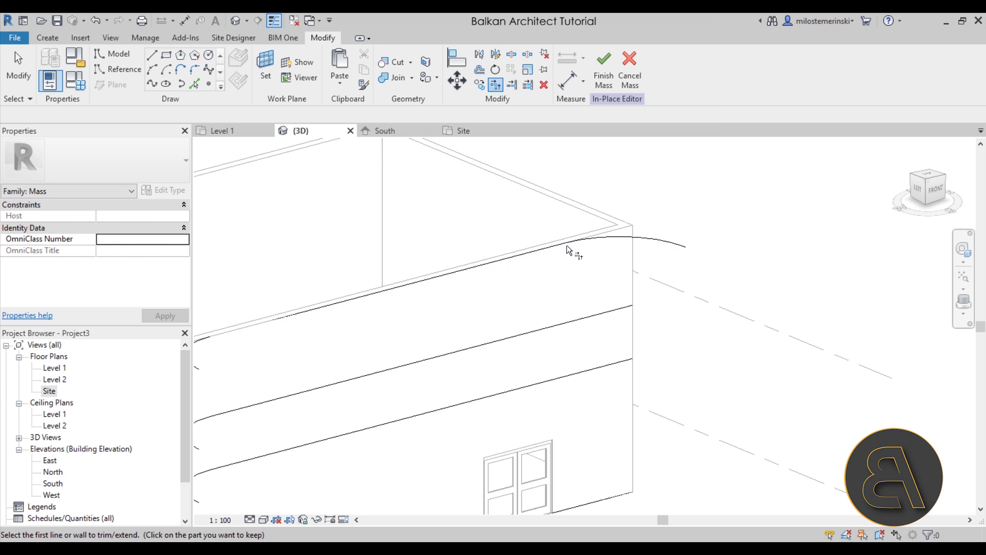
Select all four curved profiles along the front wall and create a form from them.
key("Escape")
scroll(656, 248, "down", 3)
middle_click_drag(655, 247, 455, 343, "shift")
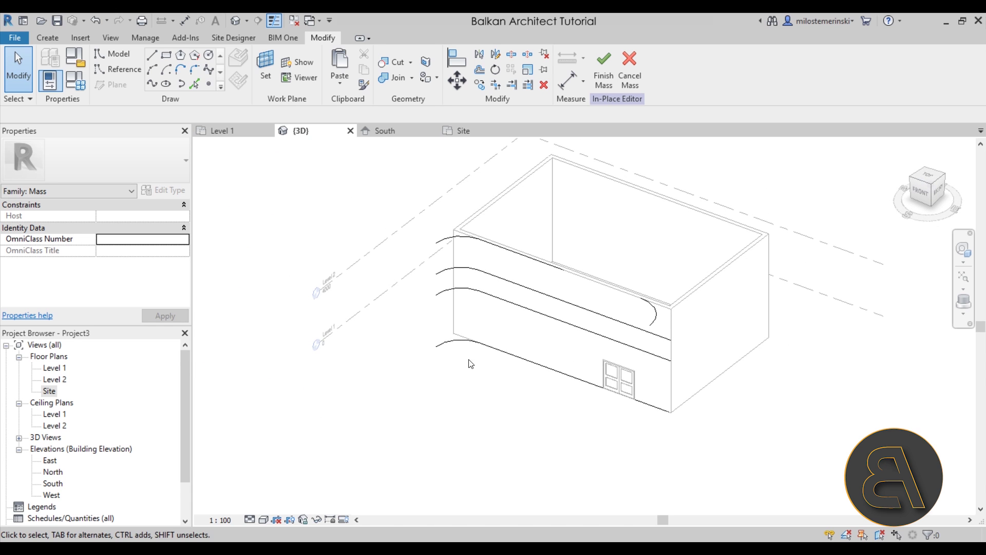
left_click(450, 343)
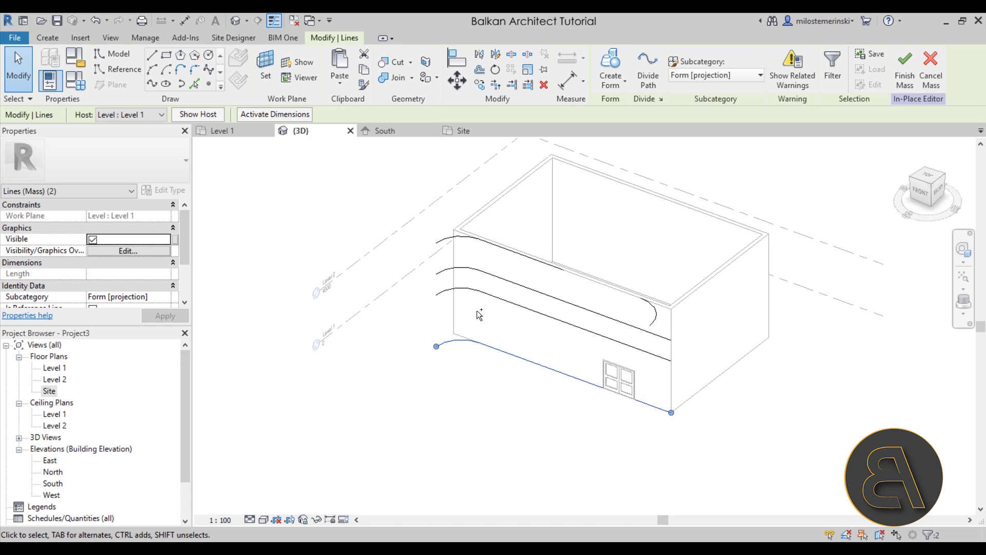
left_click(453, 289, "ctrl")
left_click(470, 269, "ctrl")
key("Tab")
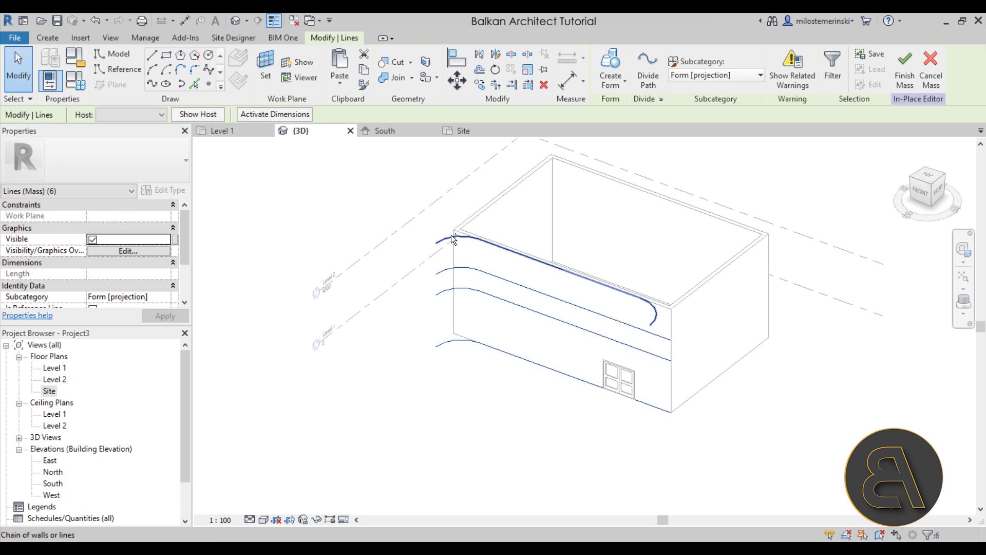
left_click(451, 236, "ctrl")
left_click(610, 67)
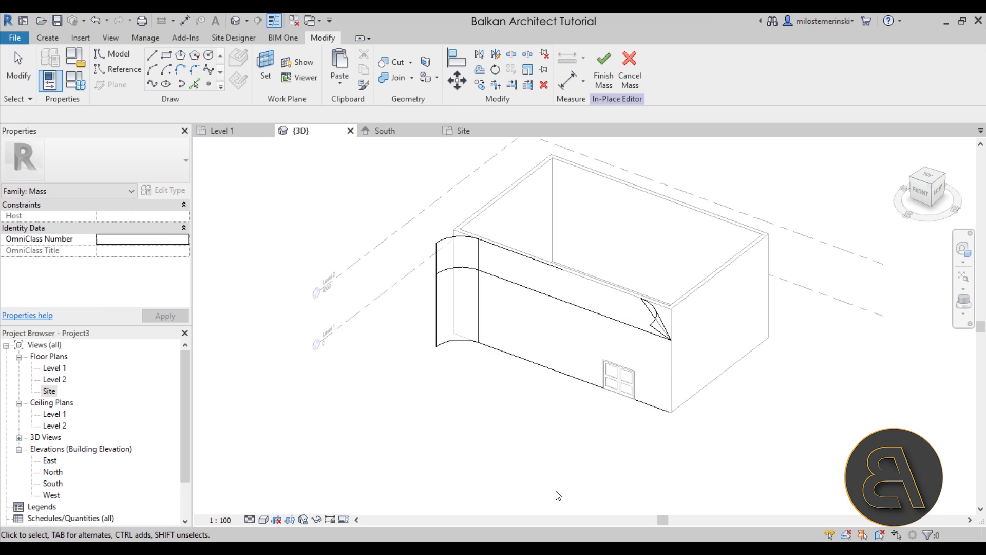
Examine the facade form in 3D, at the curved end, the peeled upper corner and around the door.
middle_click_drag(558, 495, 673, 424, "shift")
scroll(478, 308, "up", 5)
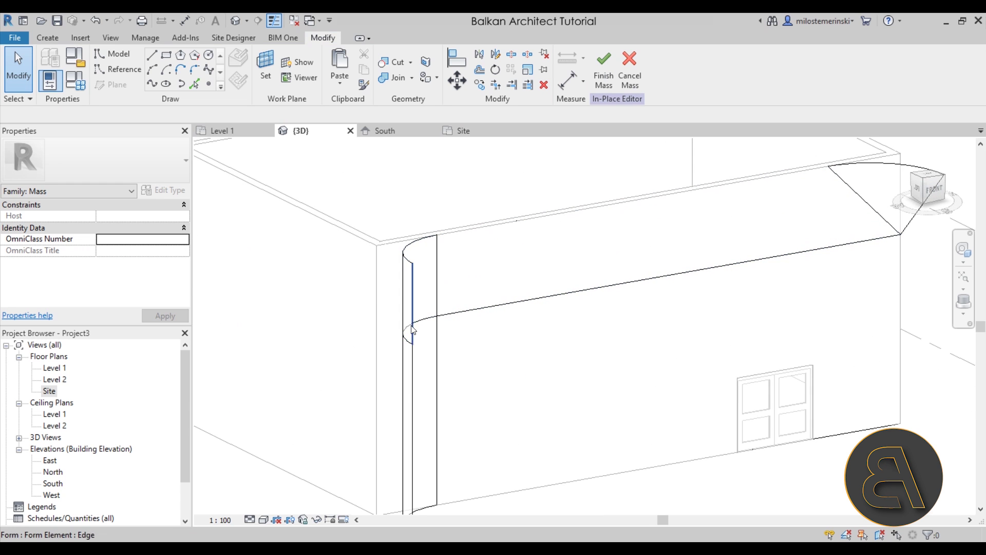
scroll(447, 301, "down", 5)
middle_click_drag(447, 302, 524, 319, "shift")
scroll(631, 399, "up", 3)
scroll(540, 298, "up", 3)
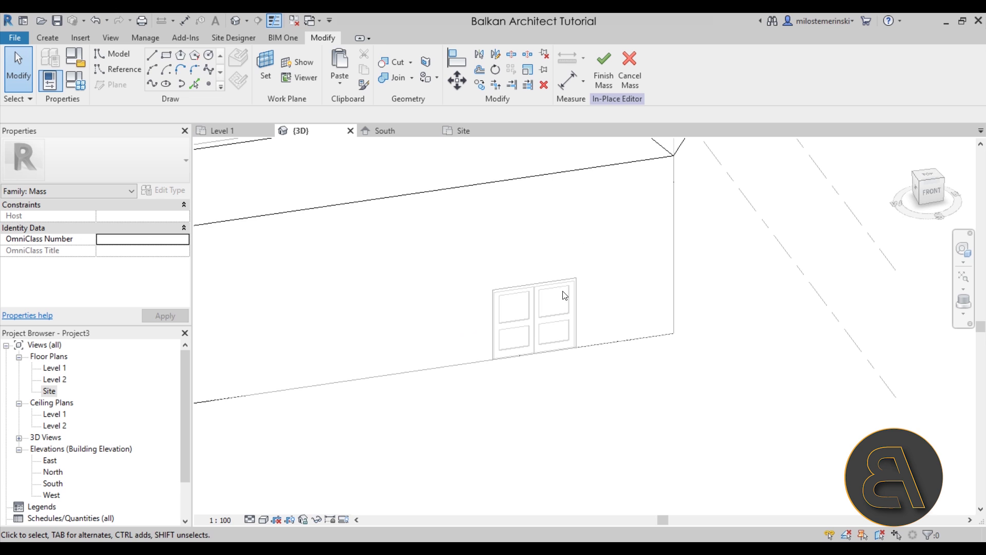
scroll(565, 295, "down", 4)
middle_click_drag(535, 357, 497, 330)
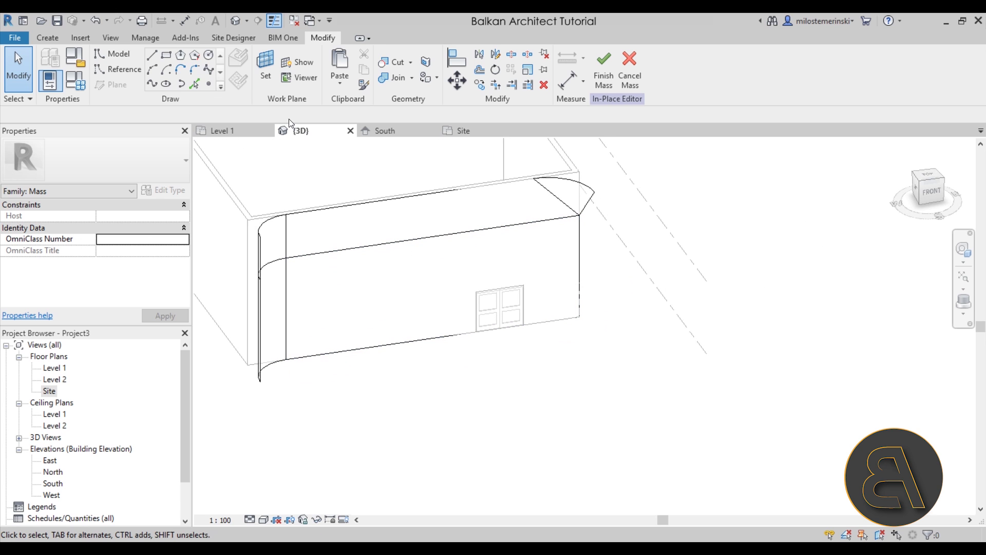
Draw a model-line rectangle around the double door on the front wall face and create a box form from it.
left_click(167, 55)
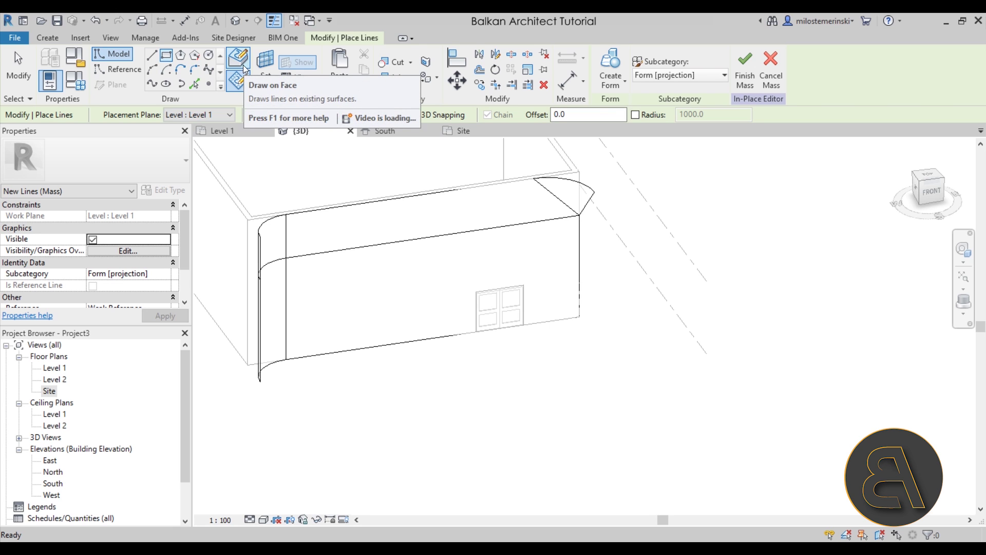
scroll(494, 297, "up", 5)
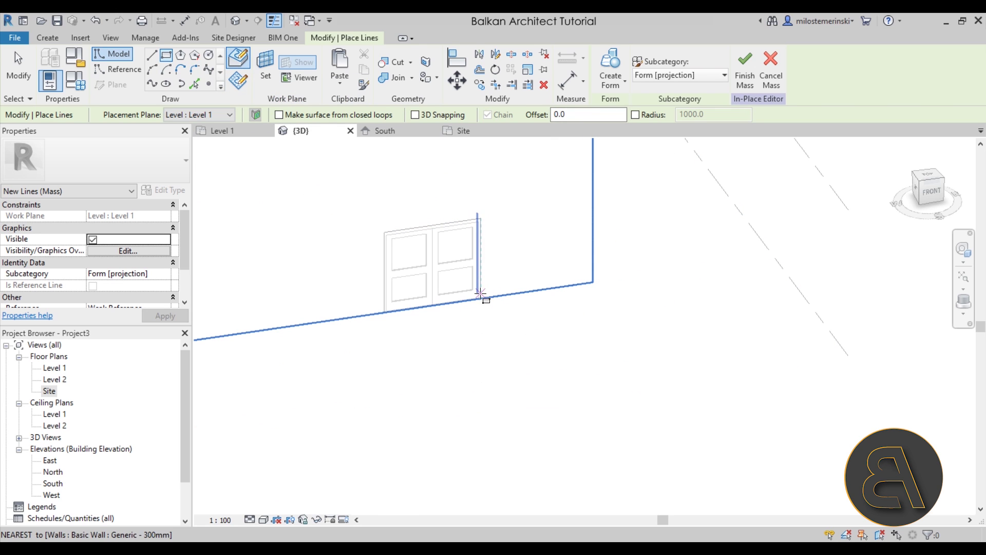
left_click(387, 229)
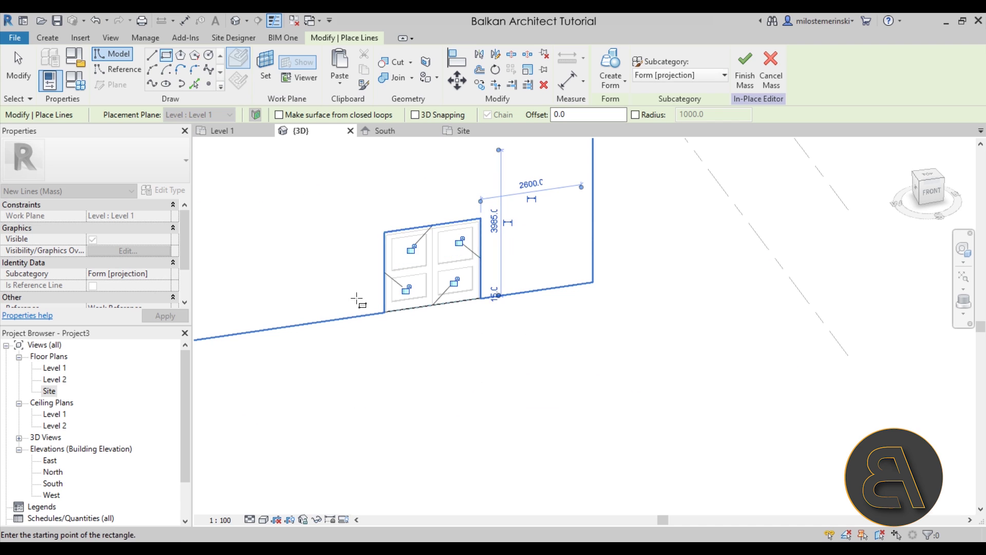
left_click(610, 72)
Try to move the door box's outer face toward the wall, and undo the move.
middle_click_drag(446, 324, 512, 286, "shift")
left_click_drag(511, 286, 339, 268)
key("ctrl+z")
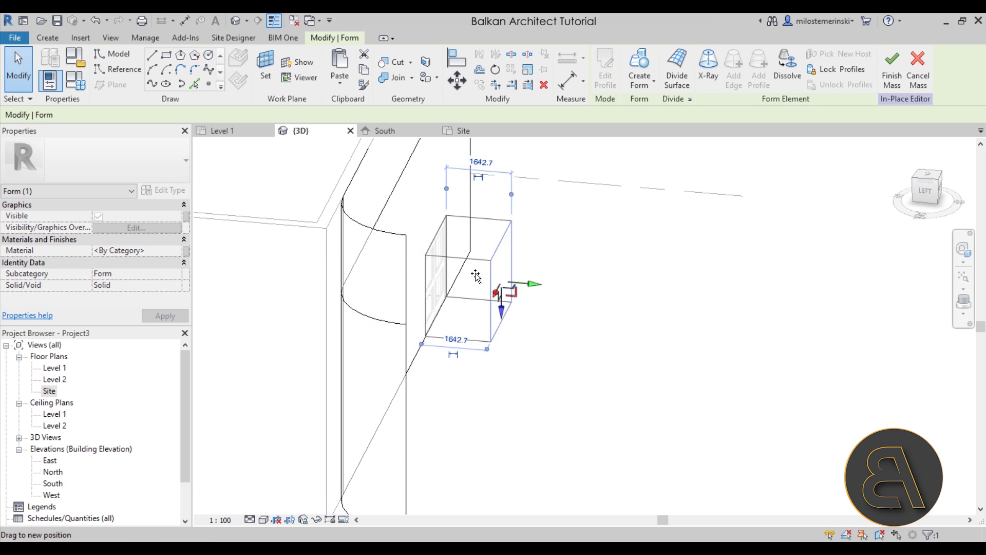
Select the door box's rear face and pull it about 1324 mm back through the front wall.
left_click(515, 313)
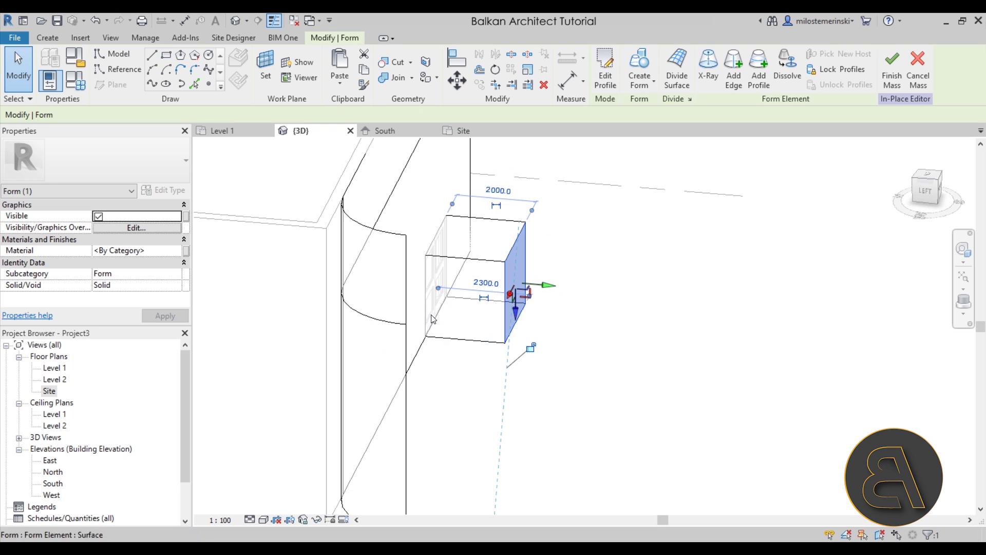
key("Tab")
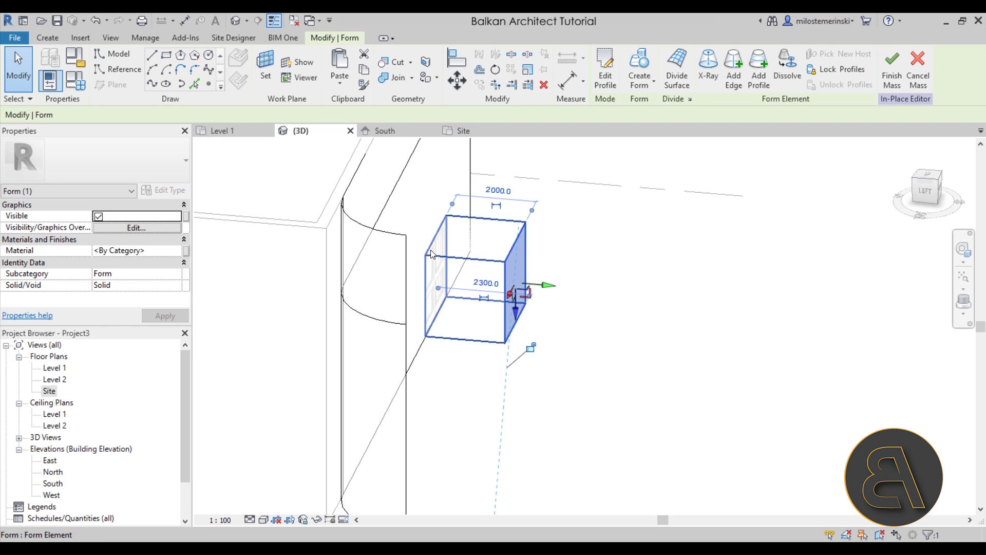
key("Tab")
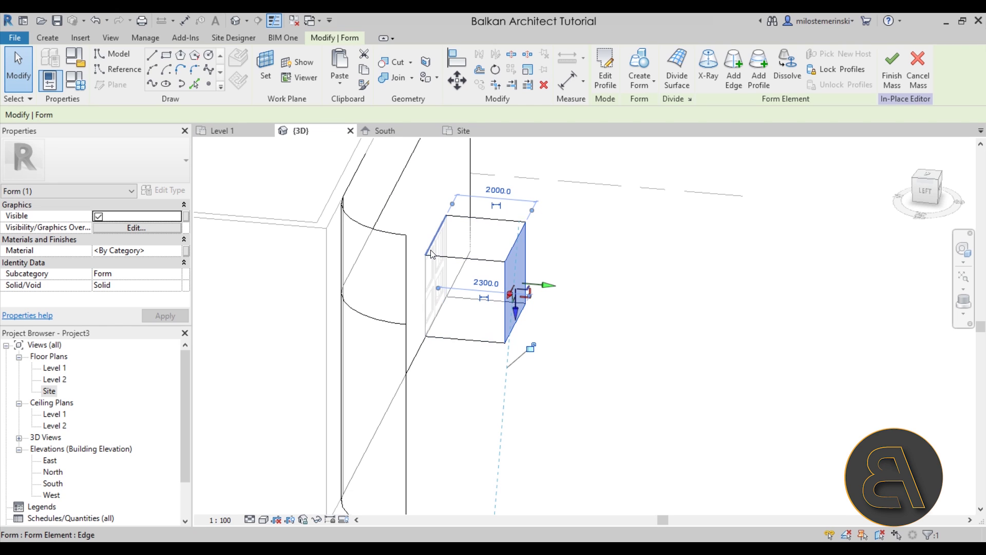
key("Tab")
key("Tab")
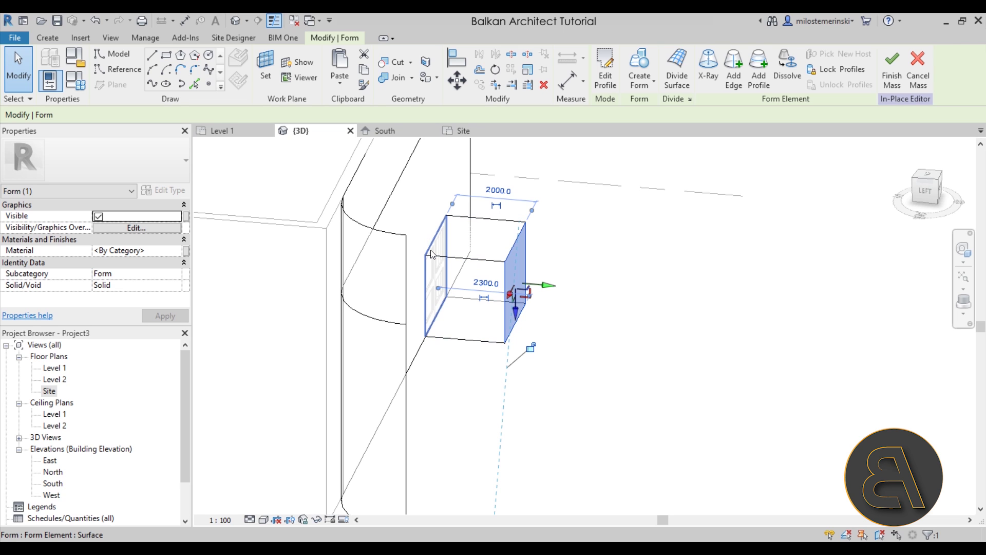
left_click(432, 254)
mouse_move(395, 271)
left_mouse_down()
mouse_move(360, 268)
mouse_move(381, 270)
left_mouse_up()
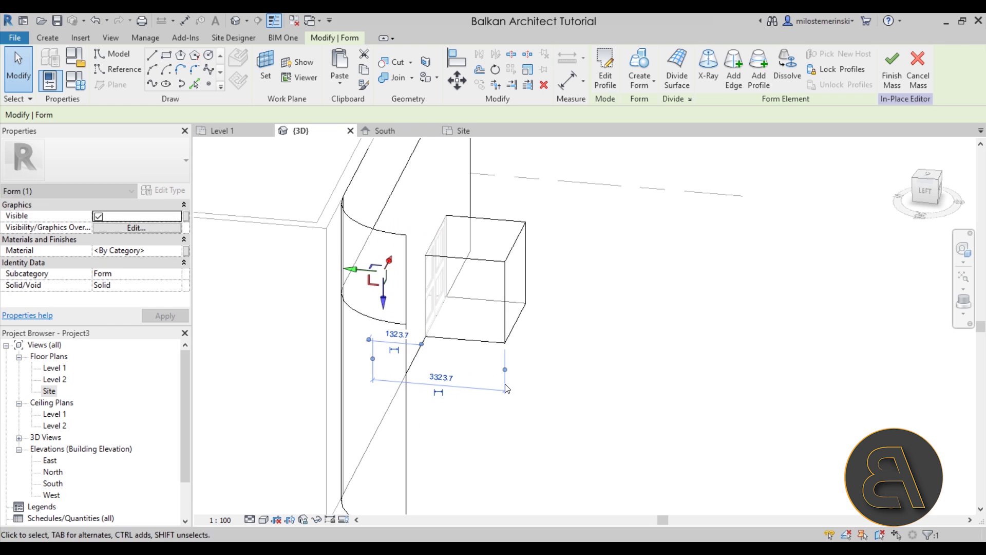
middle_click_drag(504, 383, 533, 396, "shift")
left_click(533, 396)
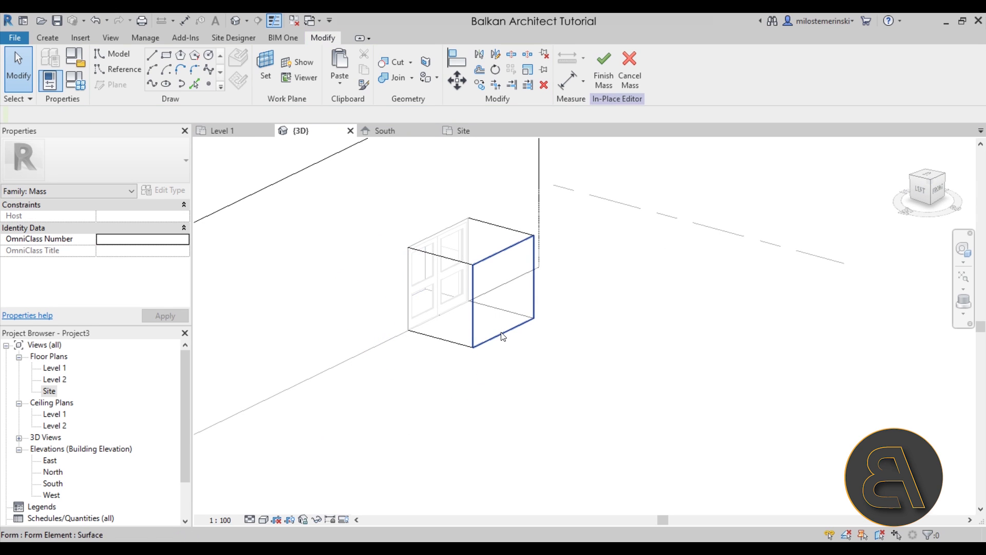
Select the whole box form at the door and change it from Solid to Void.
key("Tab")
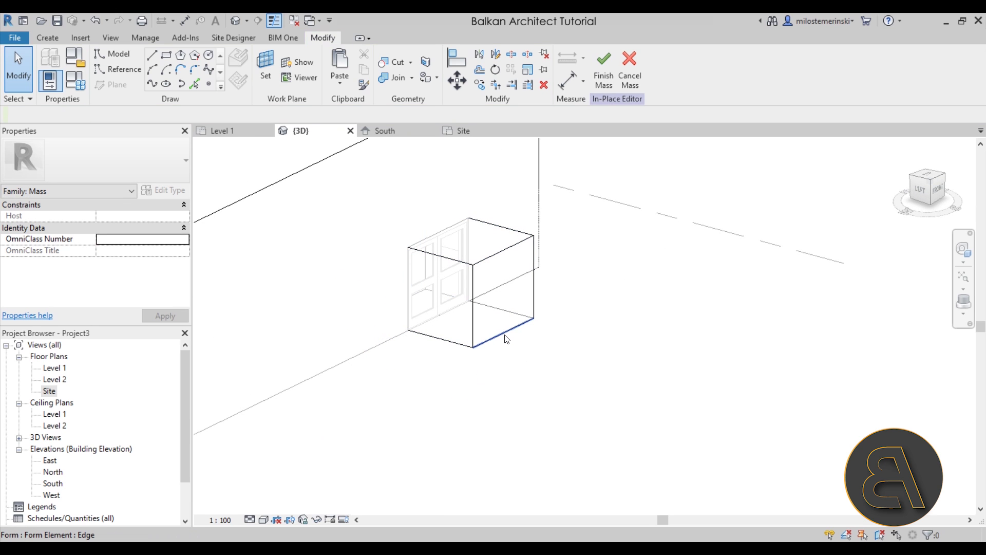
key("Tab")
left_click(506, 339)
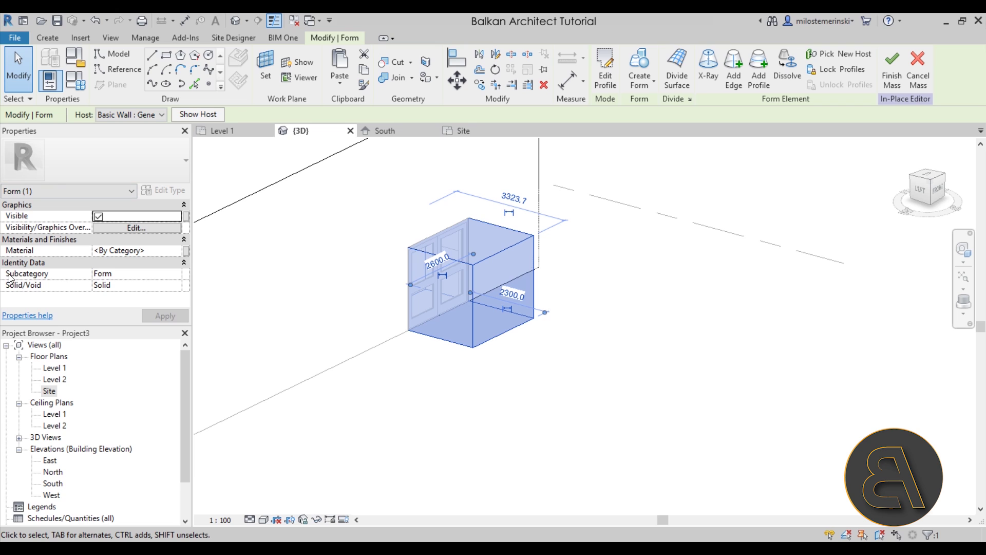
left_click(174, 276)
left_click(177, 276)
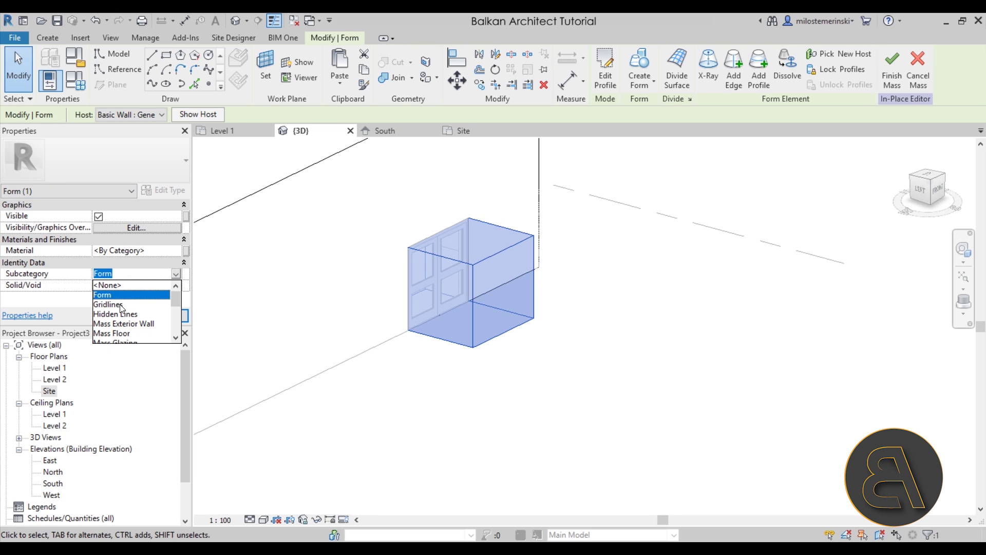
left_click(179, 276)
left_click(176, 287)
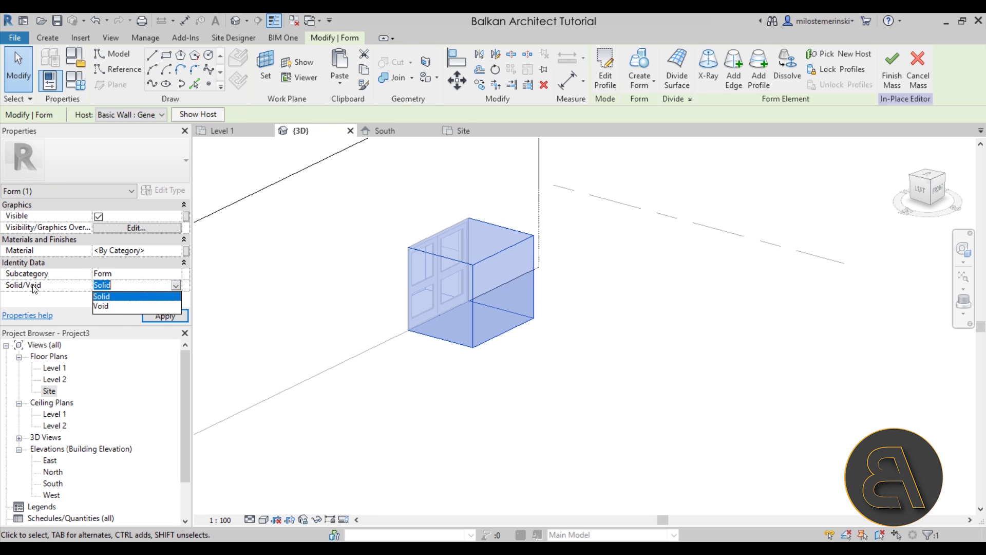
left_click(133, 306)
left_click(156, 316)
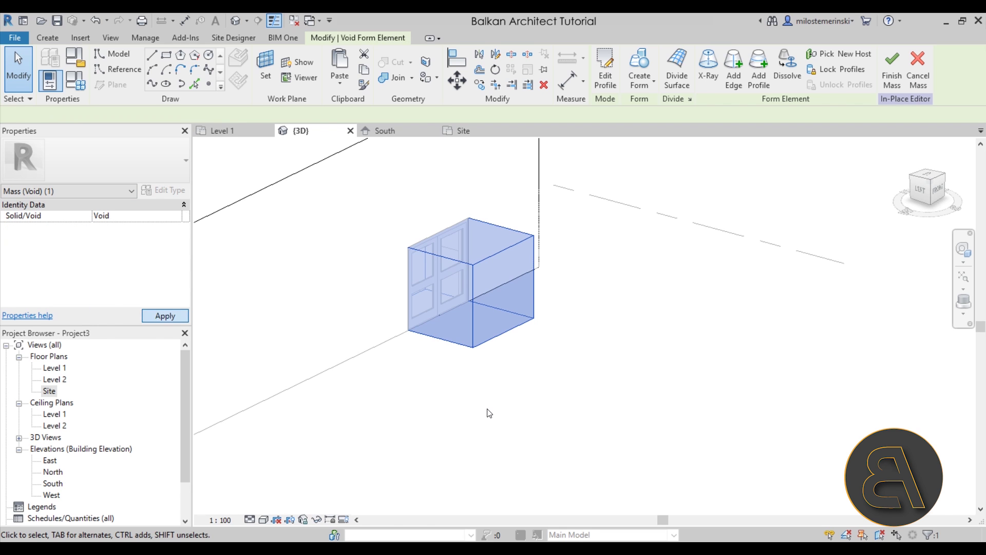
left_click(491, 410)
Cut the facade form with the void box to open it around the door.
middle_click_drag(531, 429, 268, 203, "shift")
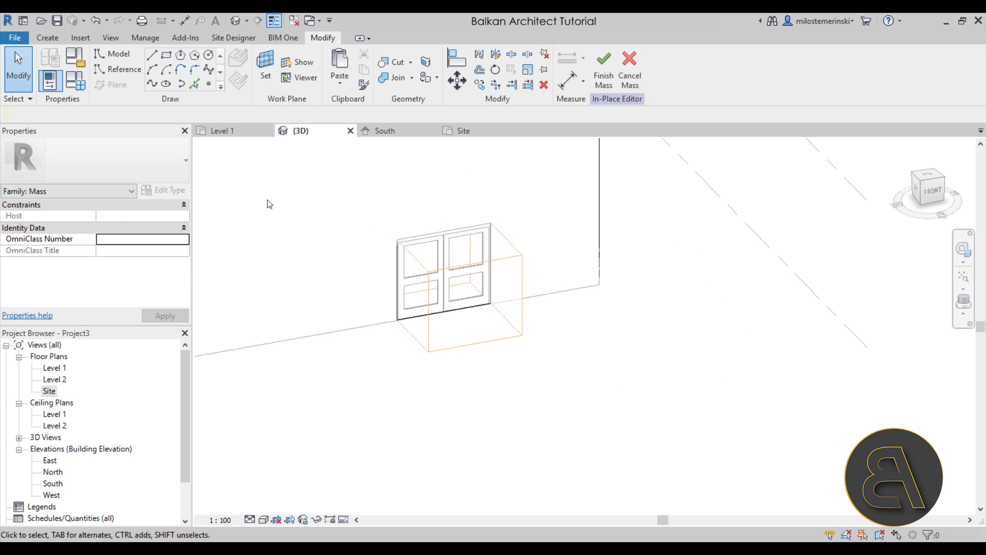
left_click(390, 62)
left_click(599, 252)
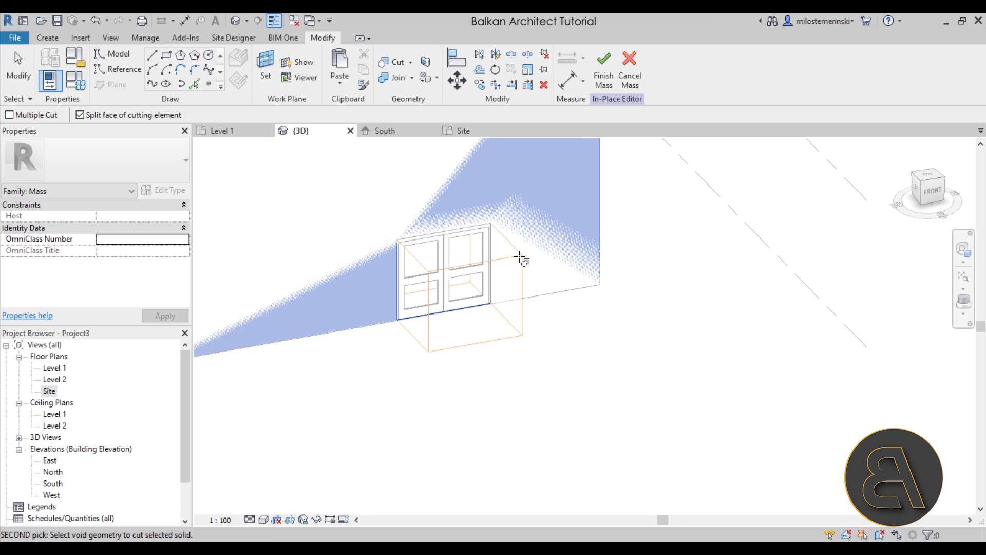
left_click(498, 338)
key("Escape")
scroll(500, 357, "down", 3)
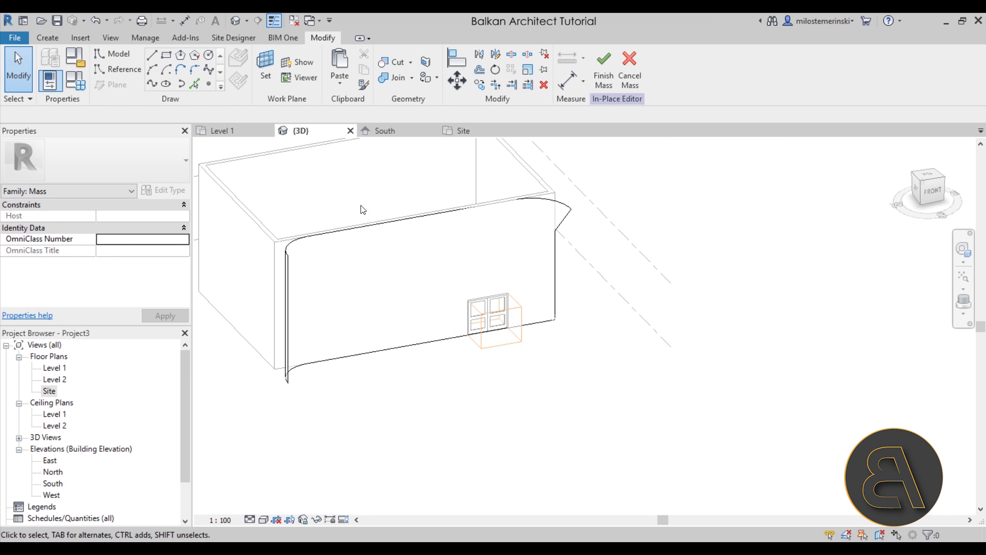
Finish the in-place mass of the peeled facade.
left_click(363, 234)
mouse_move(514, 273)
middle_mouse_down("shift")
mouse_move(528, 286)
mouse_move(433, 233)
mouse_move(589, 368)
middle_mouse_up("shift")
left_click(600, 385)
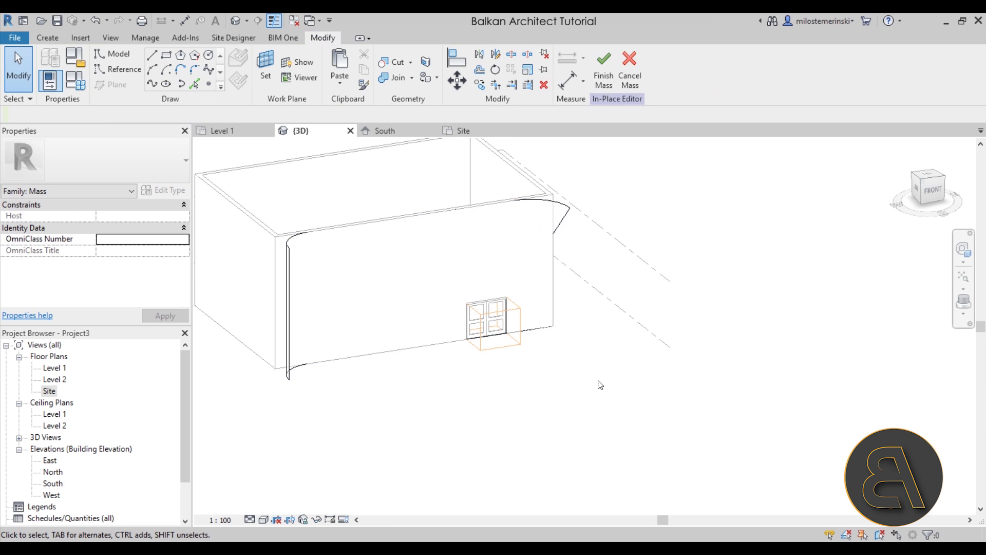
left_click(598, 82)
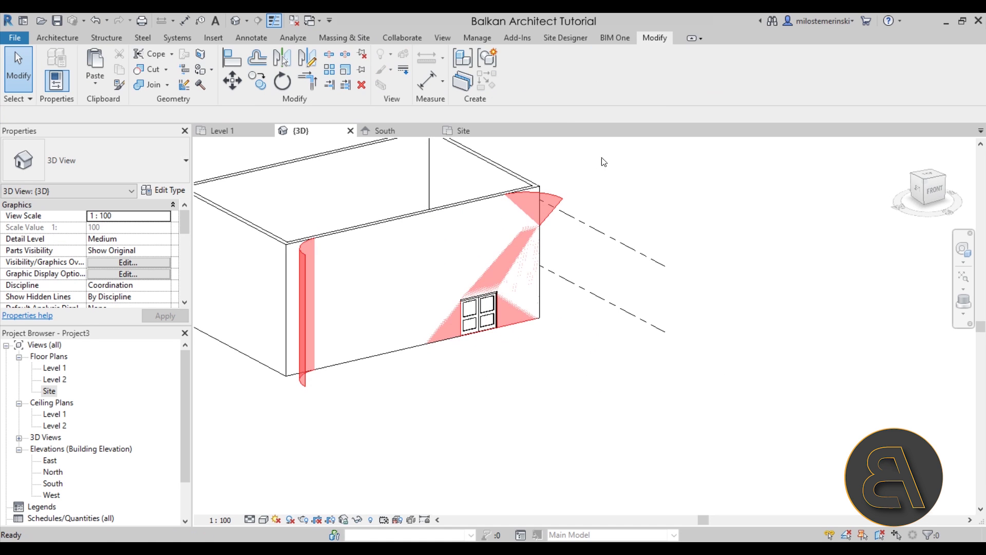
left_click(540, 205)
mouse_move(464, 399)
middle_mouse_down("shift")
mouse_move(556, 347)
mouse_move(583, 388)
mouse_move(445, 449)
mouse_move(472, 444)
mouse_move(452, 370)
mouse_move(462, 387)
middle_mouse_up("shift")
left_click(462, 386)
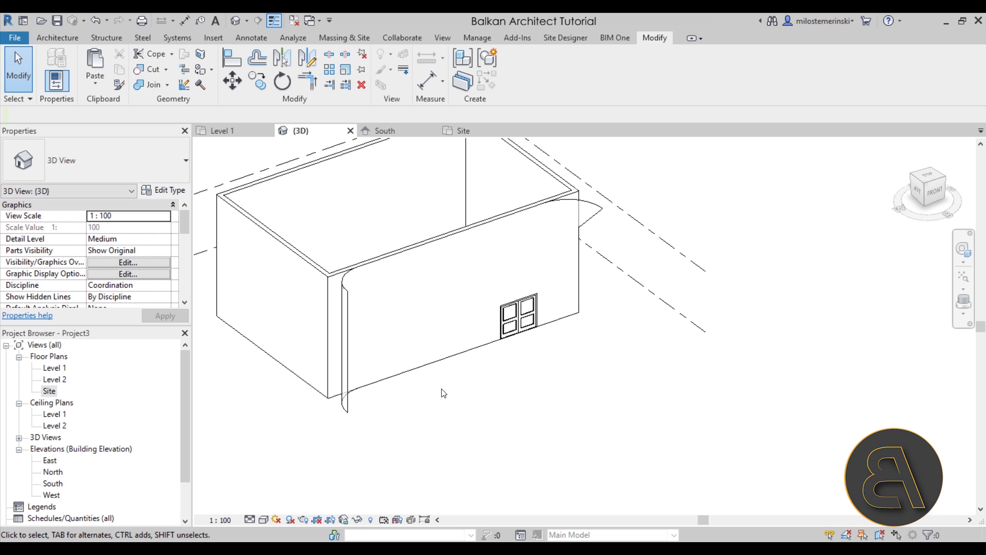
Start the Wall command and choose the Basic Wall type Generic - 90mm Brick.
left_click(57, 39)
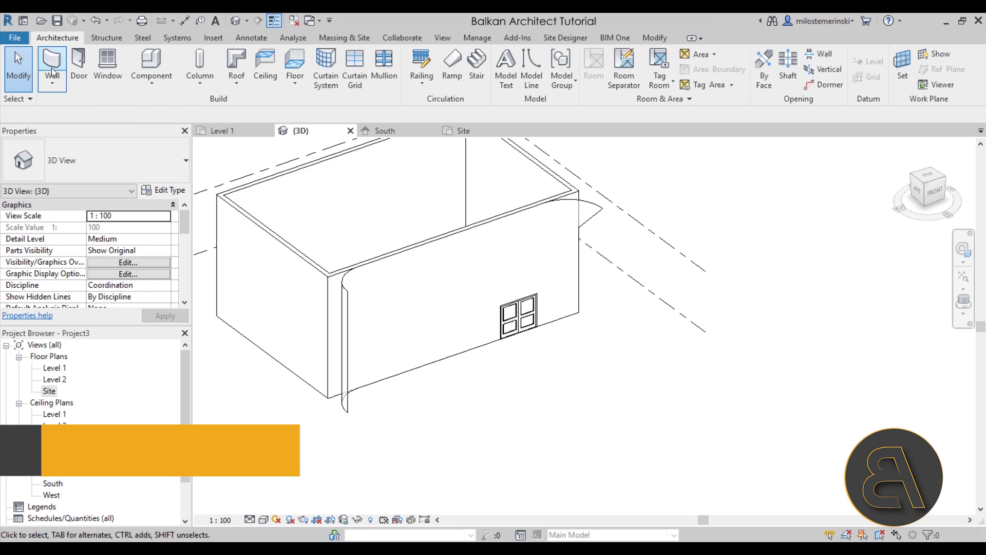
left_click(54, 60)
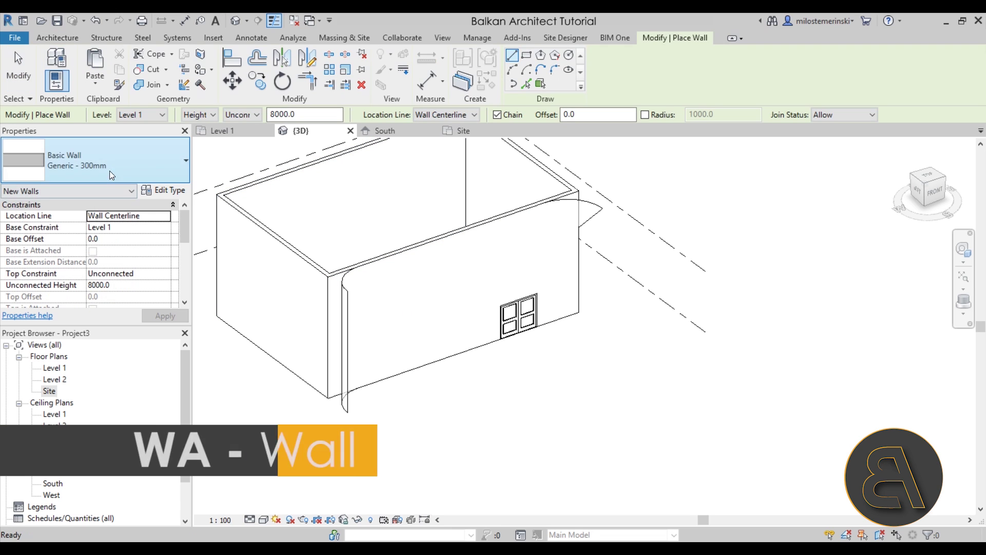
left_click(106, 165)
scroll(84, 311, "up", 4)
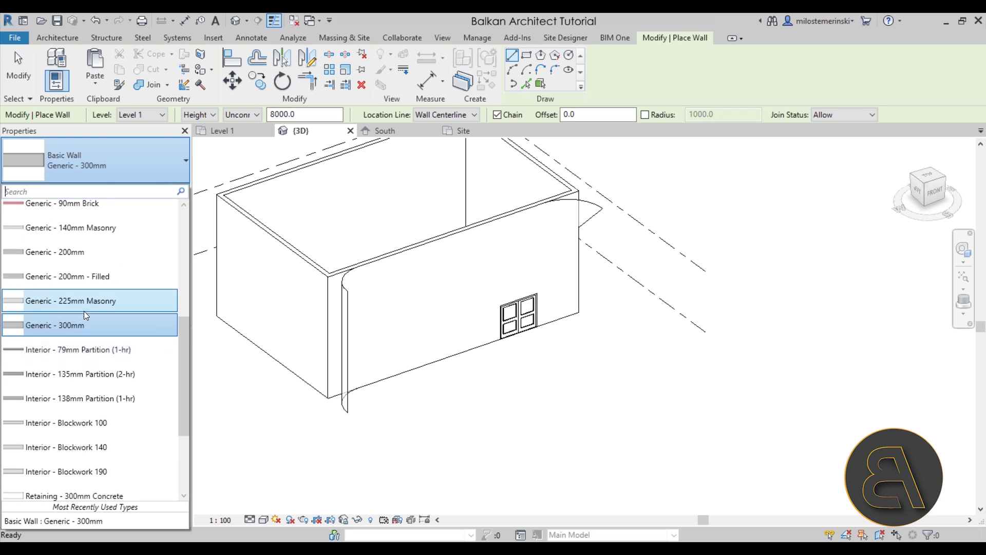
scroll(84, 311, "down", 3)
scroll(84, 311, "up", 2)
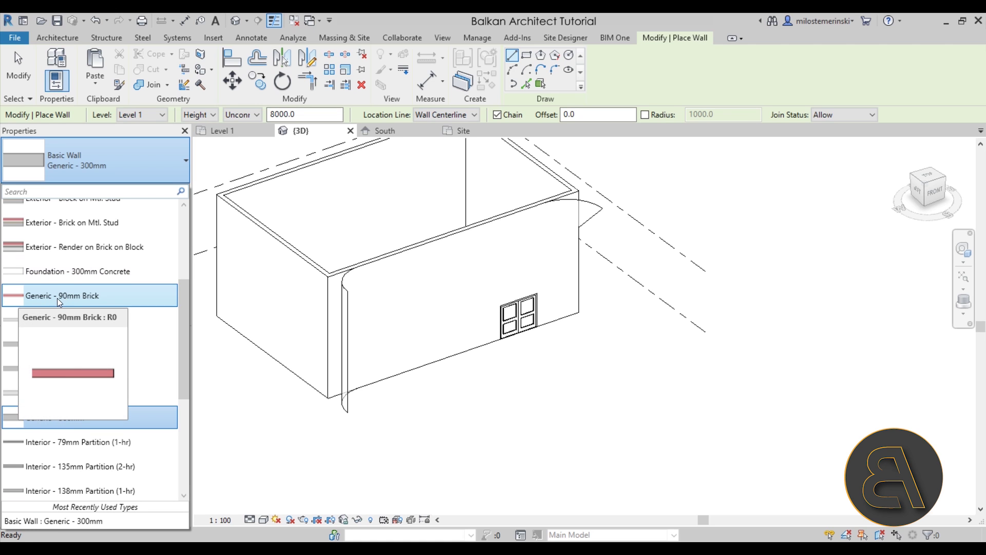
left_click(57, 298)
Review the layer structure of the Generic - 90mm Brick wall type and close its type properties.
left_click(155, 191)
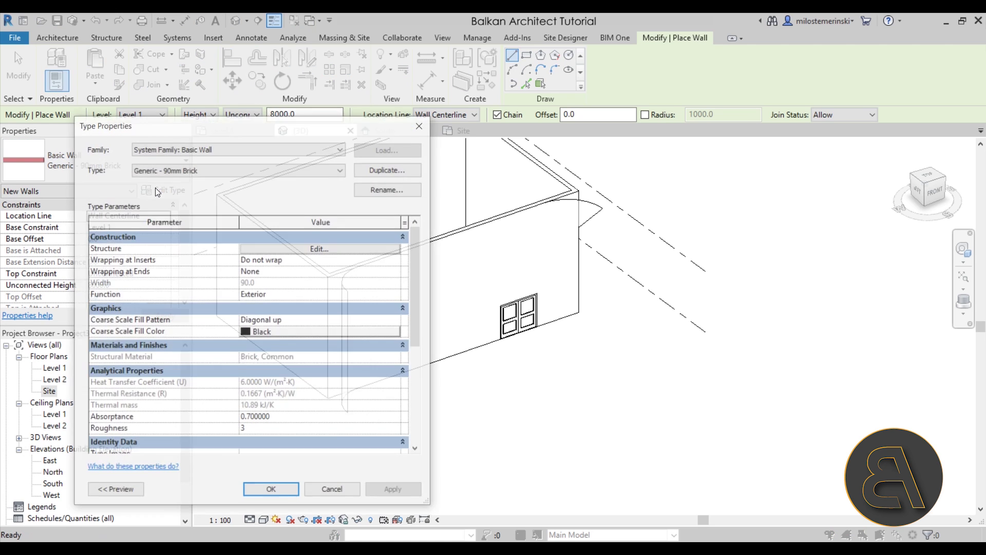
left_click(265, 262)
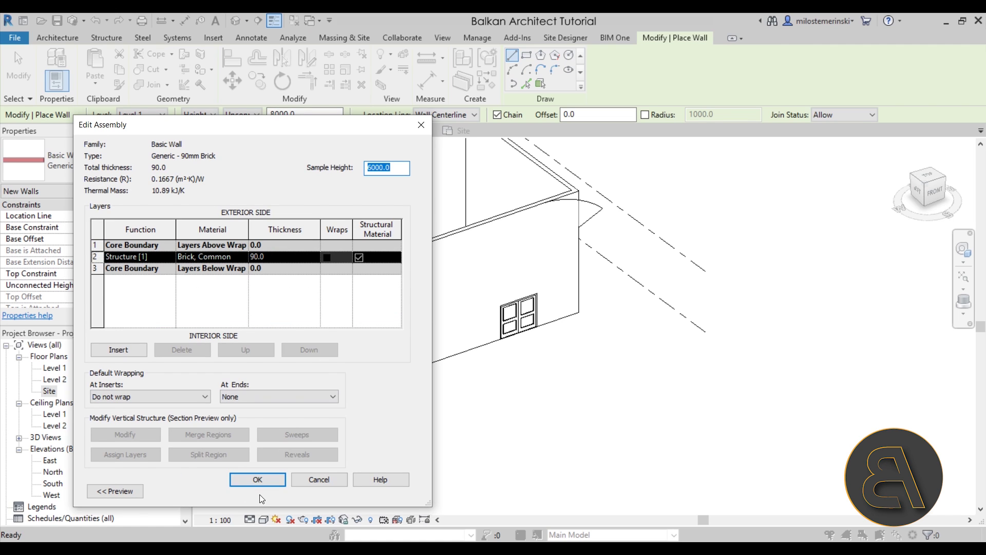
left_click(249, 478)
left_click(256, 492)
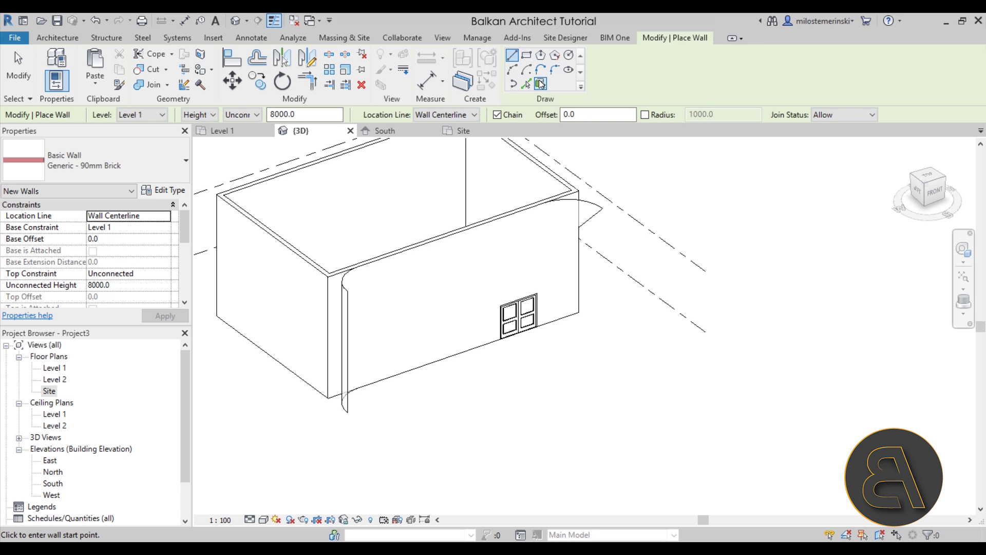
Place Generic - 90mm Brick walls with Pick Faces on the peeled corner faces and the main flat face of the facade mass.
left_click(541, 84)
left_click(593, 210)
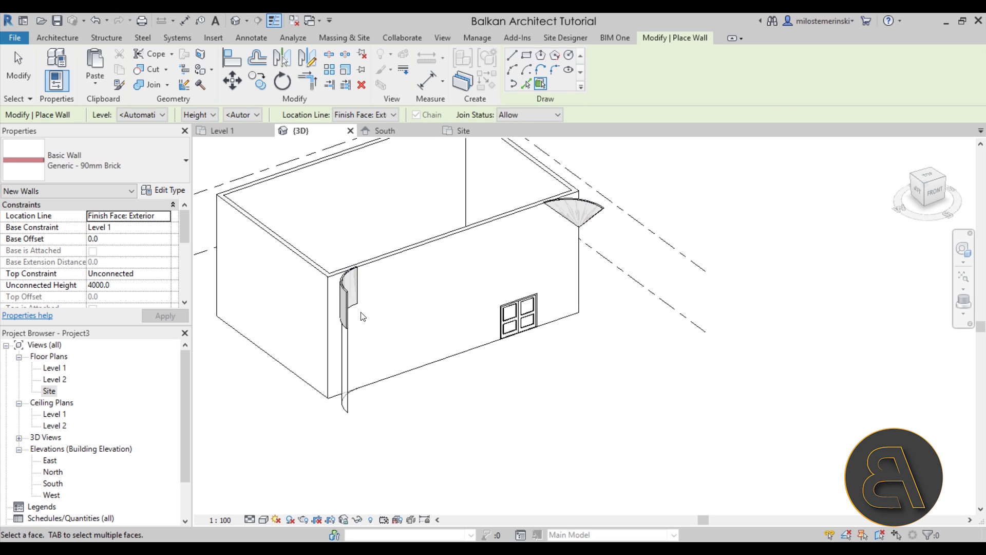
left_click(100, 21)
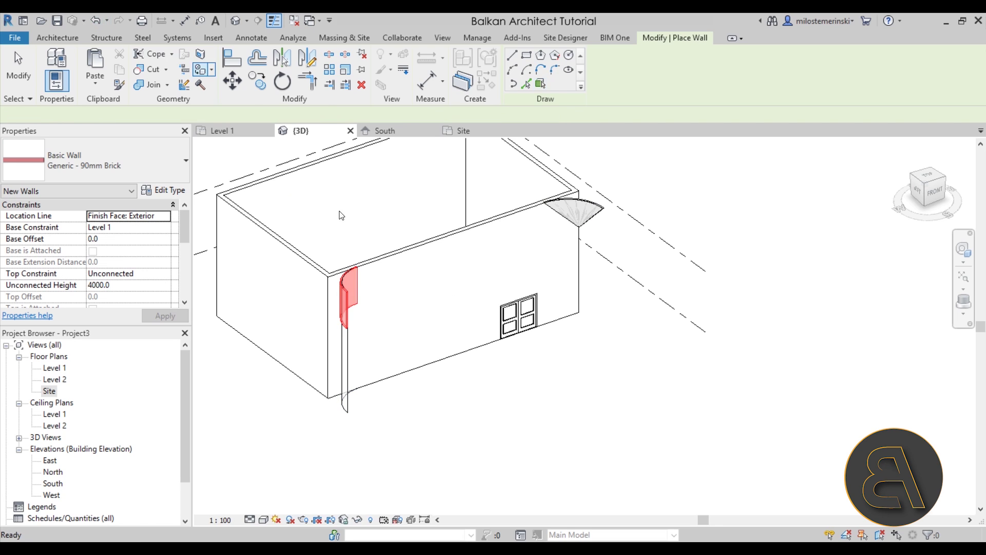
left_click(383, 385)
scroll(402, 282, "up", 3)
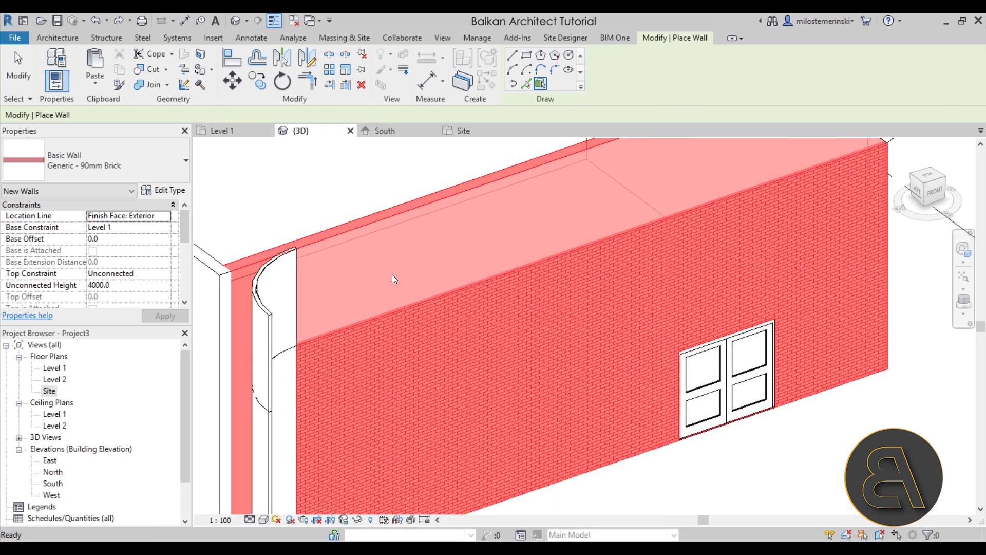
key("Escape")
key("Escape")
Flip the orientation of the flat brick facade wall in the Level 1 floor plan.
scroll(393, 278, "down", 3)
middle_click_drag(400, 288, 454, 310, "shift")
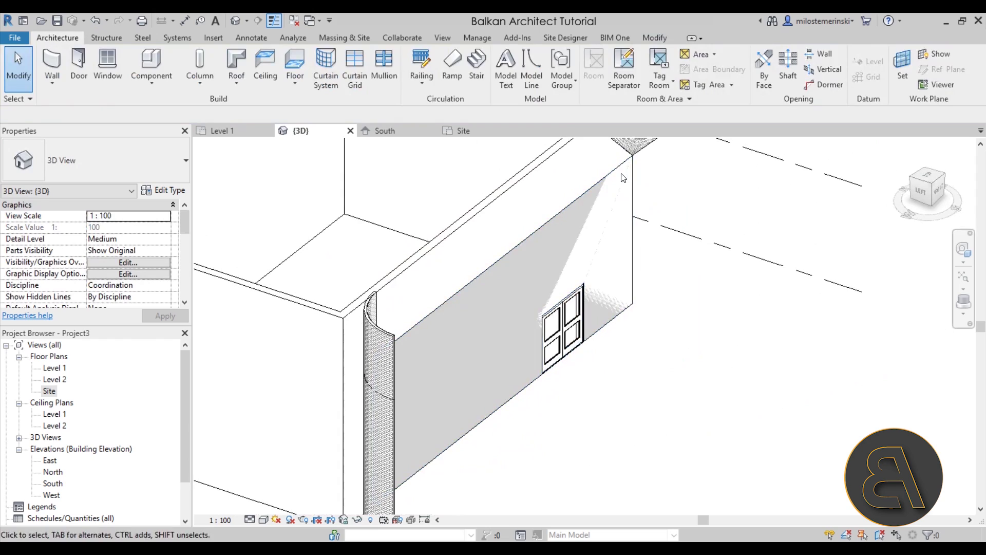
left_click(619, 262)
middle_click_drag(639, 349, 576, 398, "shift")
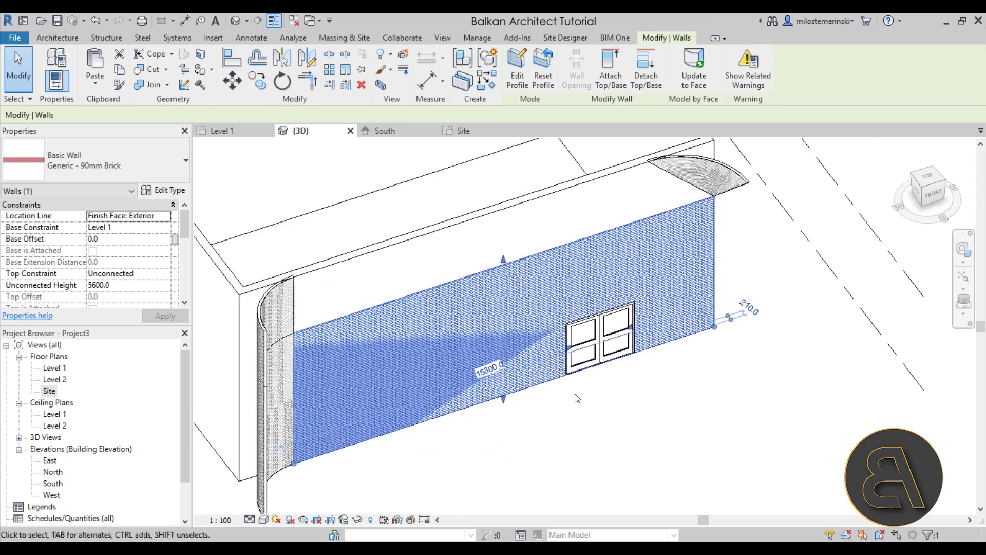
double_click(56, 368)
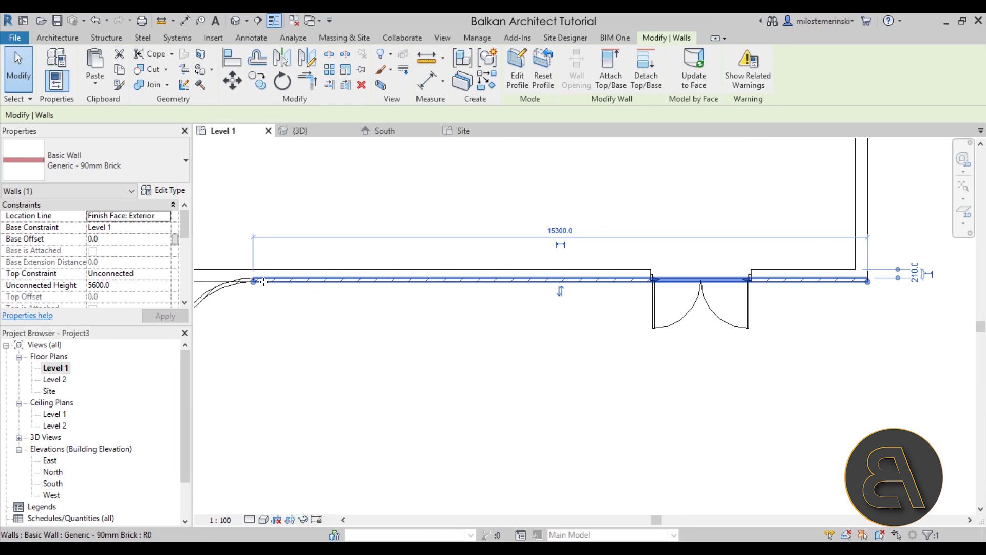
scroll(495, 294, "up", 1)
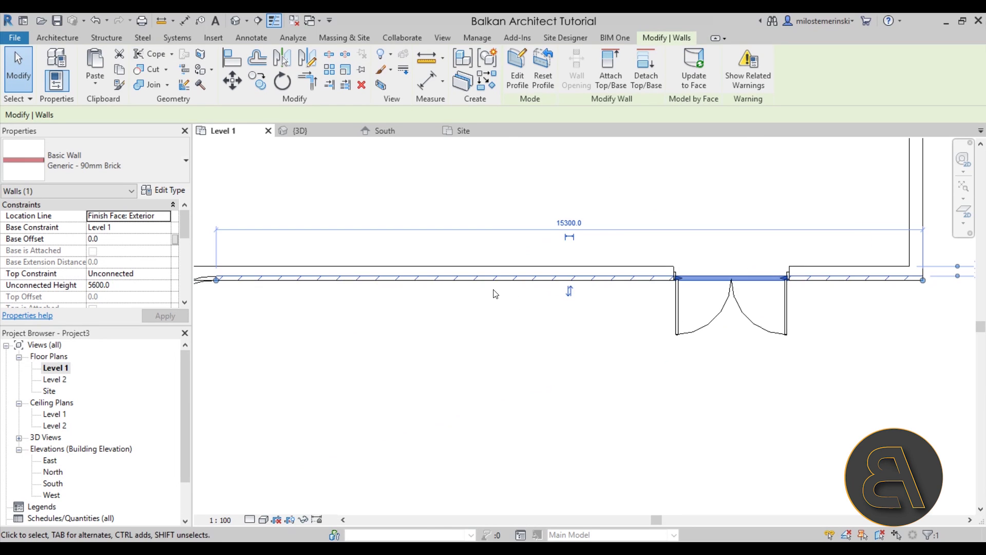
left_click(569, 295)
left_click(558, 351)
scroll(557, 351, "down", 2)
middle_click_drag(557, 351, 697, 312)
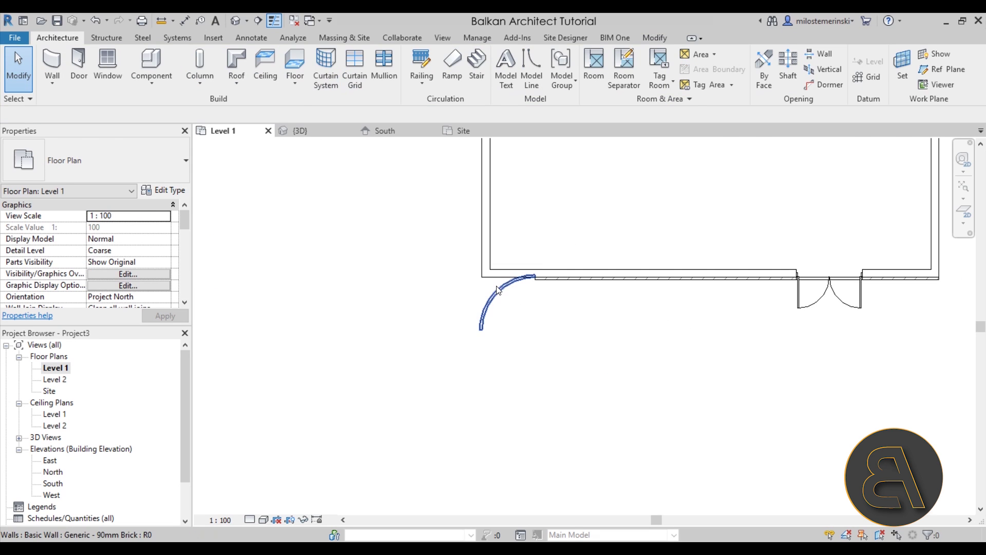
Flip the orientation of the curved brick wall at the building's corner in the Level 1 floor plan.
left_click(495, 290)
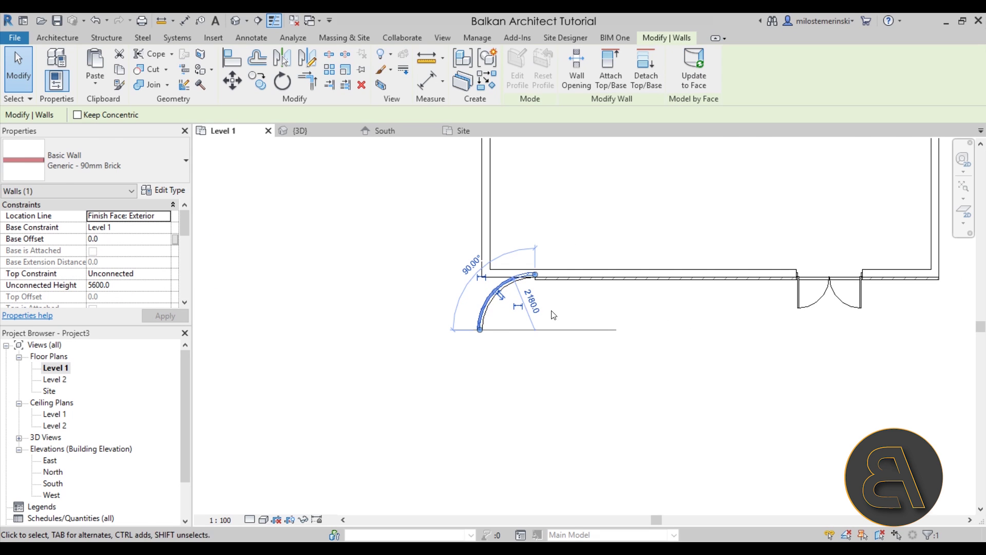
scroll(511, 296, "up", 3)
key("Escape")
left_click(488, 277)
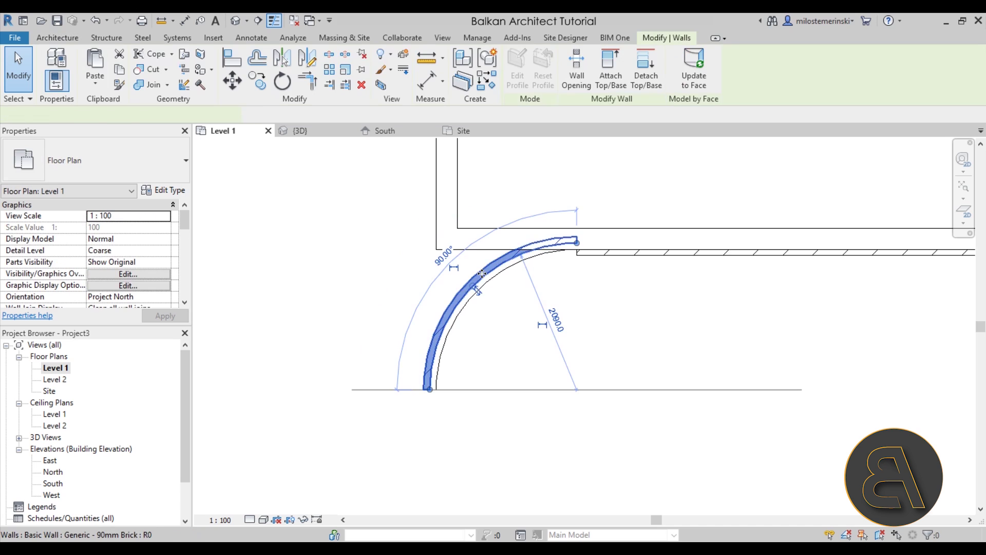
left_click(484, 300)
left_click(502, 325)
middle_click_drag(502, 326, 465, 299)
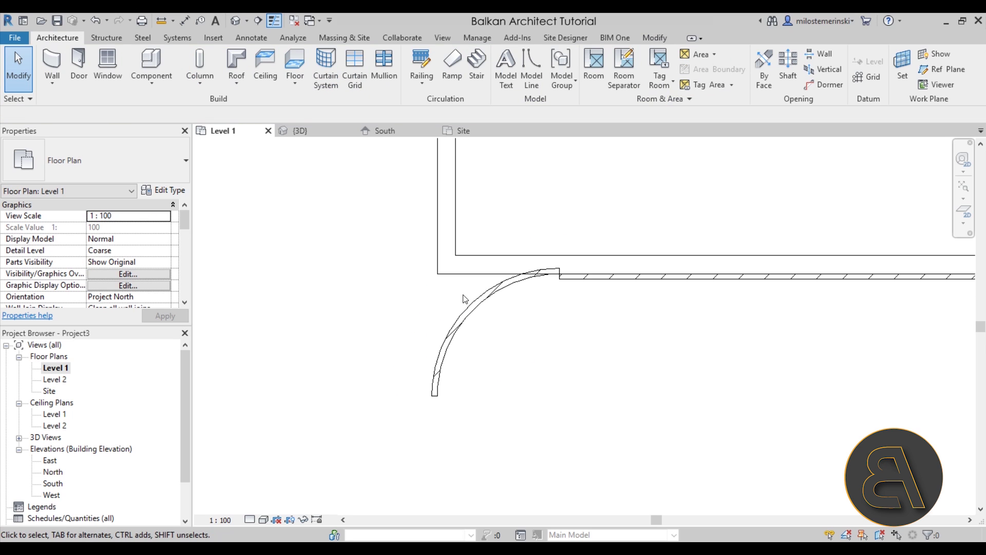
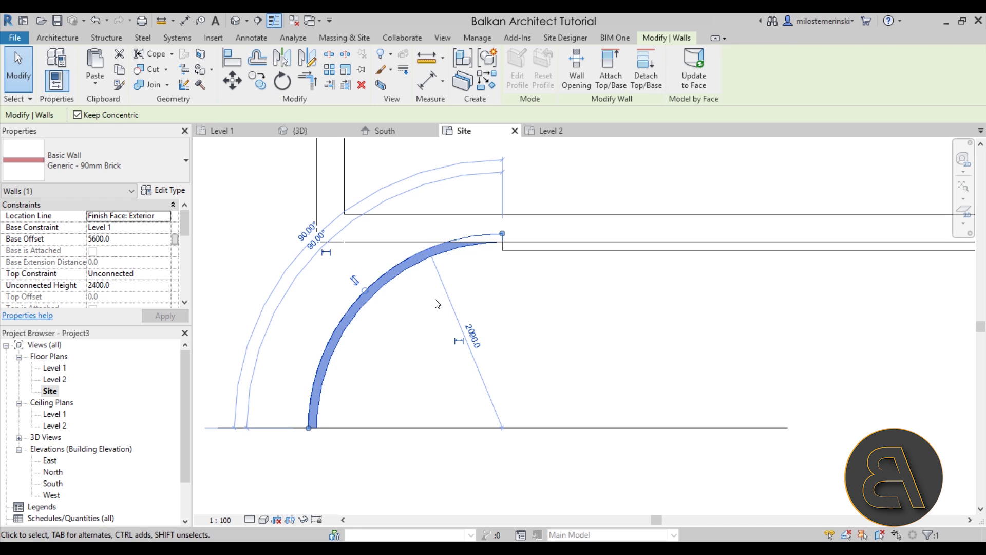
Place brick walls with Pick Faces on the remaining curved and upper faces of the facade mass in the 3D view.
left_click(234, 23)
middle_click_drag(406, 257, 430, 352, "shift")
scroll(452, 287, "up", 3)
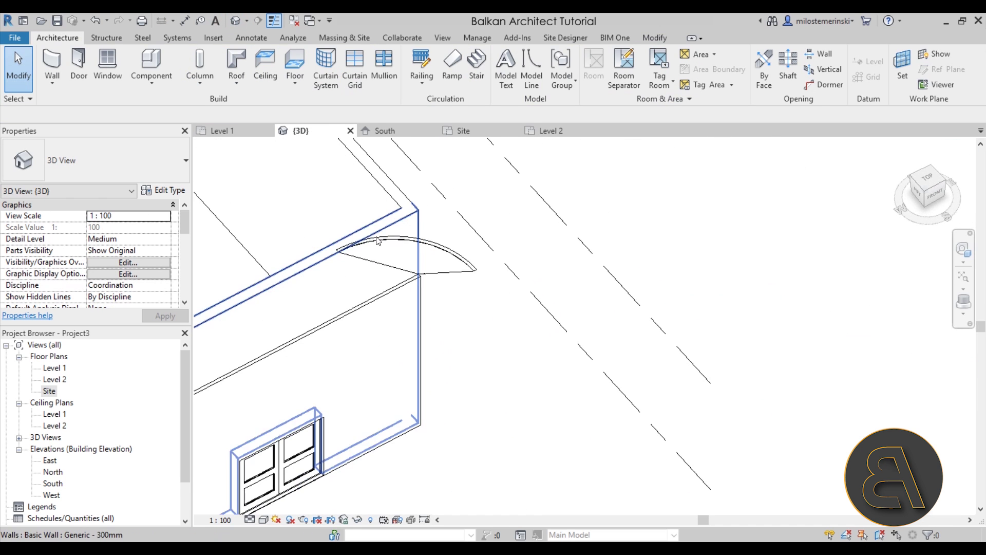
left_click(468, 261)
left_click(474, 252)
middle_click_drag(474, 252, 175, 137, "shift")
left_click(56, 51)
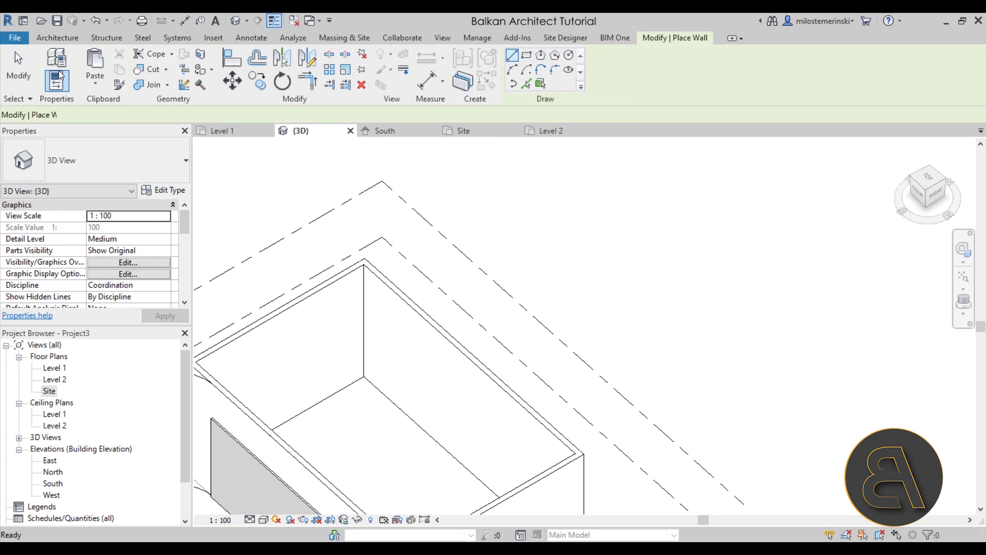
left_click(540, 84)
middle_click_drag(521, 204, 534, 327, "shift")
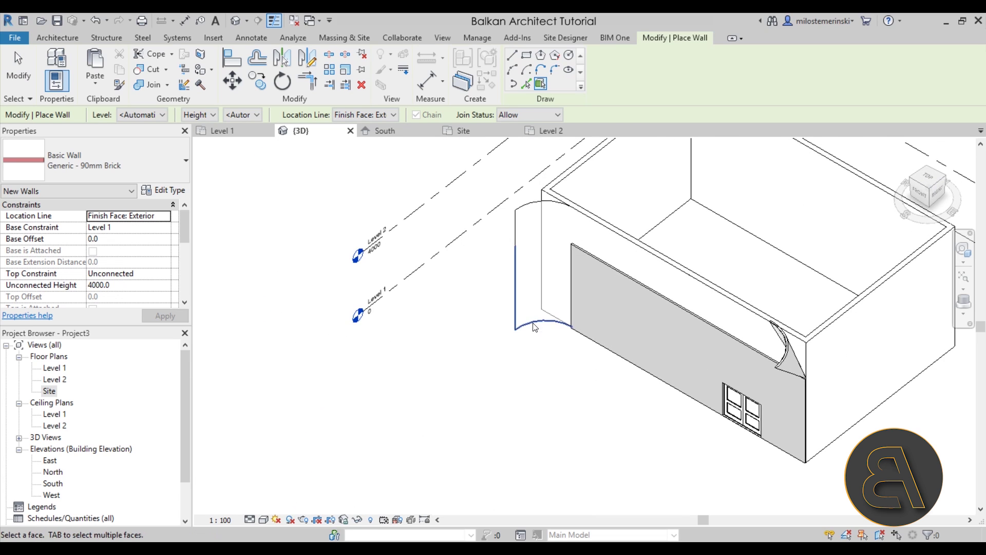
left_click(529, 212)
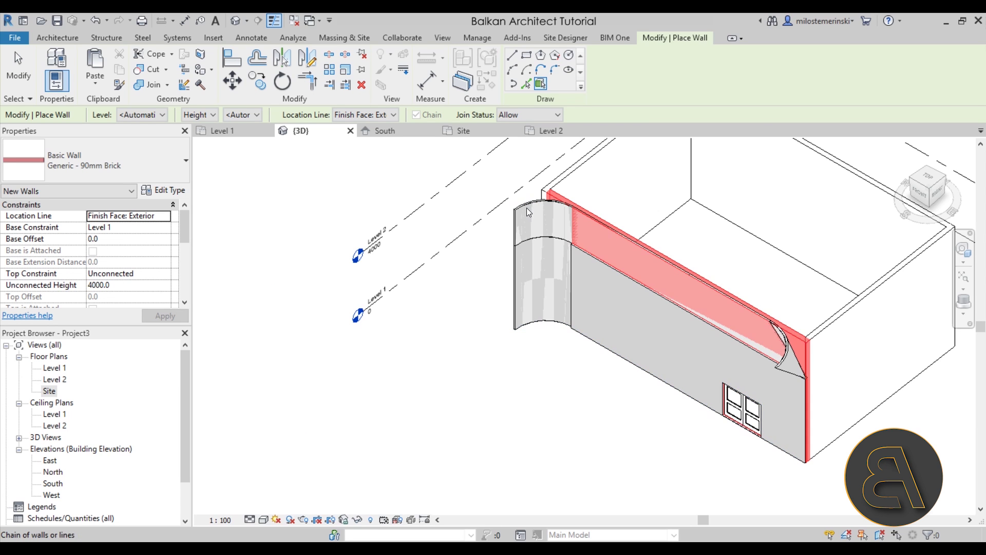
middle_click_drag(547, 324, 658, 321, "shift")
scroll(568, 233, "up", 5)
scroll(529, 247, "down", 3)
middle_click_drag(529, 247, 418, 315)
key("Escape")
Inspect the brick walls on the facade mass up close and from several angles.
left_click(416, 322)
left_click(418, 322)
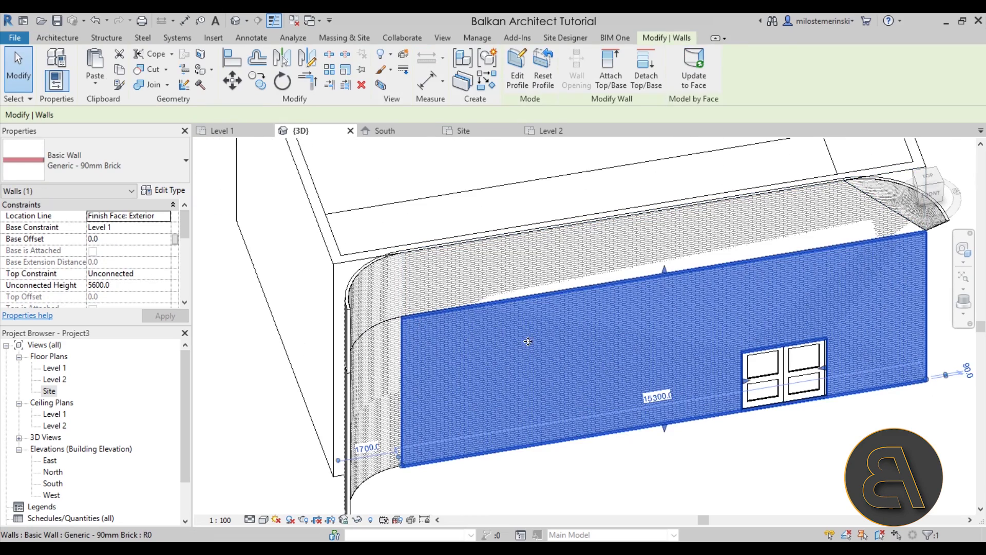
key("Escape")
middle_click_drag(542, 342, 447, 385)
scroll(701, 285, "up", 5)
scroll(612, 286, "down", 5)
middle_click_drag(573, 269, 451, 214, "shift")
scroll(416, 291, "up", 5)
scroll(452, 214, "down", 3)
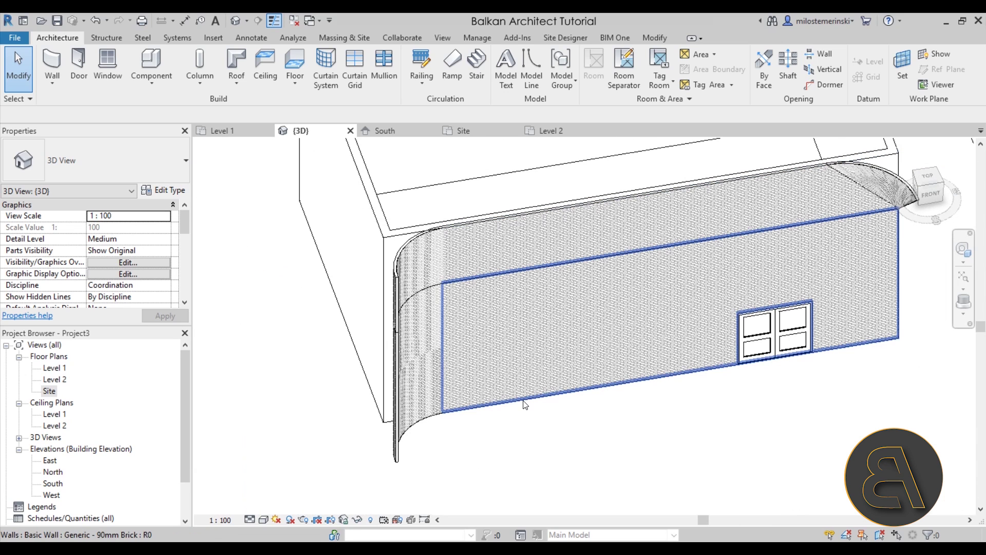
scroll(445, 374, "down", 4)
middle_click_drag(445, 375, 467, 368, "shift")
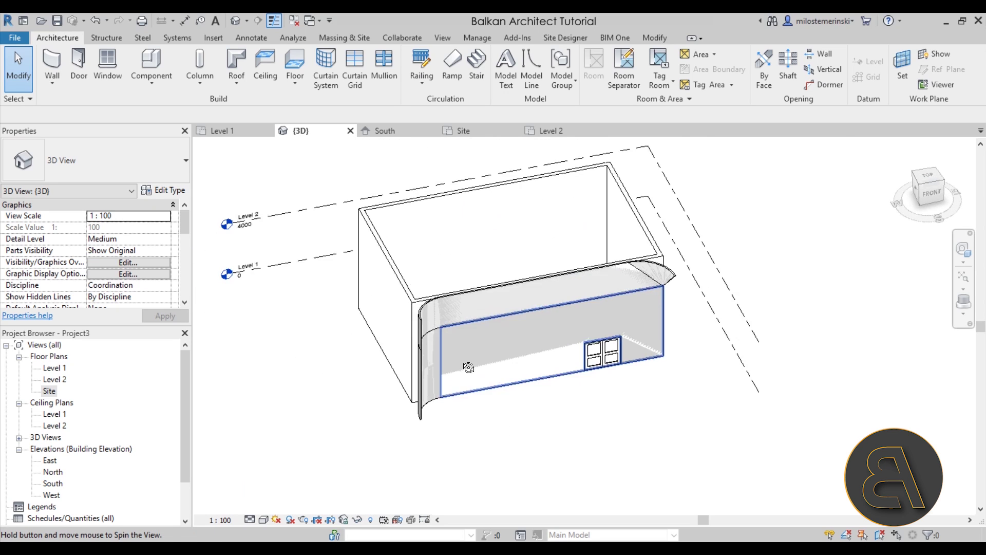
scroll(385, 308, "down", 2)
Move the facade mass and its brick walls, excluding the door and the building's 300 mm walls, 10 mm against the front wall on Level 1.
left_click_drag(373, 236, 612, 440)
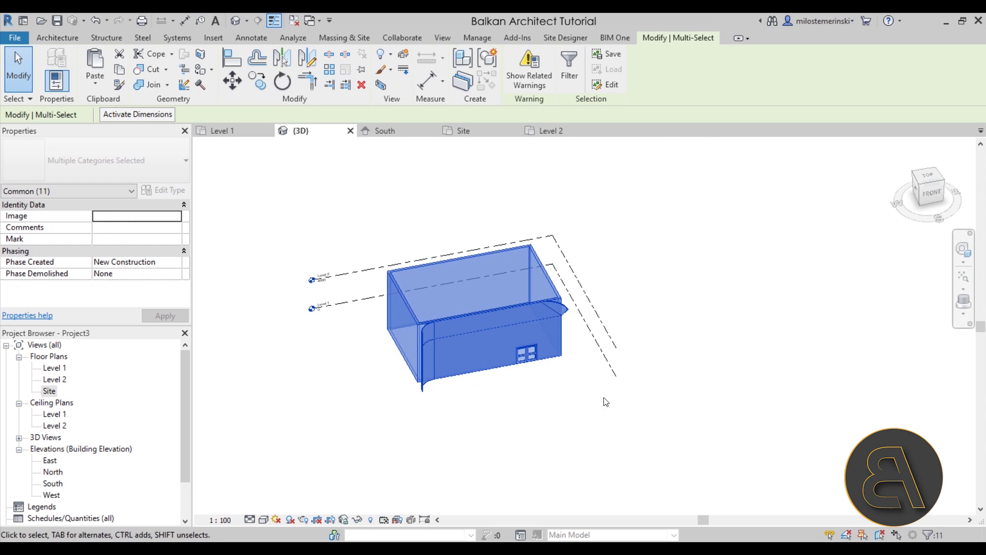
scroll(510, 306, "up", 3)
scroll(548, 323, "down", 2)
middle_click_drag(548, 323, 608, 323)
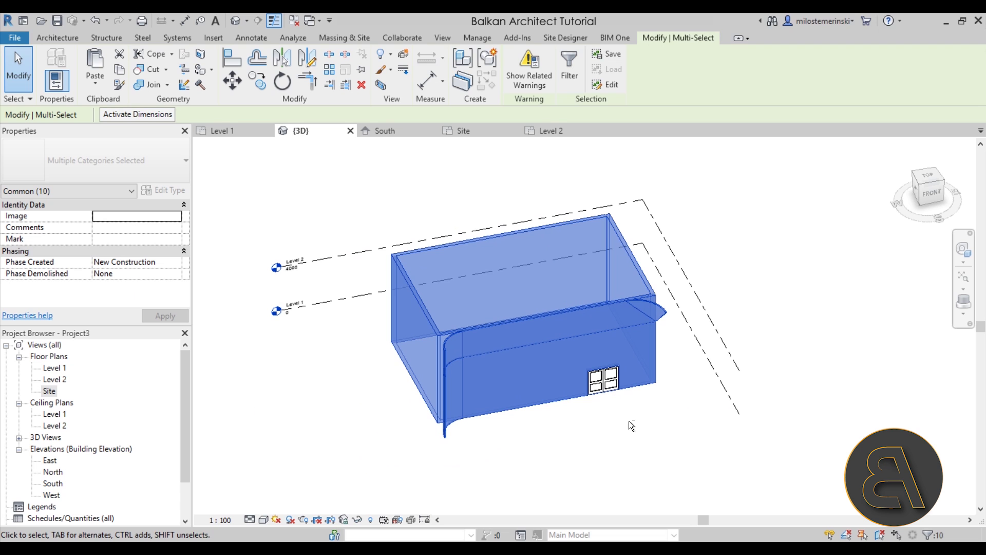
left_click(424, 319, "shift")
left_click(441, 250, "shift")
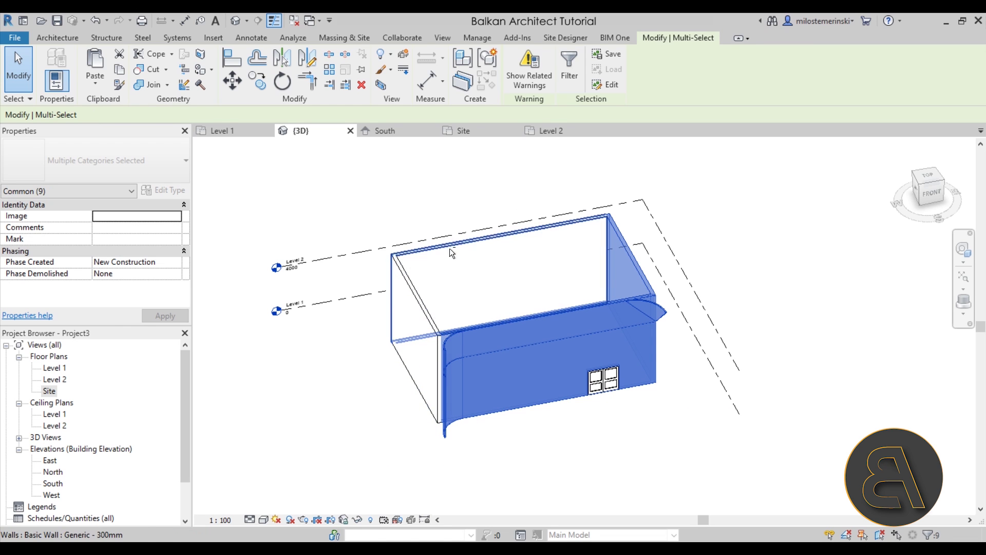
left_click(618, 240, "shift")
scroll(495, 304, "up", 4)
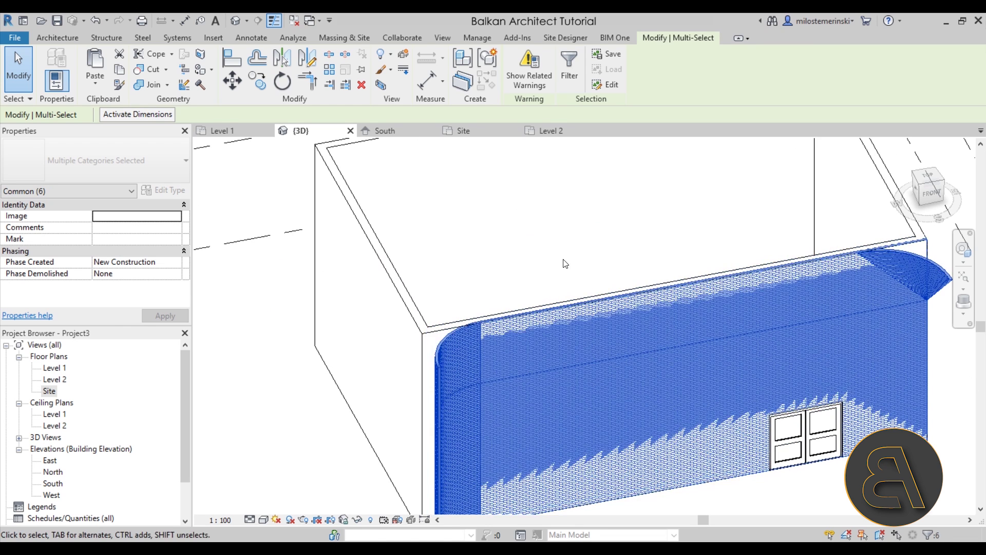
scroll(565, 264, "down", 5)
middle_click_drag(565, 264, 142, 397, "shift")
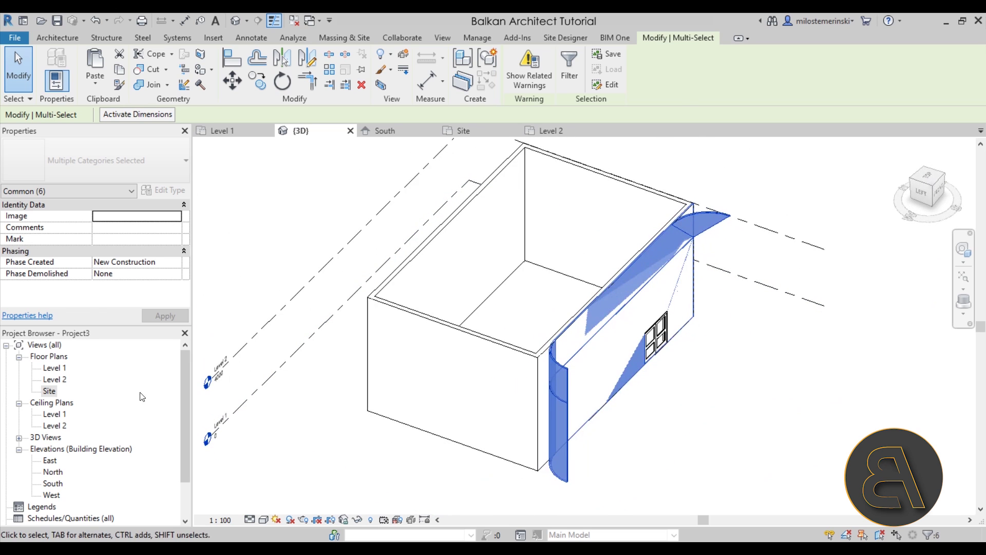
double_click(55, 368)
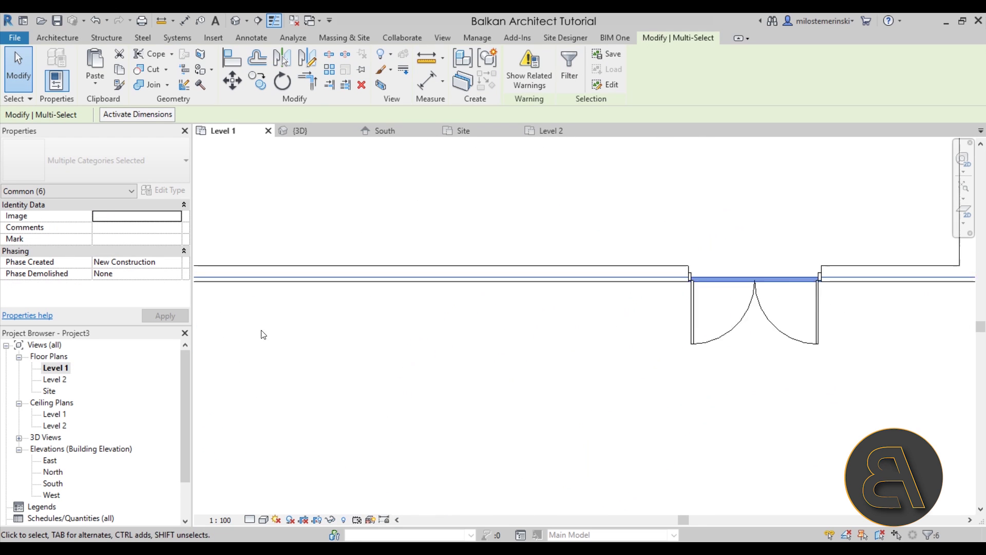
scroll(596, 291, "up", 5)
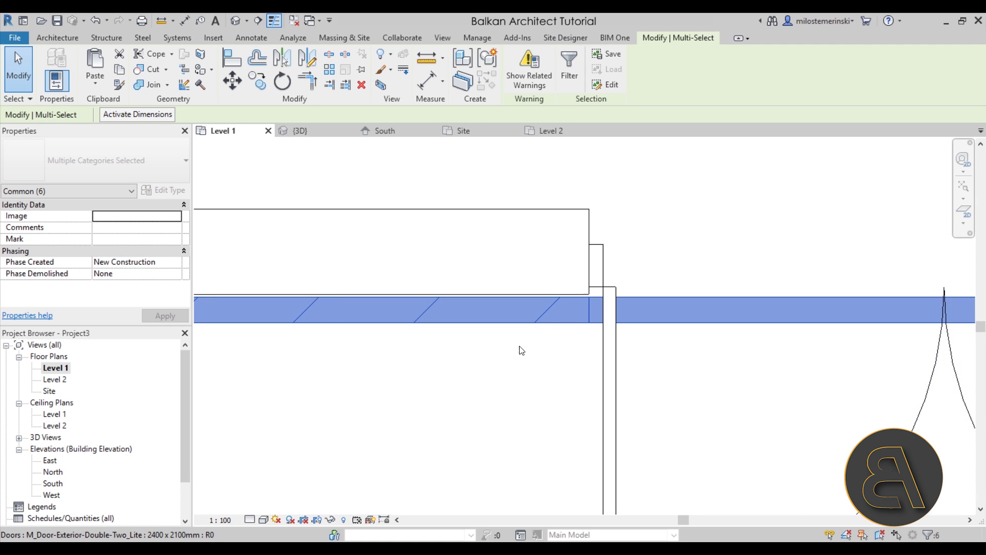
left_click(228, 82)
scroll(578, 302, "up", 3)
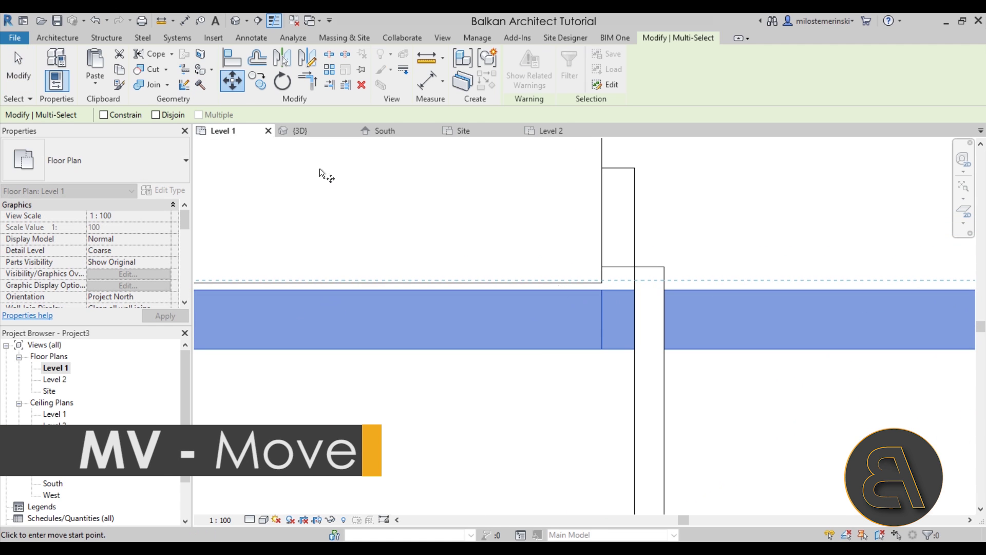
left_click(573, 290)
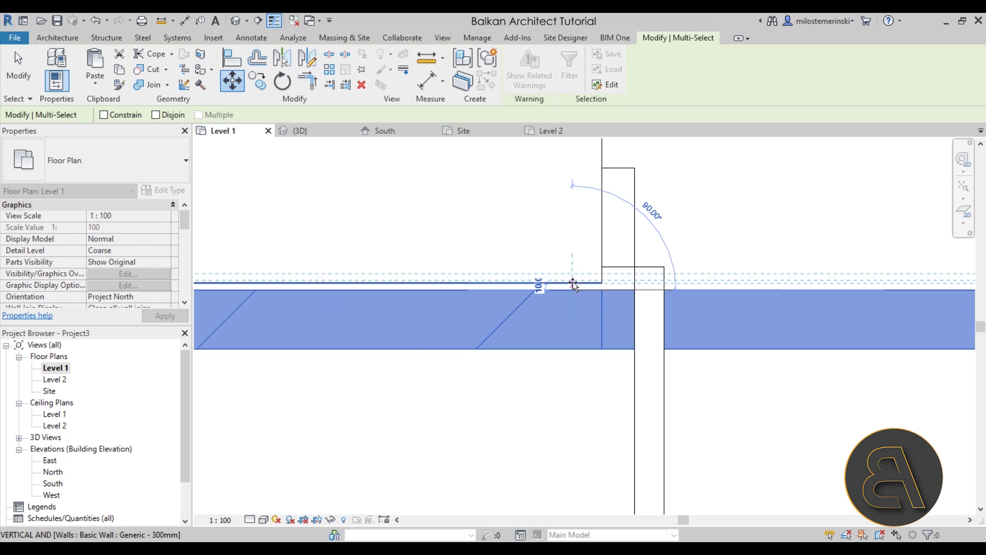
left_click(572, 282)
scroll(576, 278, "down", 5)
left_click(478, 314)
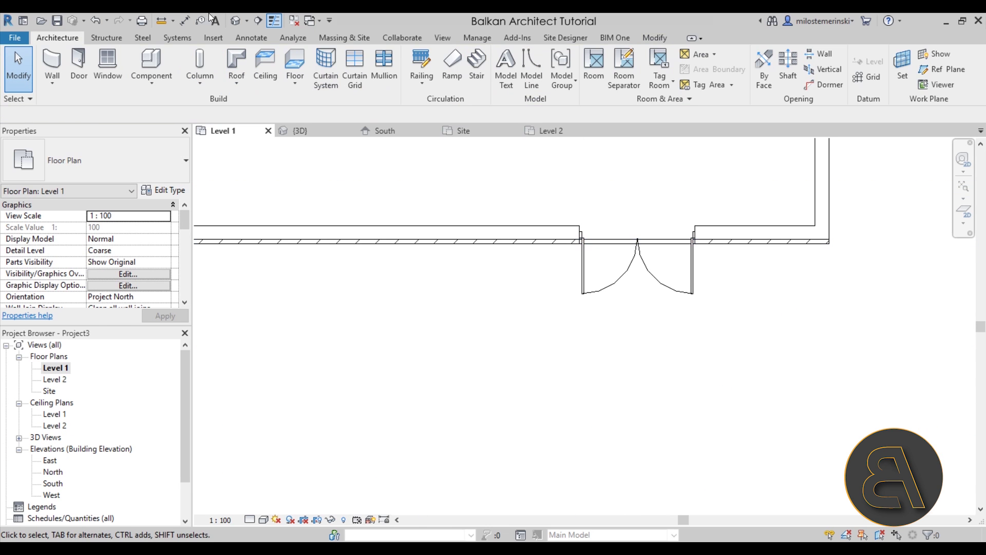
Set the mass display to Show Mass by View Settings in the 3D view and return to the Level 1 floor plan.
left_click(235, 21)
middle_click_drag(702, 425, 672, 435, "shift")
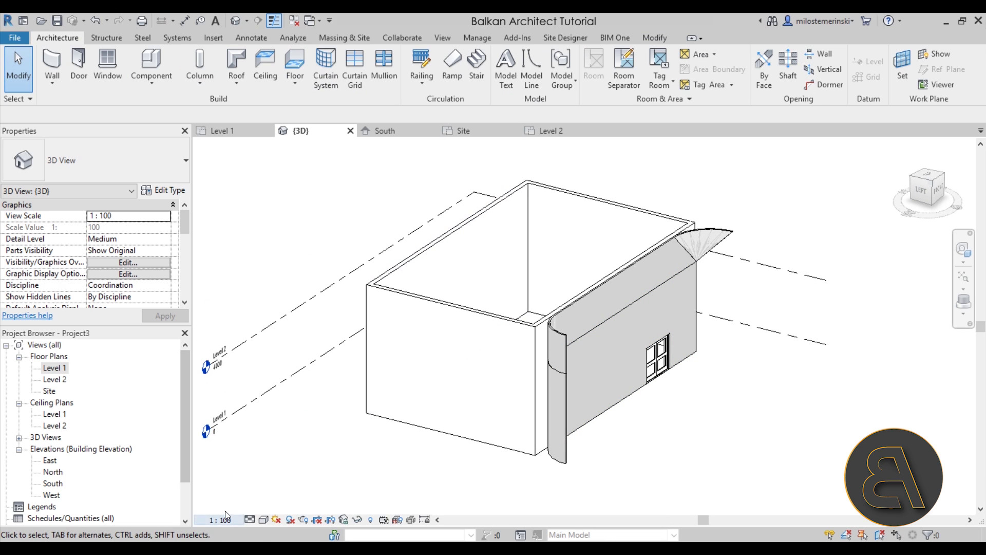
left_click(339, 39)
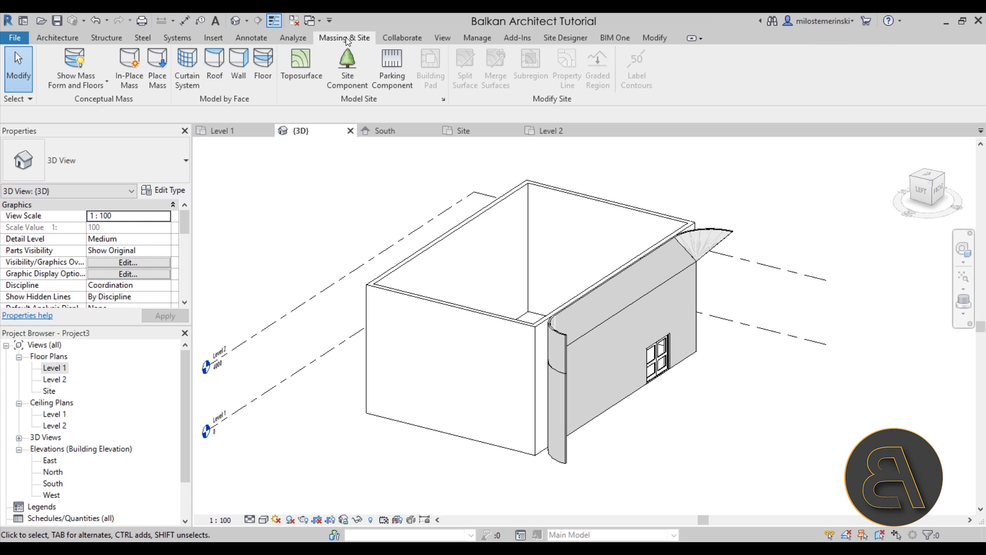
left_click(77, 61)
middle_click_drag(715, 435, 573, 388, "shift")
scroll(615, 353, "up", 2)
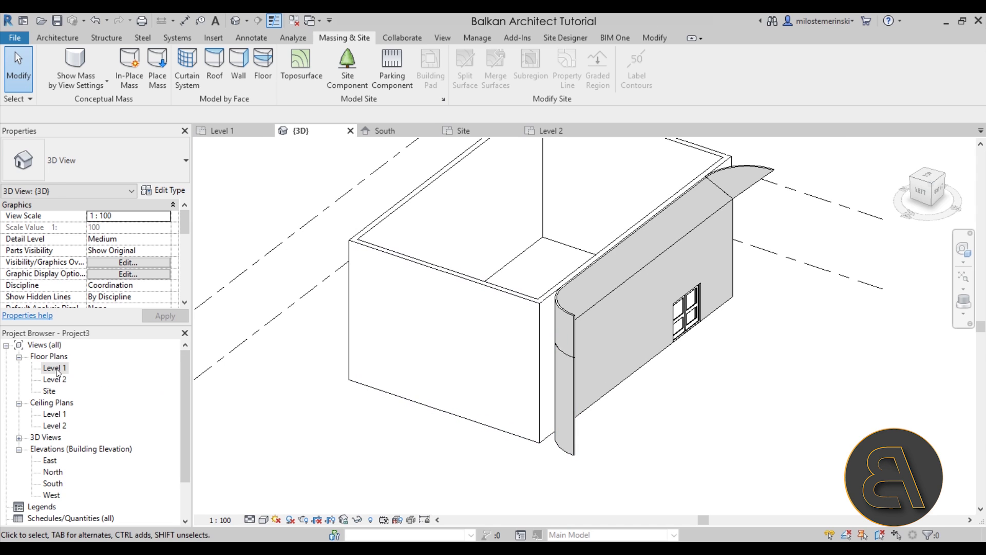
double_click(54, 368)
scroll(540, 359, "down", 4)
scroll(438, 346, "up", 3)
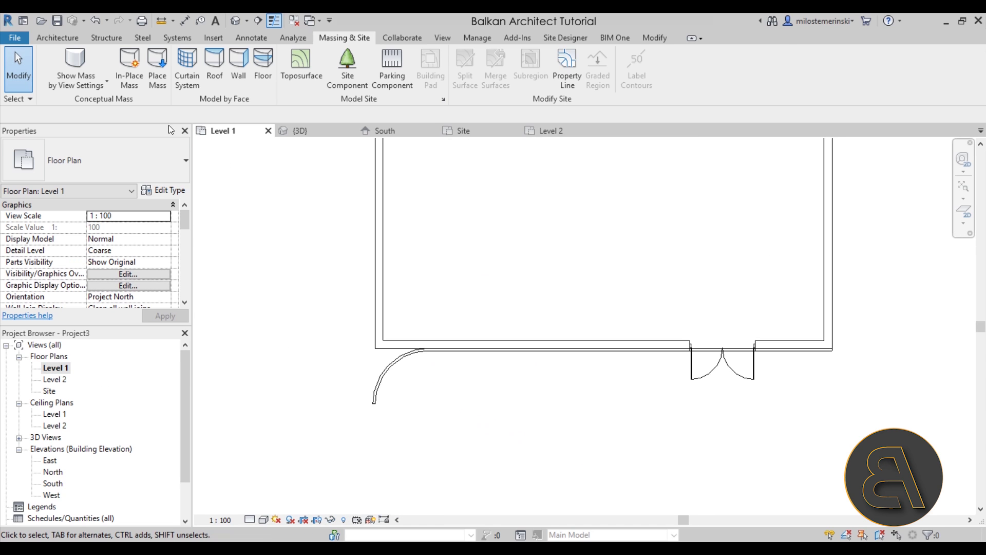
left_click(57, 37)
key("w")
key("a")
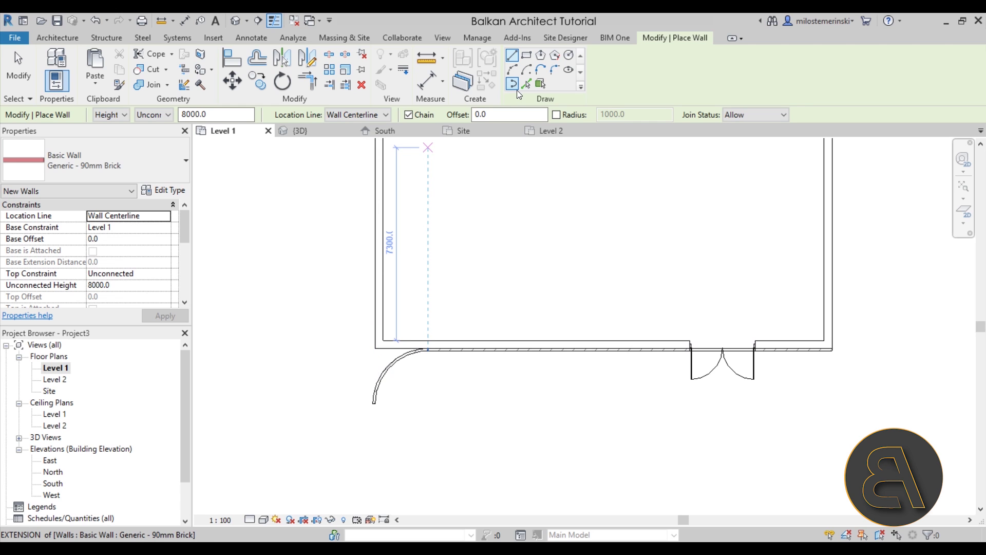
key("Escape")
key("Escape")
Place Generic - 90mm Brick walls along the outer faces of the building's side walls on Level 1 using Pick Lines and location line Finish Face: Interior.
left_click(379, 227)
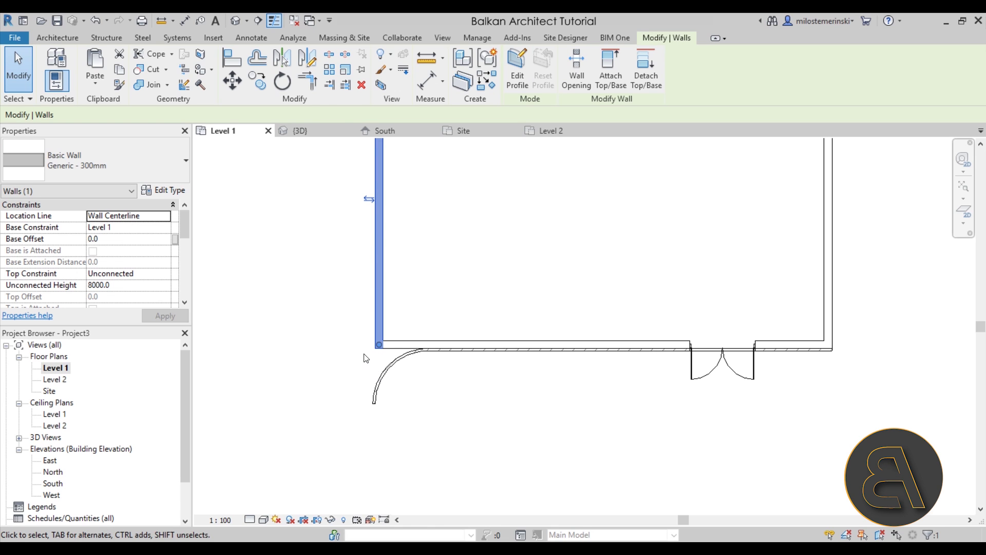
key("Escape")
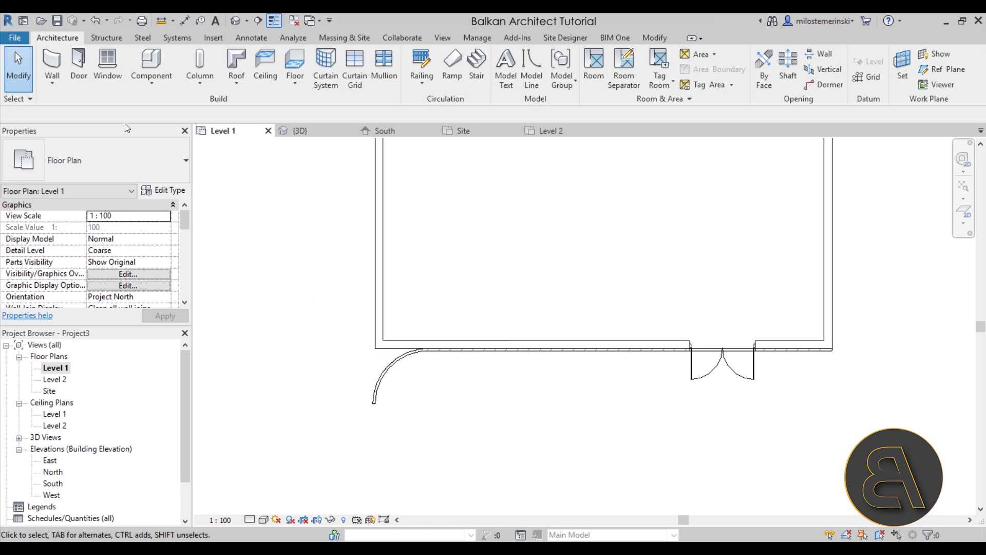
left_click(53, 62)
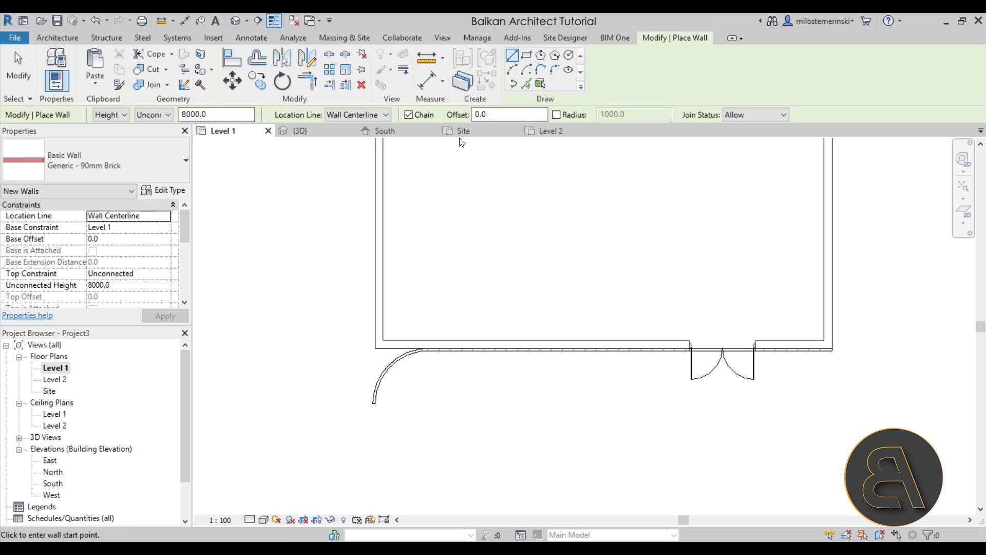
left_click(339, 116)
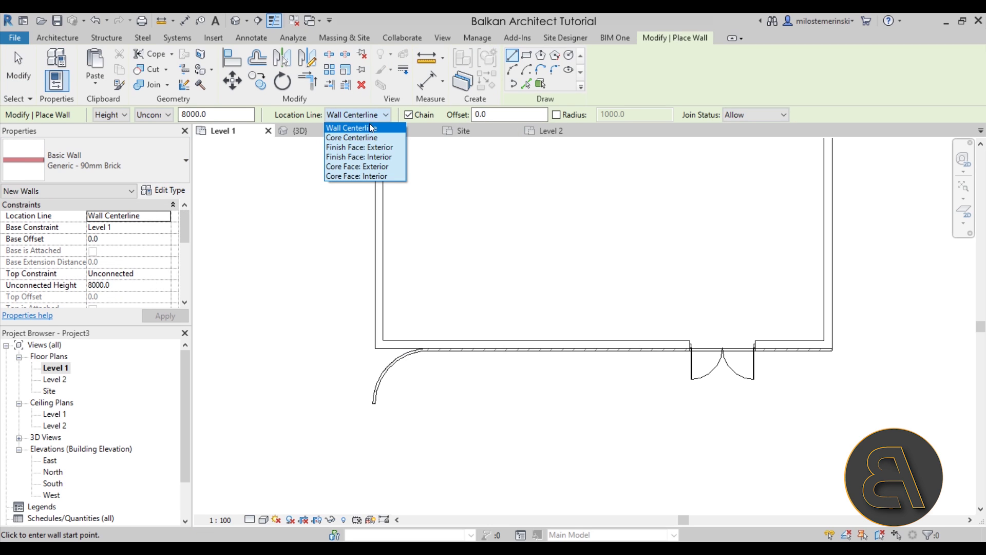
left_click(361, 157)
left_click(526, 83)
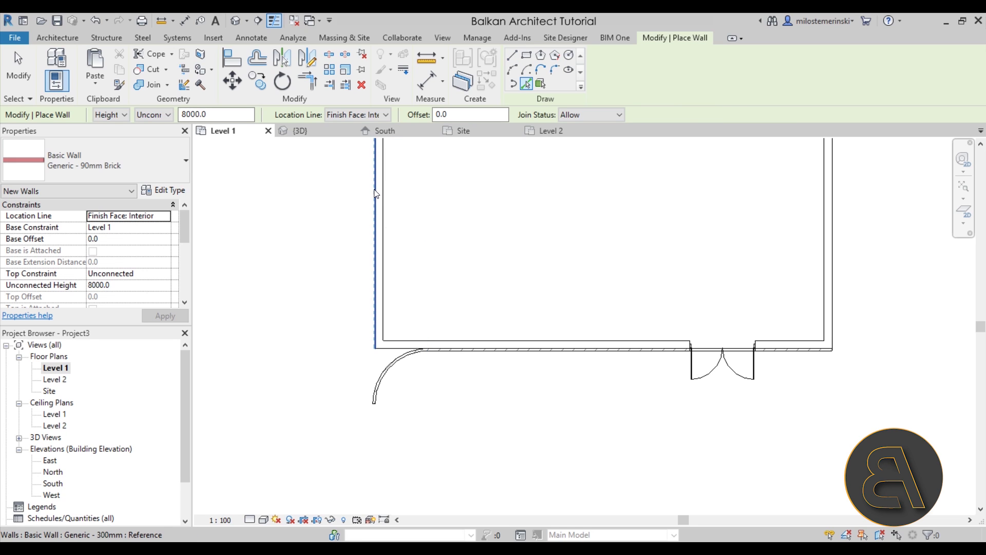
scroll(308, 284, "up", 3)
mouse_move(466, 235)
middle_mouse_down()
mouse_move(308, 284)
mouse_move(418, 337)
mouse_move(276, 222)
mouse_move(549, 230)
middle_mouse_up()
left_click(313, 307)
scroll(545, 230, "up", 2)
left_click(543, 231)
scroll(611, 205, "down", 5)
key("Escape")
key("Escape")
scroll(309, 359, "up", 2)
scroll(608, 282, "down", 2)
mouse_move(608, 282)
middle_mouse_down()
mouse_move(580, 262)
mouse_move(523, 280)
mouse_move(623, 286)
middle_mouse_up()
In the 3D view, set the structure layer of the Generic - 300mm wall type to Gypsum Wall Board, searching the materials for "WHI".
left_click(239, 23)
scroll(538, 242, "up", 5)
left_click(538, 239)
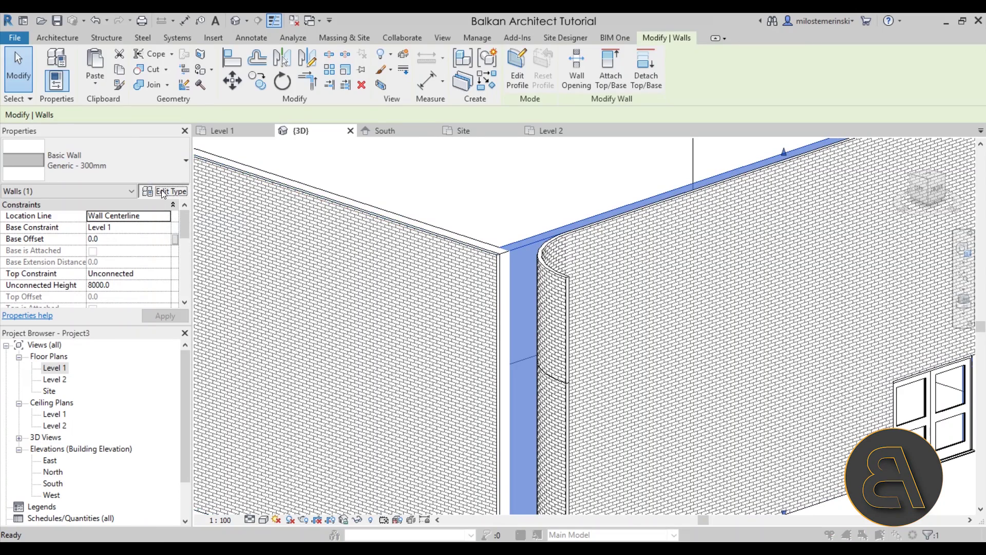
left_click(163, 192)
left_click(320, 249)
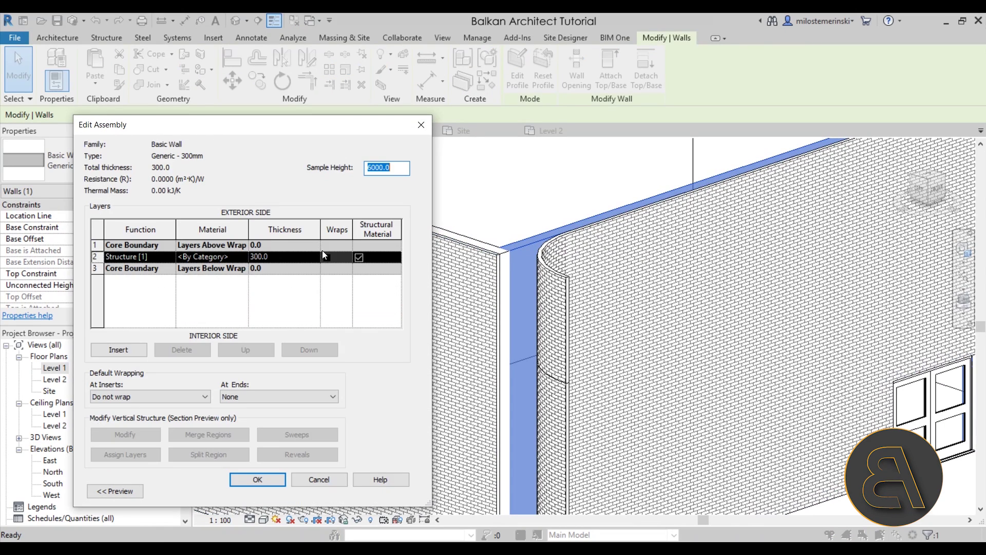
left_click(244, 256)
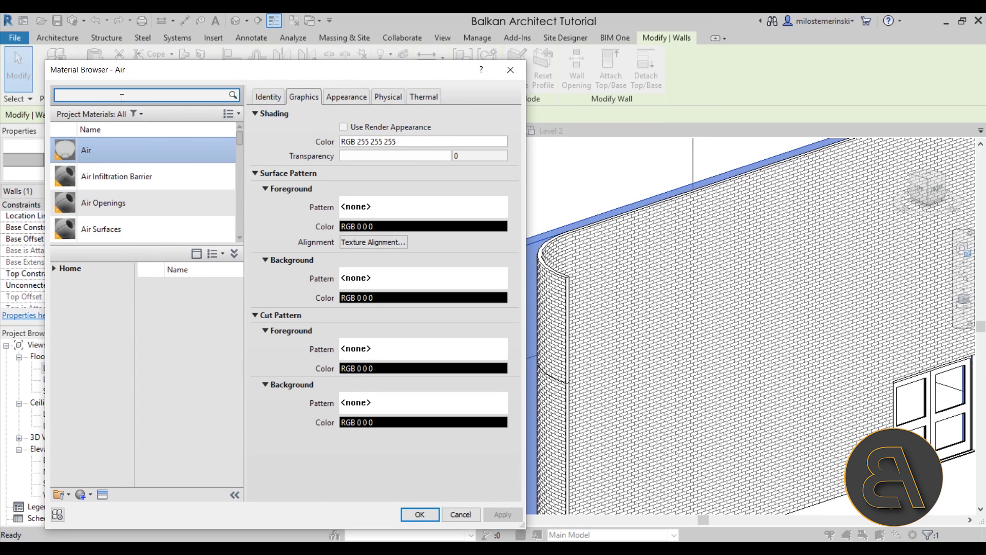
key("BackSpace")
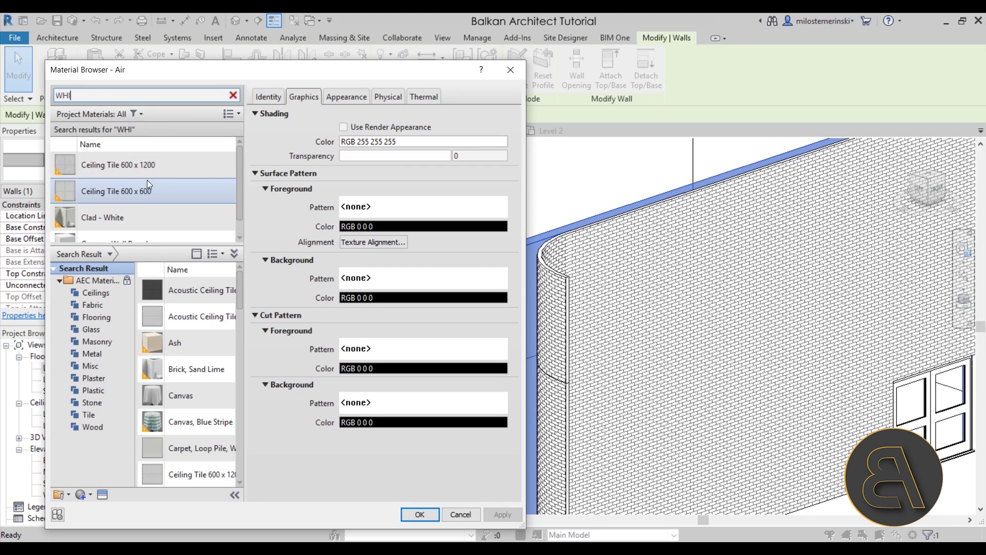
left_click(131, 230)
double_click(131, 229)
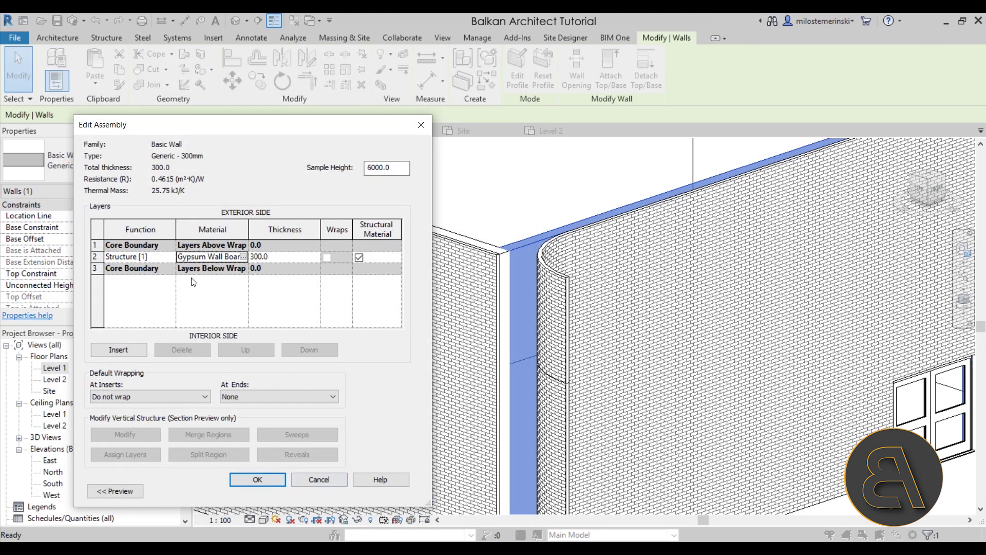
left_click(257, 478)
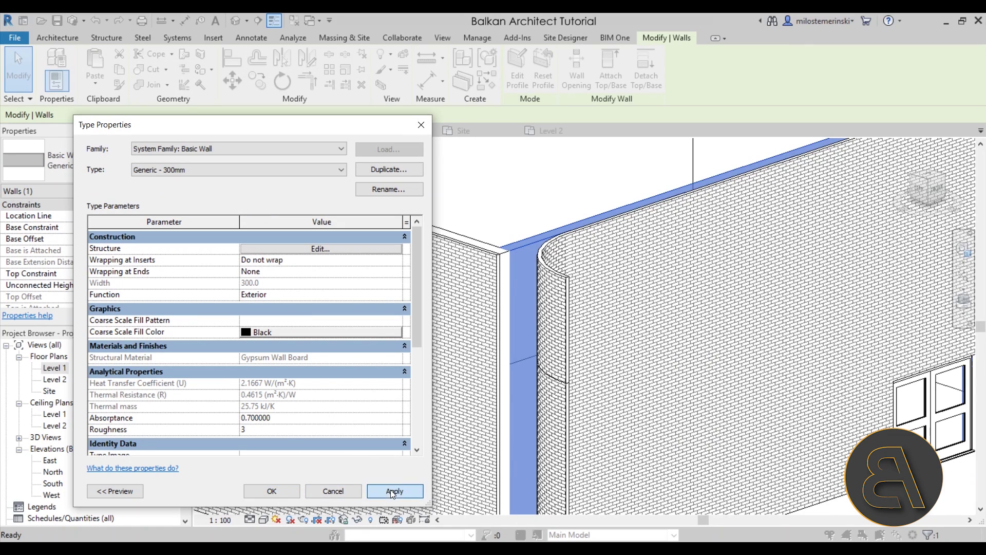
left_click(311, 489)
scroll(446, 263, "down", 6)
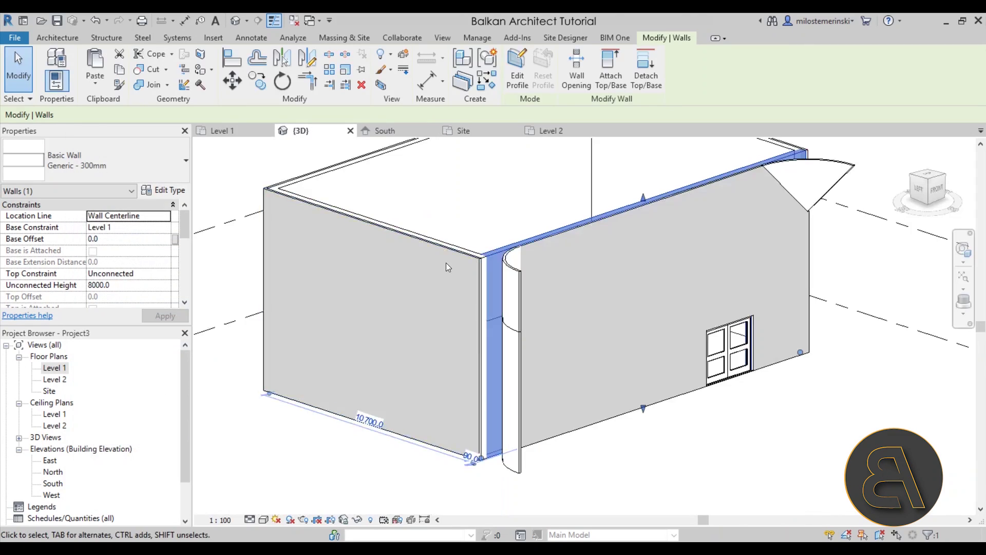
key("Escape")
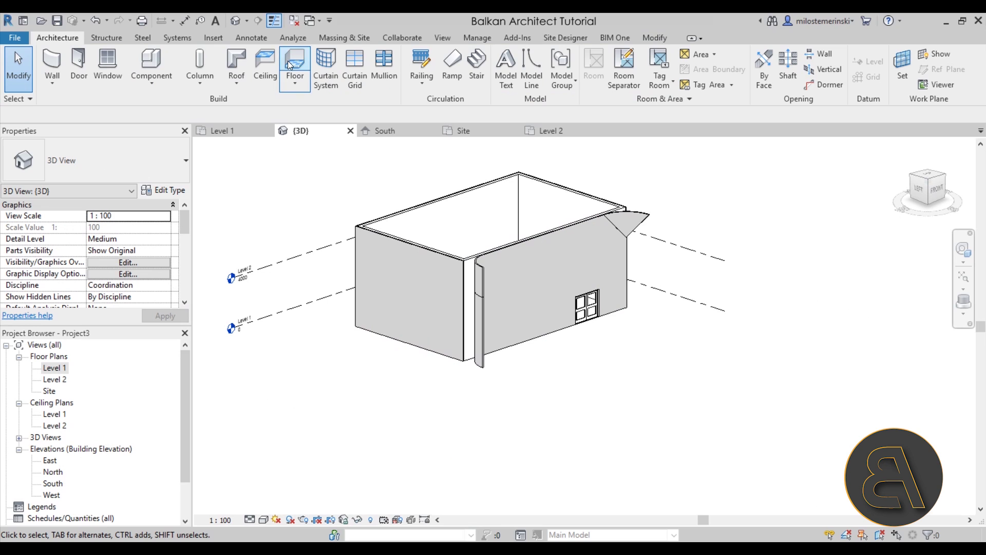
Create a perspective camera view from the Level 1 plan, looking at the front facade and the building's right side.
left_click(231, 131)
scroll(330, 233, "down", 4)
left_click(247, 24)
left_click(254, 49)
left_click(730, 472)
left_click(403, 165)
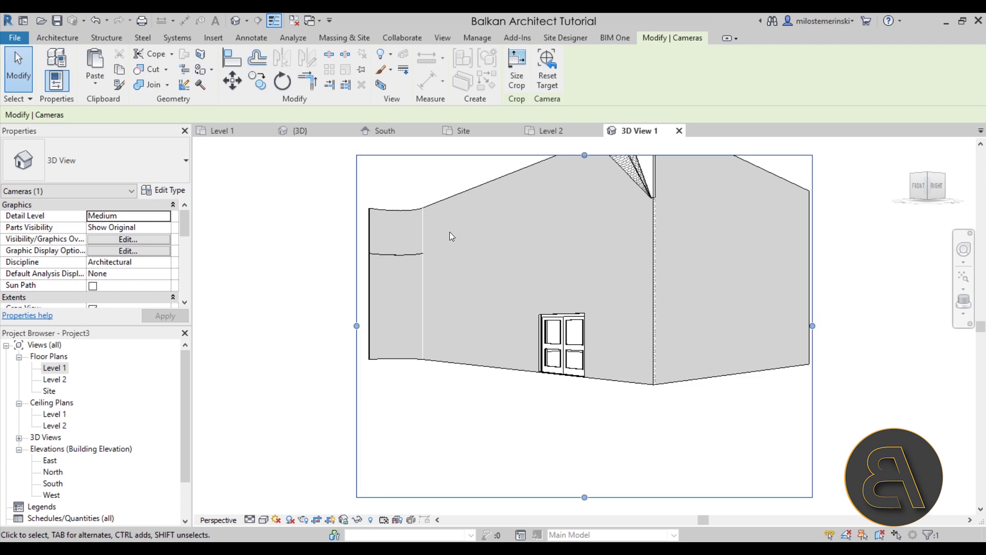
Re-aim the camera view with the Full Navigation Wheel to include the peeled top corner, and widen the crop region on both sides.
scroll(452, 257, "down", 2)
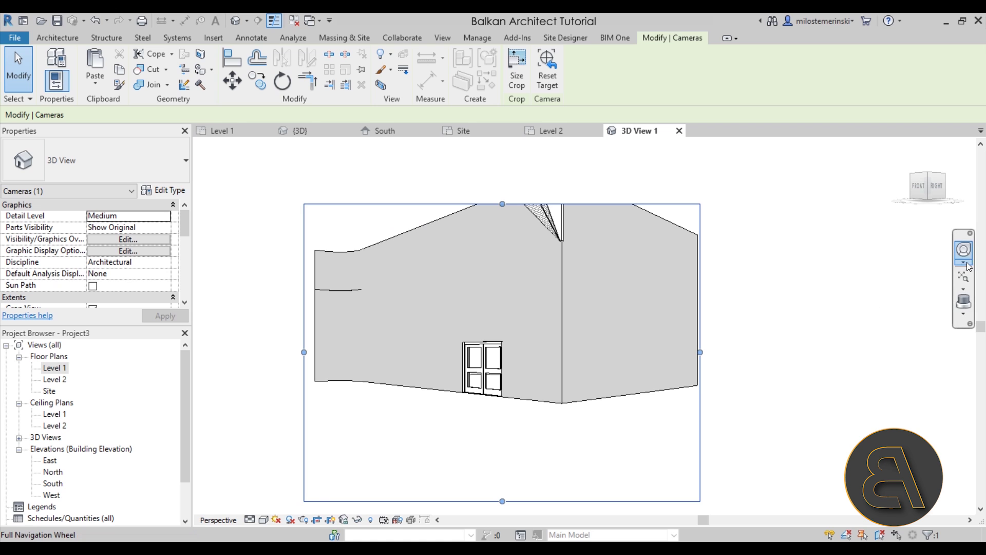
left_click(964, 250)
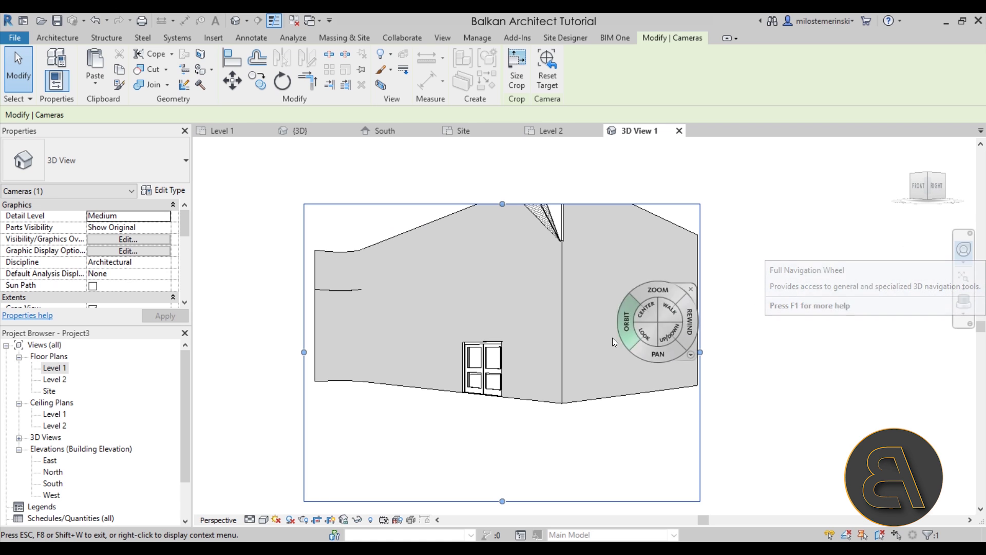
left_click_drag(522, 370, 498, 338)
key("Escape")
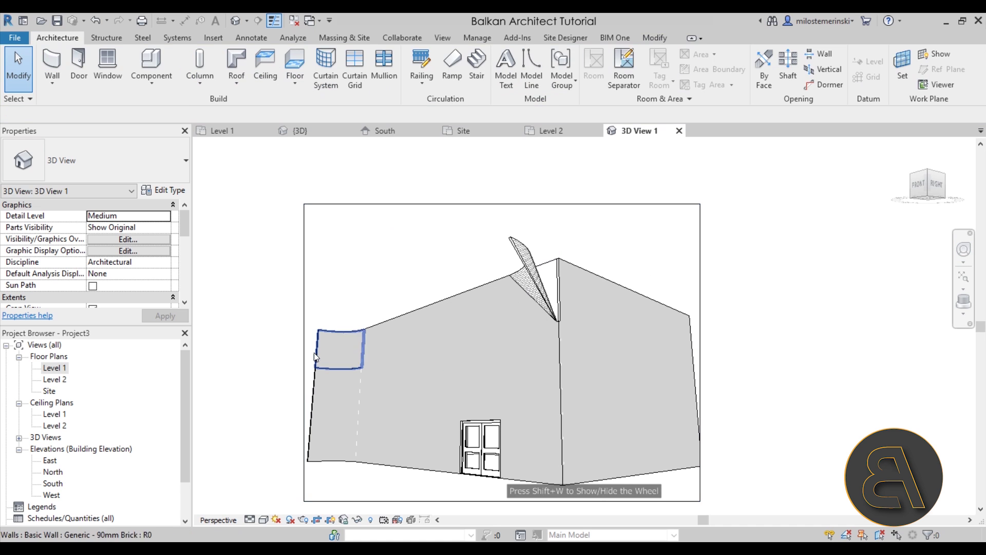
left_click_drag(305, 352, 264, 352)
left_click_drag(661, 306, 679, 307)
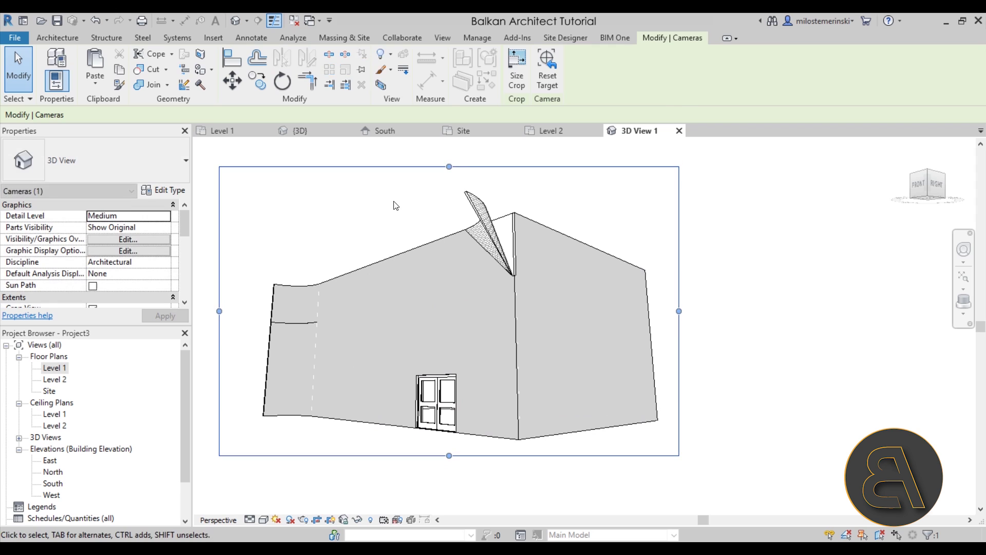
key("Escape")
Turn on cast shadows and ambient shadows for the camera view.
left_click(290, 519)
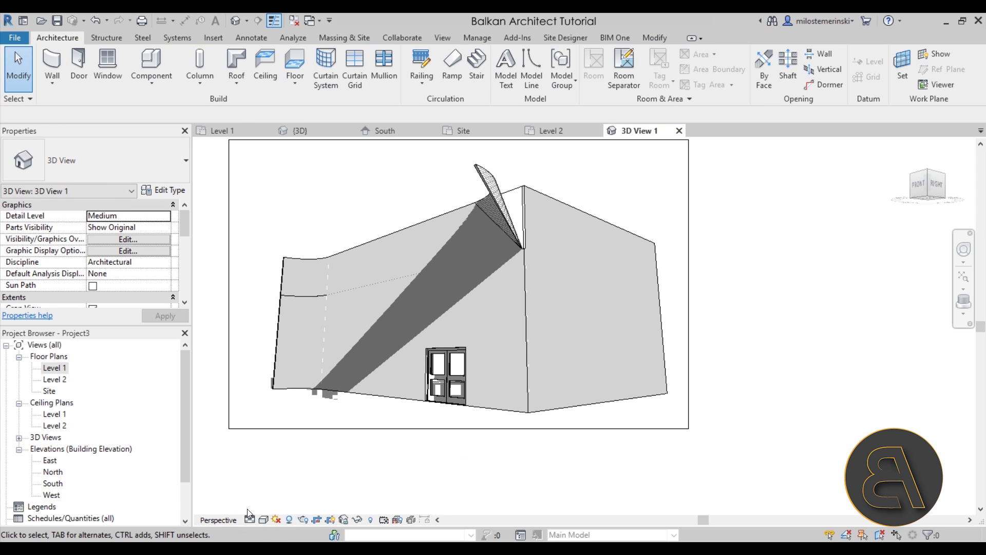
left_click(264, 519)
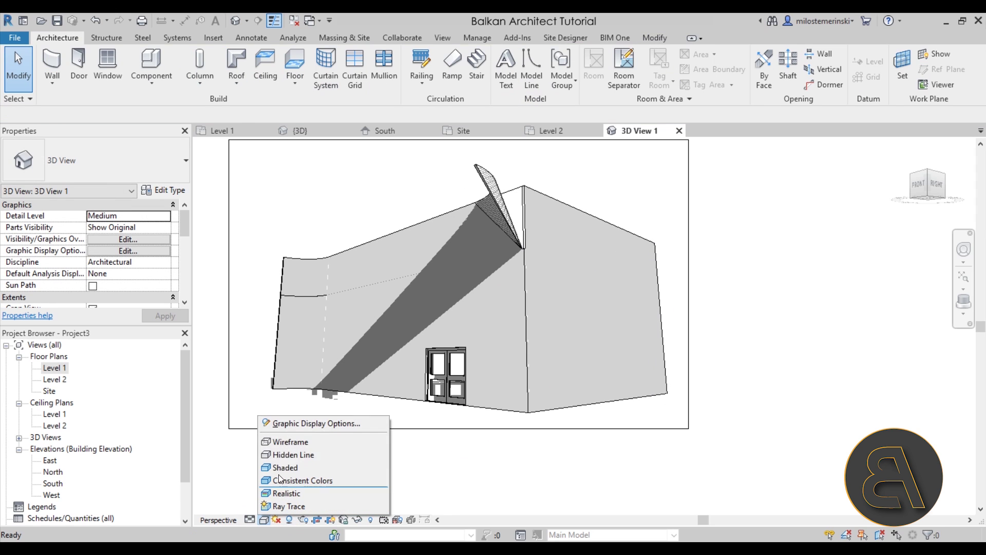
left_click(288, 421)
left_click(116, 249)
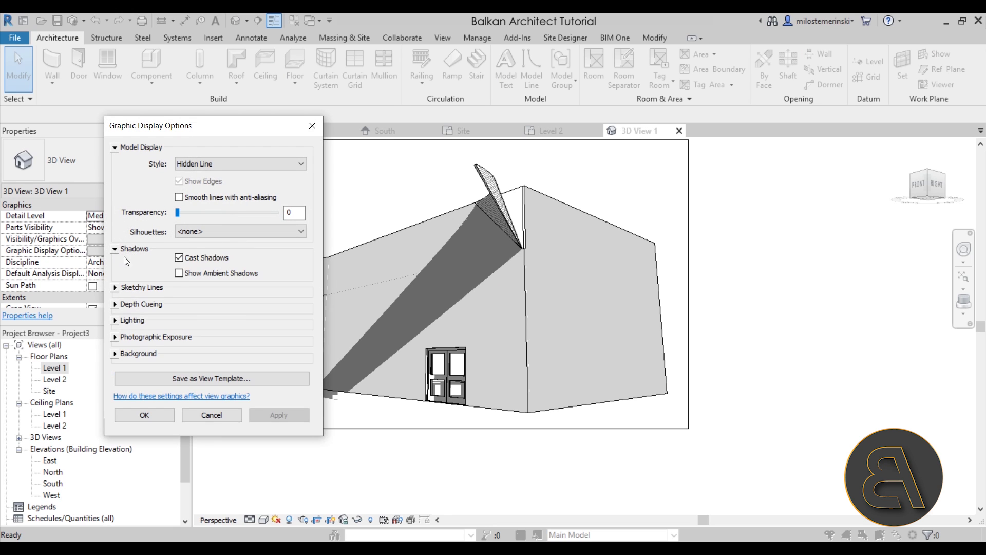
left_click(253, 415)
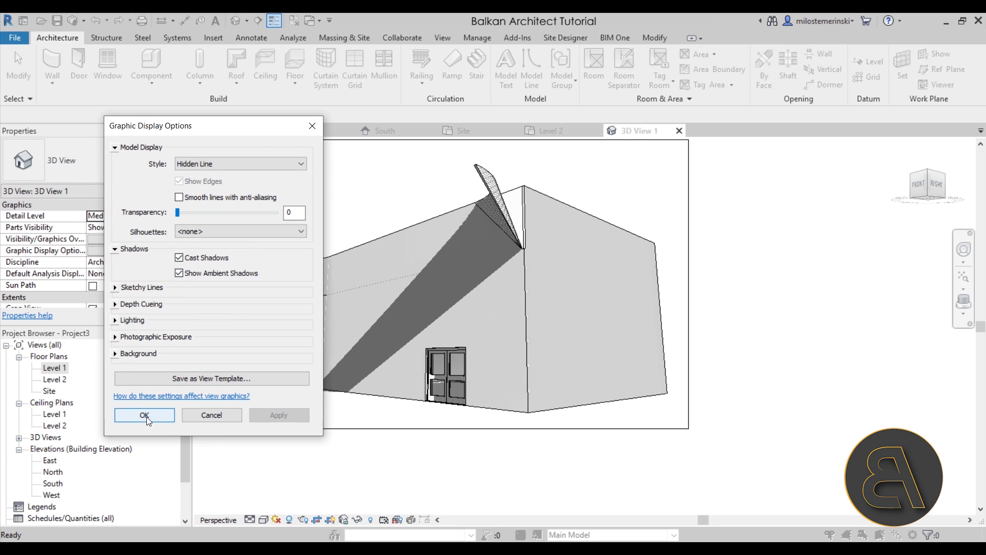
left_click(146, 415)
Render the camera view at Draft quality and Screen resolution.
scroll(440, 295, "up", 1)
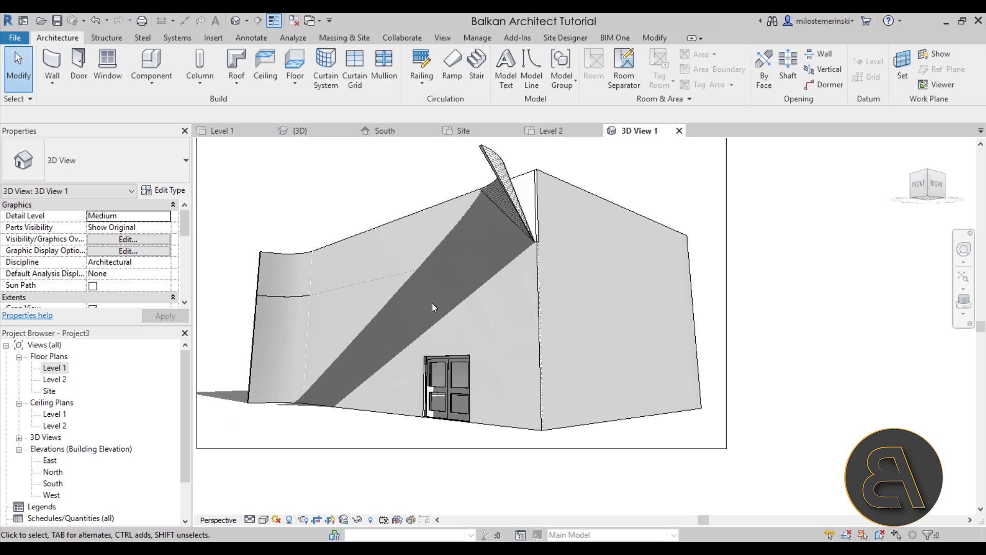
mouse_move(381, 296)
middle_mouse_down("shift")
mouse_move(463, 341)
mouse_move(545, 337)
mouse_move(588, 319)
mouse_move(586, 308)
mouse_move(547, 303)
mouse_move(390, 311)
middle_mouse_up("shift")
middle_click_drag(342, 206, 531, 249)
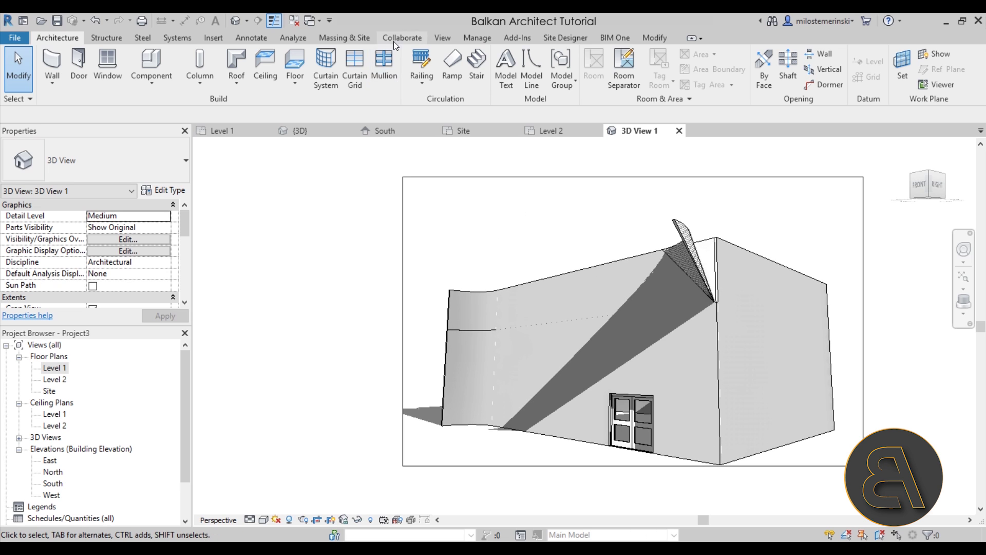
left_click(441, 38)
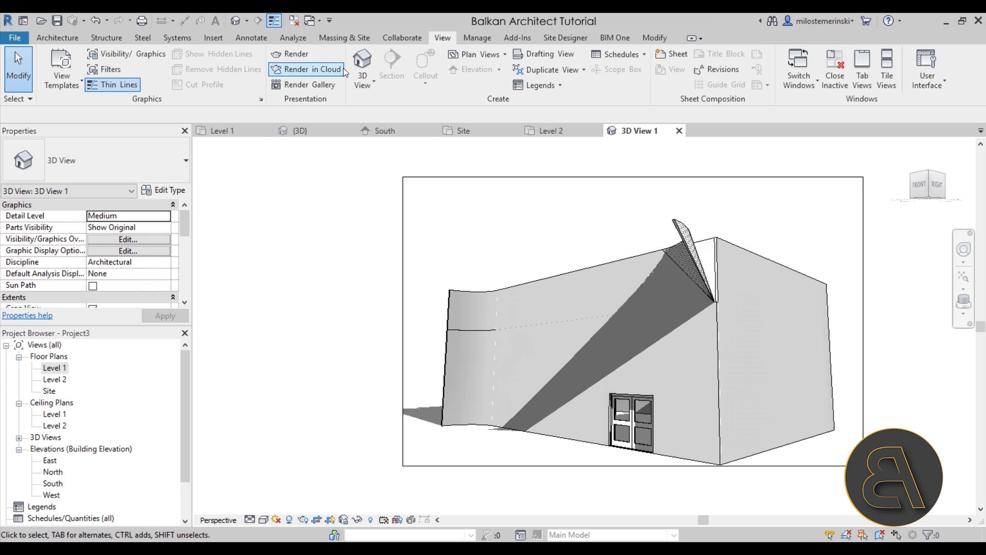
left_click(292, 54)
left_click_drag(71, 29, 106, 73)
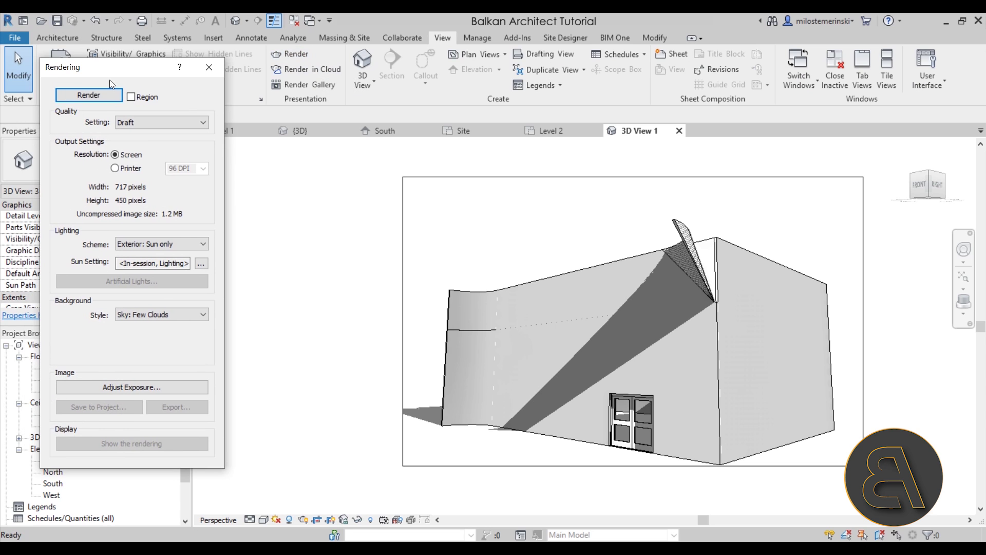
left_click(88, 95)
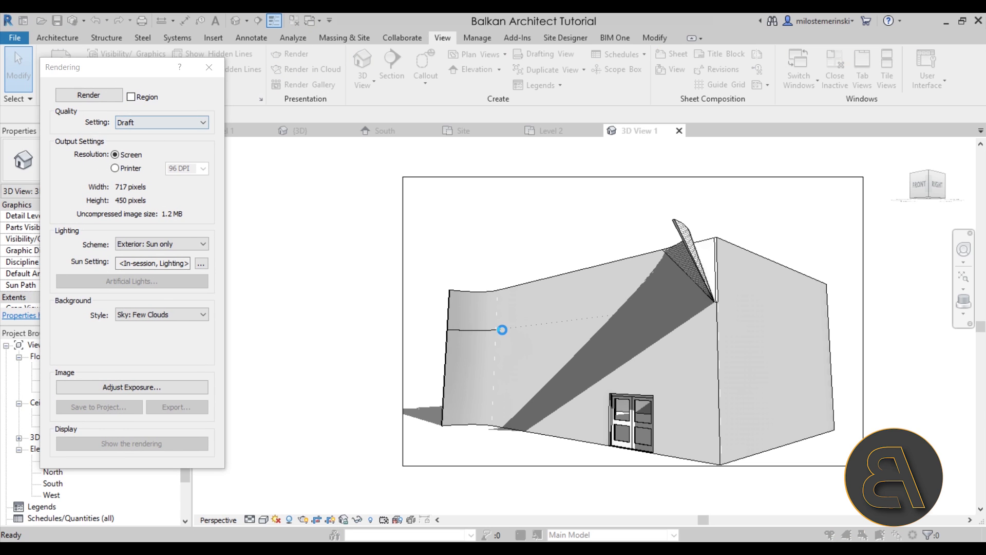